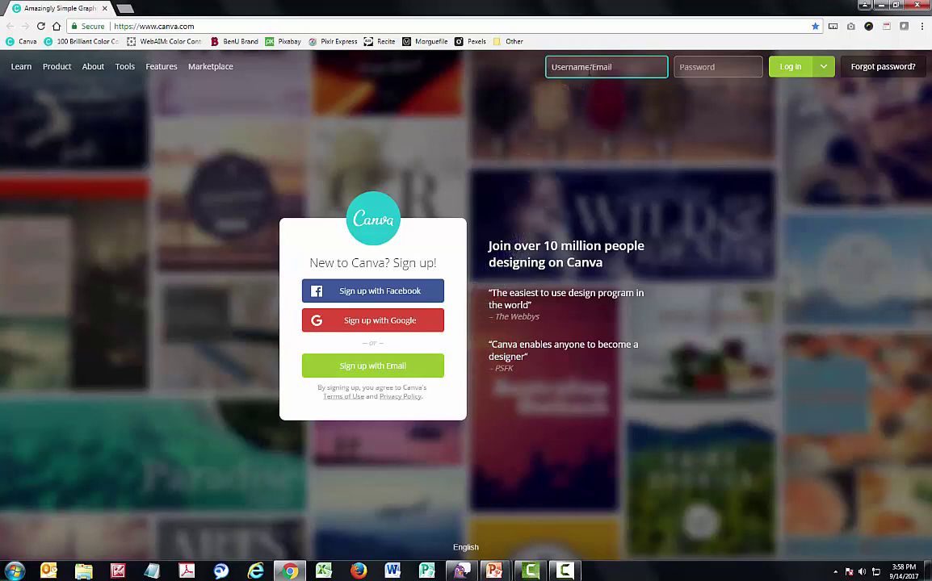
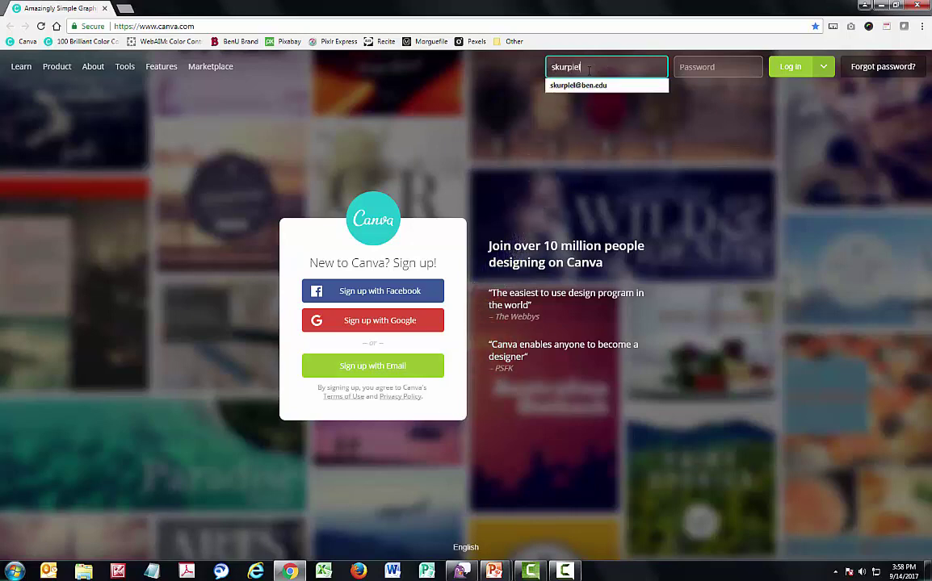
Sign in with the account e-mail and password to reach the All your designs dashboard
{"action": "key", "text": "Tab"}
{"action": "type", "text": "••"}
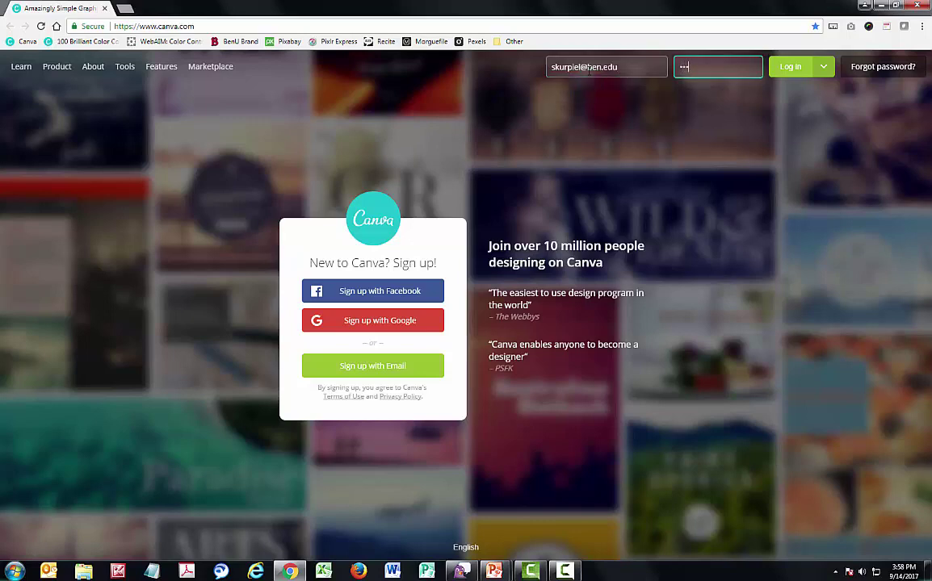
{"action": "key", "text": "Return"}
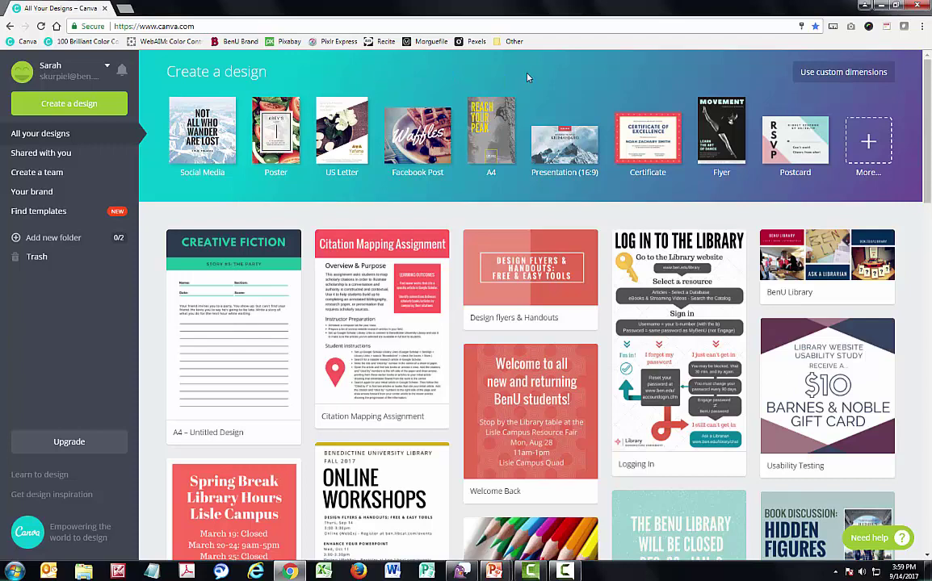
{"action": "left_click", "coordinate": [773, 100]}
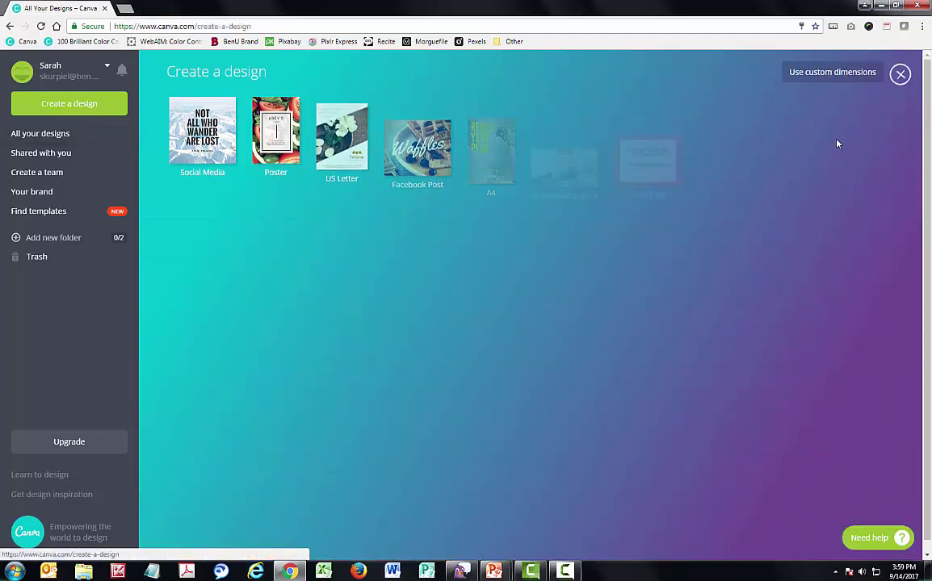
{"action": "scroll", "coordinate": [795, 193], "scroll_direction": "down", "scroll_amount": 2}
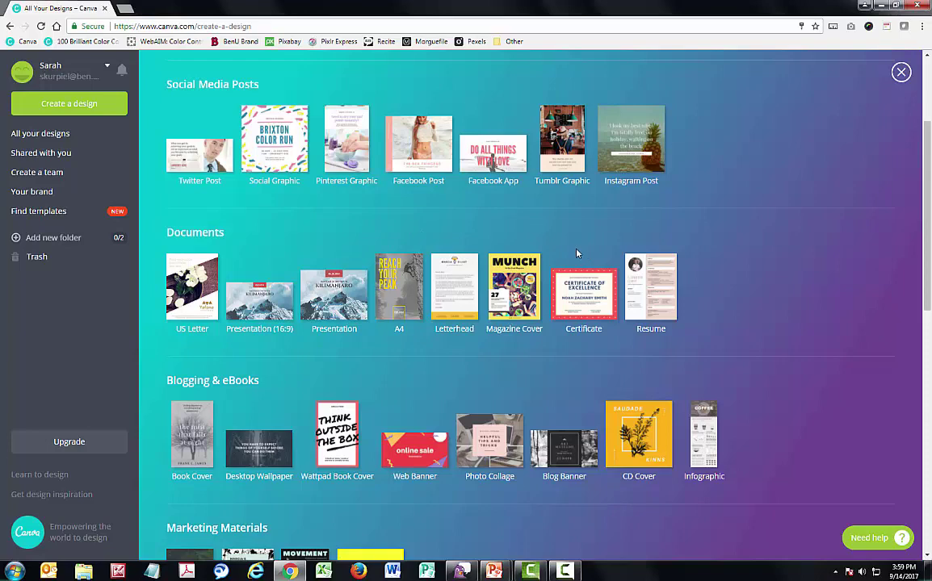
{"action": "scroll", "coordinate": [646, 290], "scroll_direction": "down", "scroll_amount": 3}
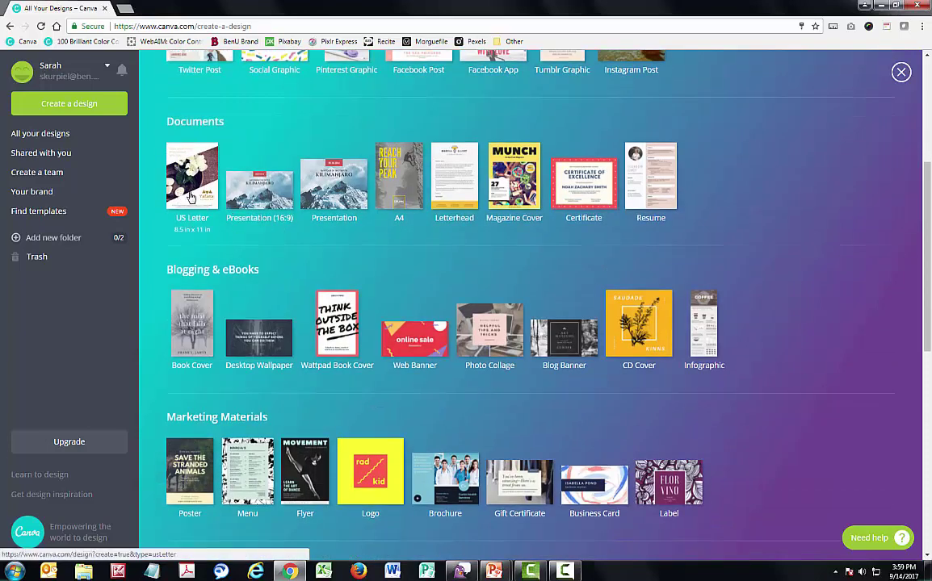
{"action": "scroll", "coordinate": [244, 256], "scroll_direction": "down", "scroll_amount": 5}
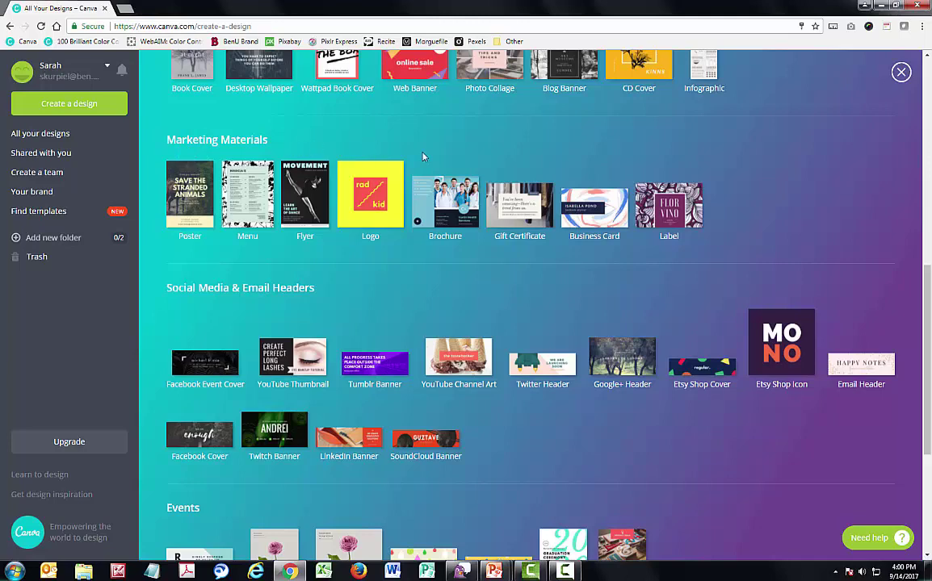
{"action": "scroll", "coordinate": [451, 265], "scroll_direction": "down", "scroll_amount": 2}
{"action": "scroll", "coordinate": [450, 267], "scroll_direction": "down", "scroll_amount": 1}
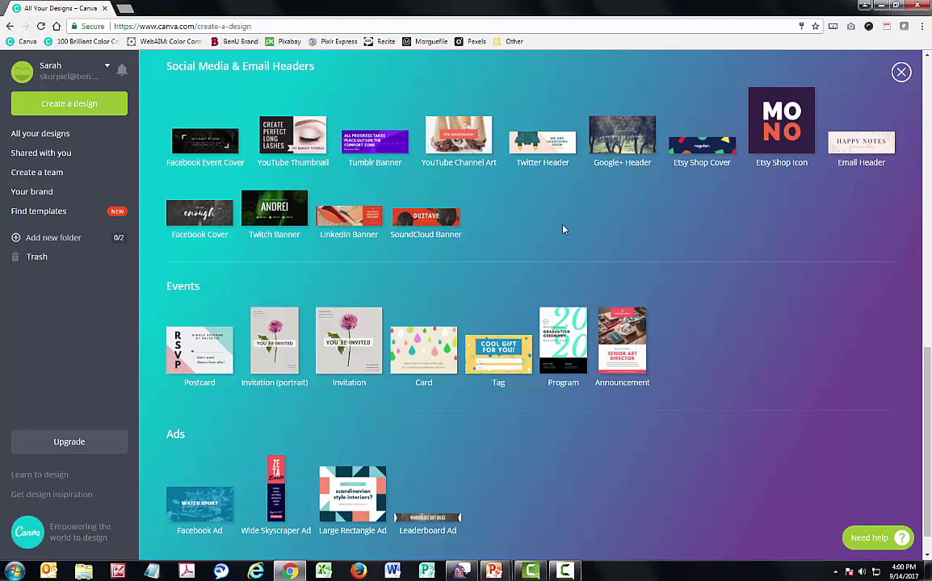
{"action": "scroll", "coordinate": [555, 230], "scroll_direction": "down", "scroll_amount": 1}
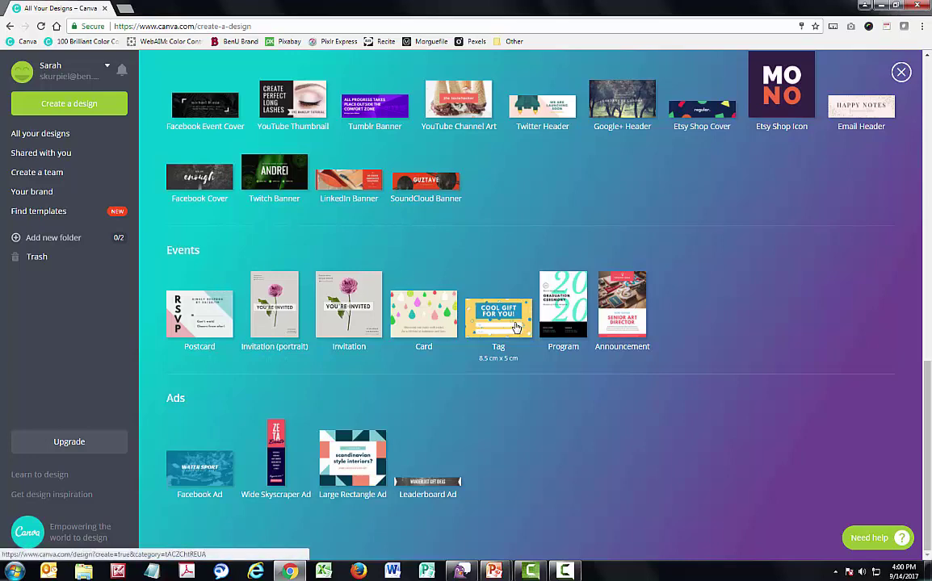
{"action": "left_click", "coordinate": [901, 72]}
{"action": "scroll", "coordinate": [832, 292], "scroll_direction": "down", "scroll_amount": 4}
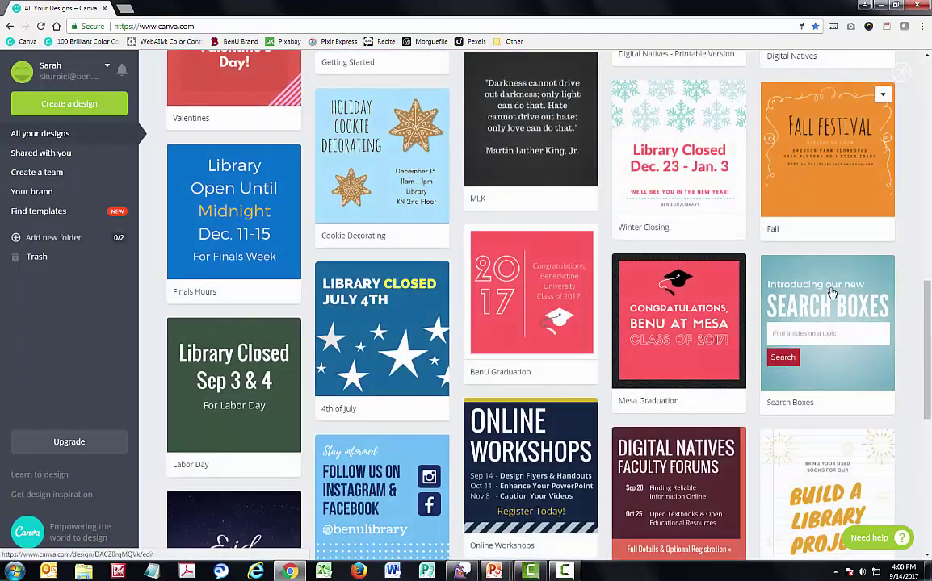
{"action": "scroll", "coordinate": [832, 293], "scroll_direction": "up", "scroll_amount": 10}
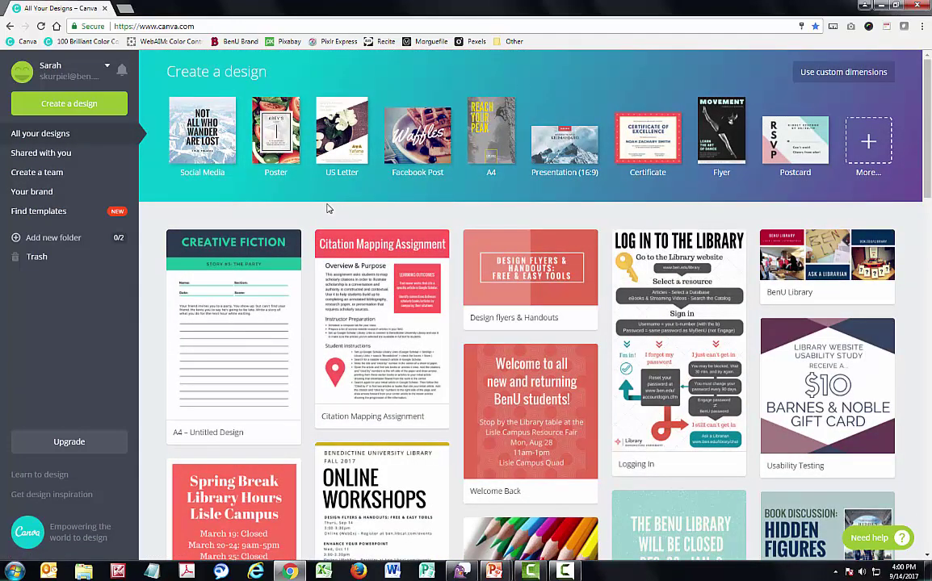
Start a new blank Poster design and browse the ready-made poster layouts
{"action": "left_click", "coordinate": [278, 153]}
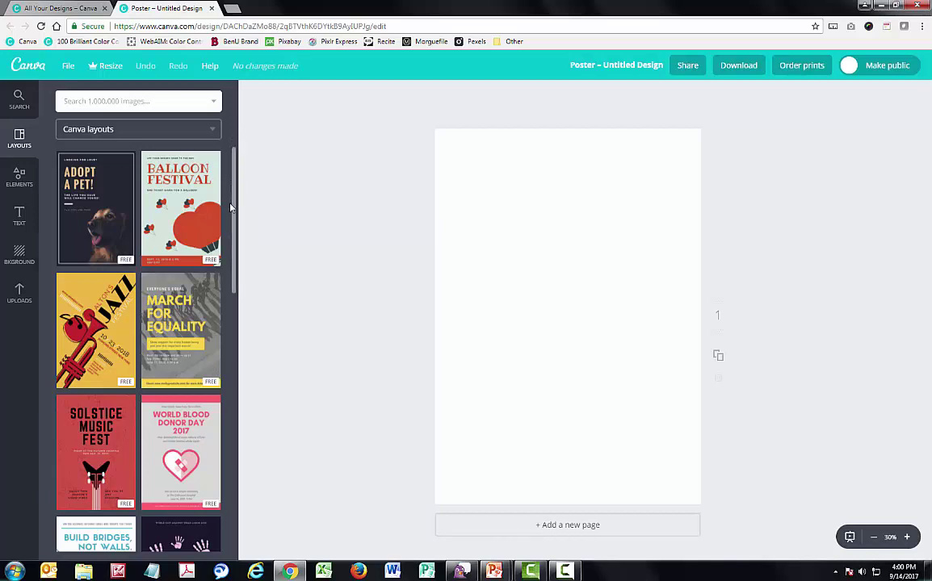
{"action": "scroll", "coordinate": [230, 209], "scroll_direction": "down", "scroll_amount": 5}
{"action": "scroll", "coordinate": [230, 209], "scroll_direction": "down", "scroll_amount": 2}
{"action": "scroll", "coordinate": [230, 208], "scroll_direction": "up", "scroll_amount": 5}
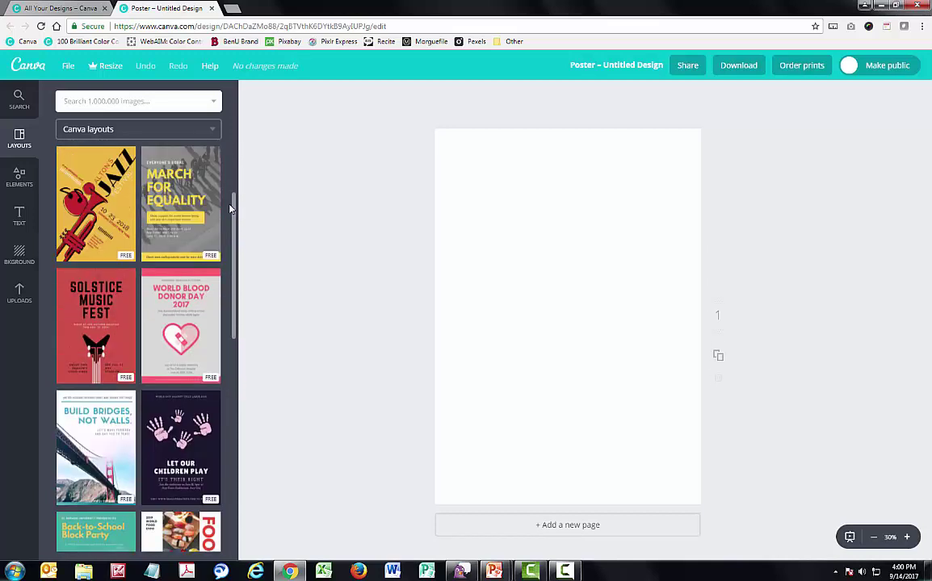
{"action": "scroll", "coordinate": [230, 208], "scroll_direction": "up", "scroll_amount": 3}
{"action": "scroll", "coordinate": [194, 233], "scroll_direction": "down", "scroll_amount": 3}
{"action": "scroll", "coordinate": [194, 234], "scroll_direction": "down", "scroll_amount": 18}
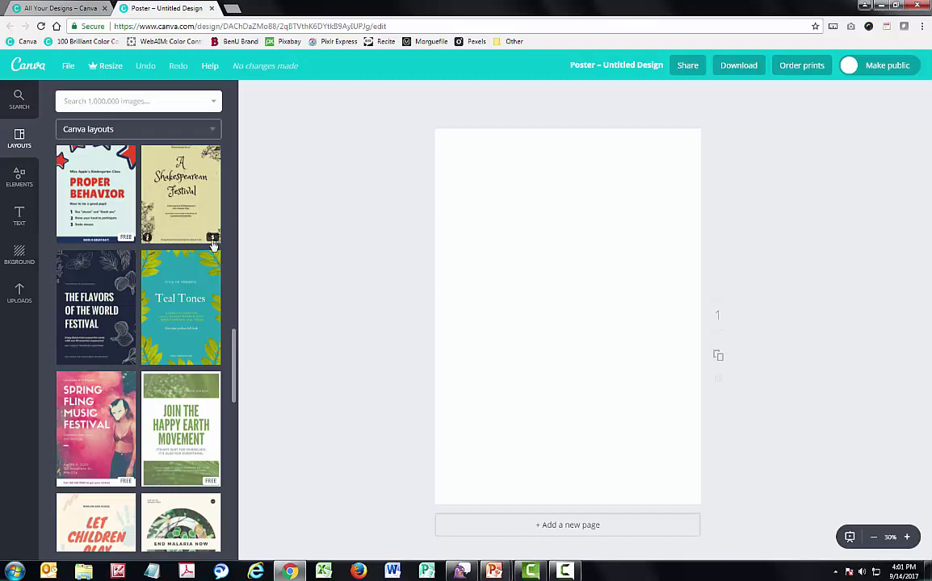
{"action": "scroll", "coordinate": [211, 246], "scroll_direction": "up", "scroll_amount": 5}
{"action": "scroll", "coordinate": [213, 253], "scroll_direction": "up", "scroll_amount": 8}
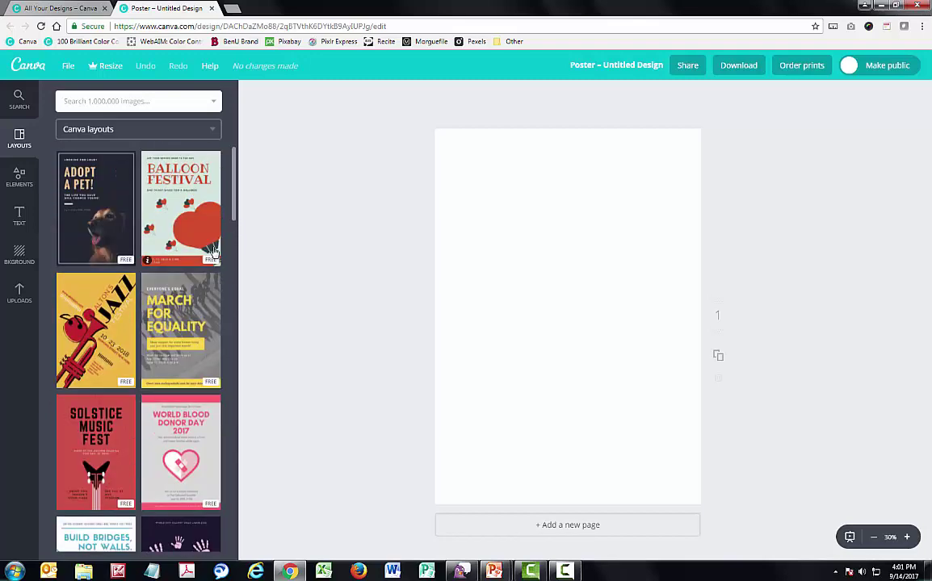
{"action": "scroll", "coordinate": [214, 253], "scroll_direction": "down", "scroll_amount": 2}
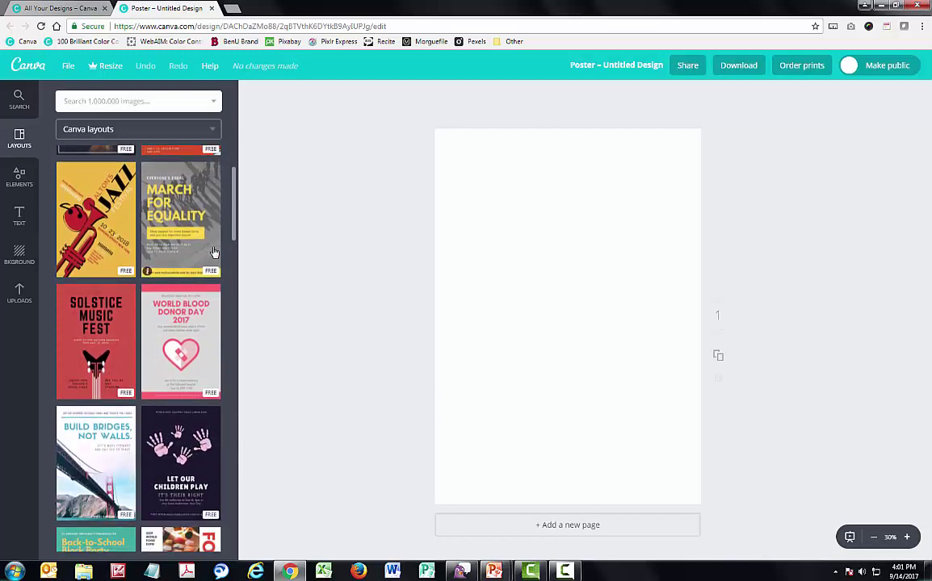
{"action": "scroll", "coordinate": [168, 246], "scroll_direction": "down", "scroll_amount": 1}
Apply the Solstice Music Fest layout and retype its headline as OPEN MIC NIGHT
{"action": "left_click", "coordinate": [98, 230]}
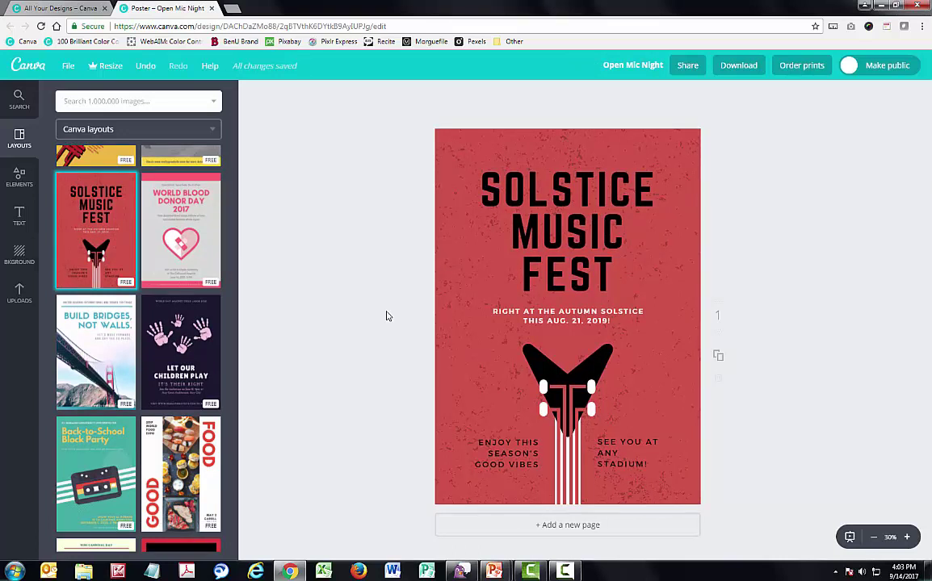
{"action": "left_click", "coordinate": [540, 187]}
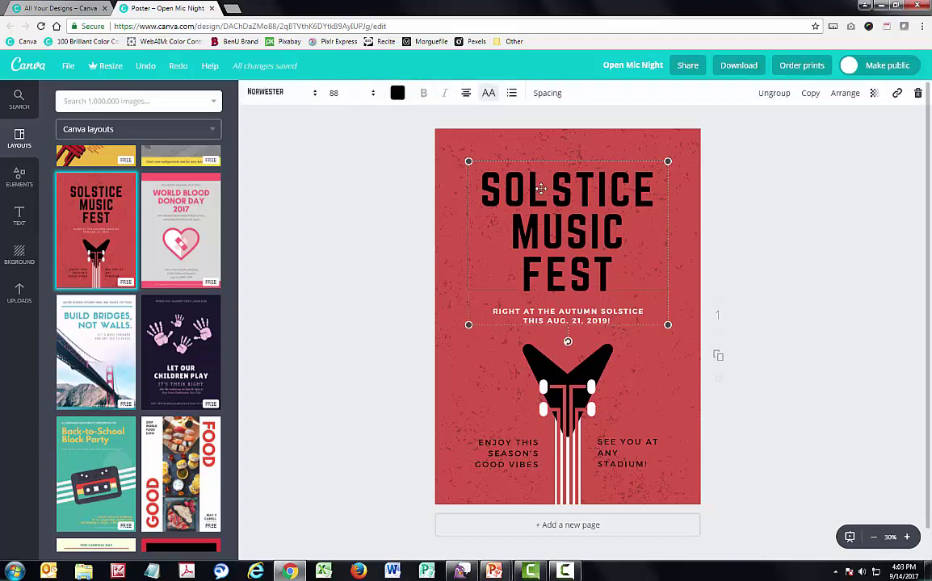
{"action": "left_click", "coordinate": [540, 189]}
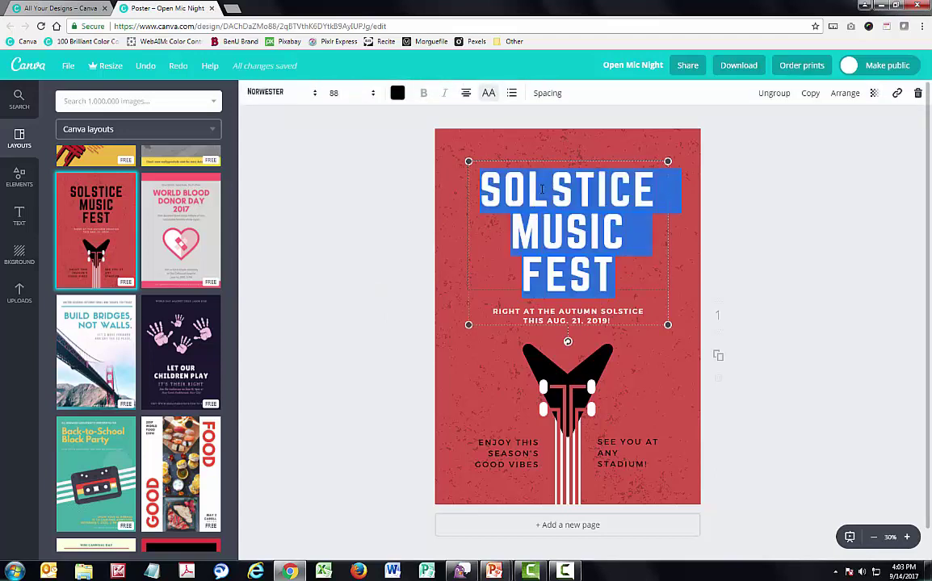
{"action": "type", "text": "OPEN MIC"}
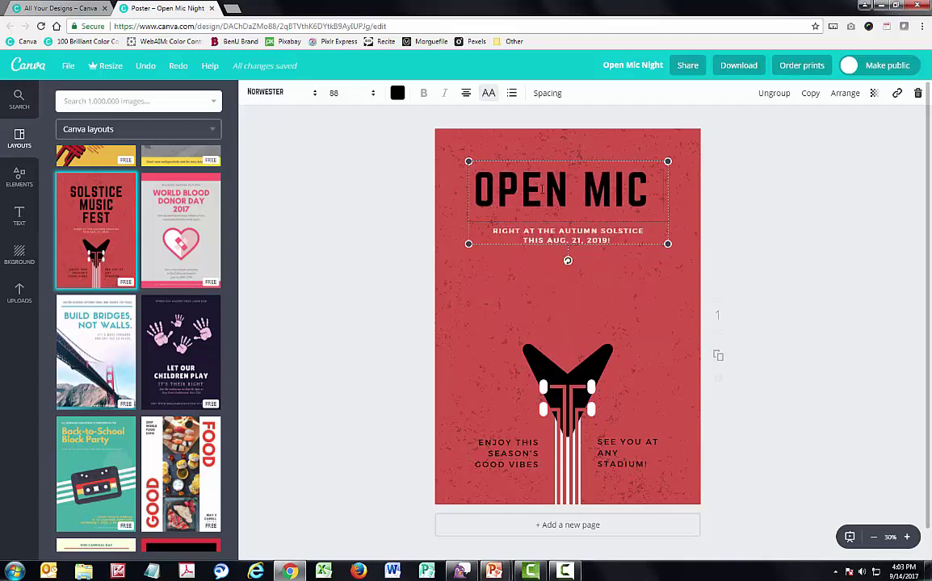
{"action": "type", "text": " NIGHT"}
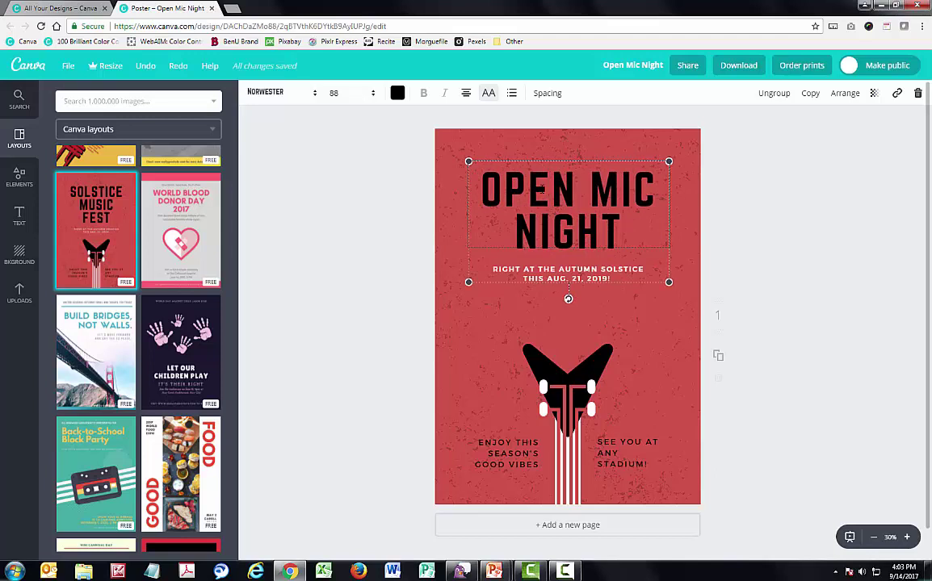
{"action": "left_click", "coordinate": [567, 269]}
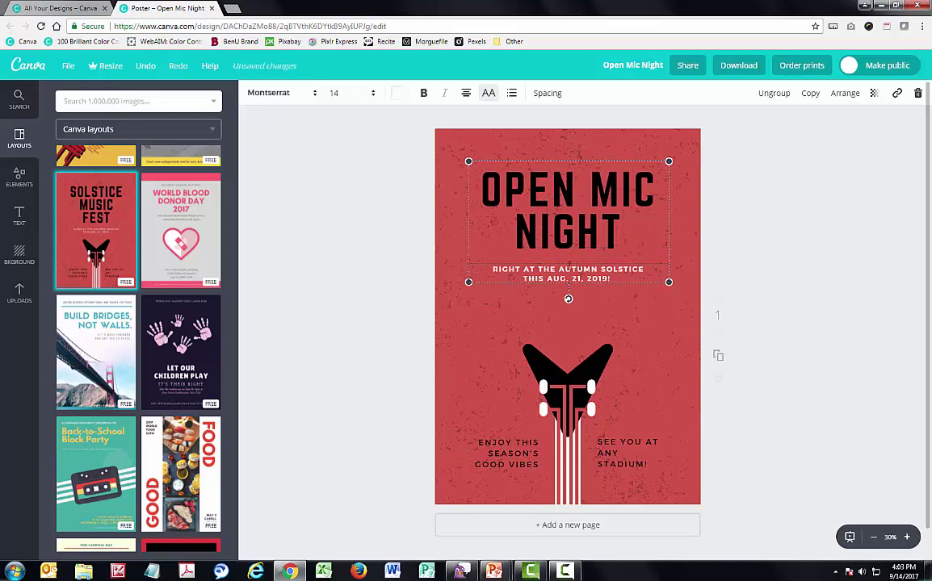
{"action": "left_click_drag", "start_coordinate": [576, 161], "coordinate": [580, 162]}
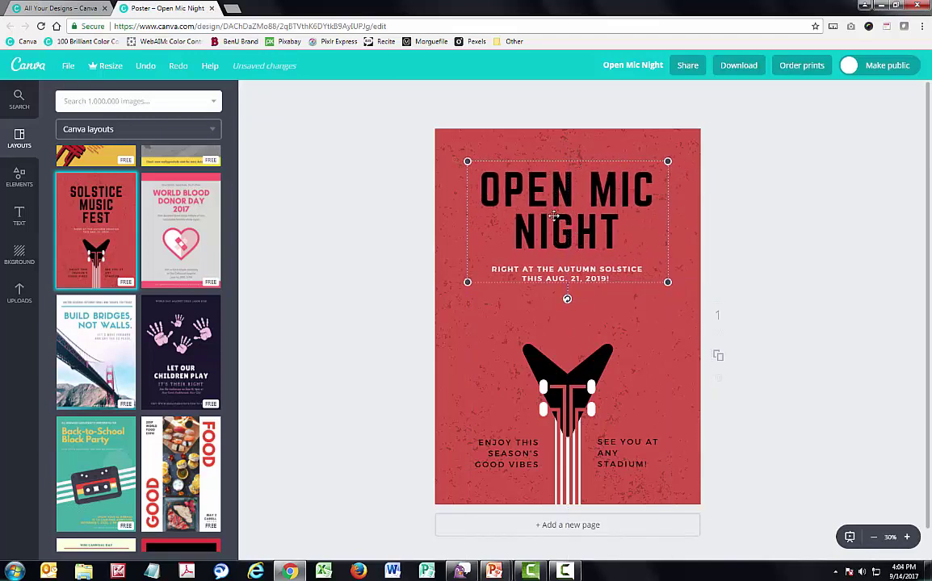
Ungroup the OPEN MIC NIGHT headline from the subtitle and nudge the subtitle slightly lower
{"action": "left_click", "coordinate": [553, 163]}
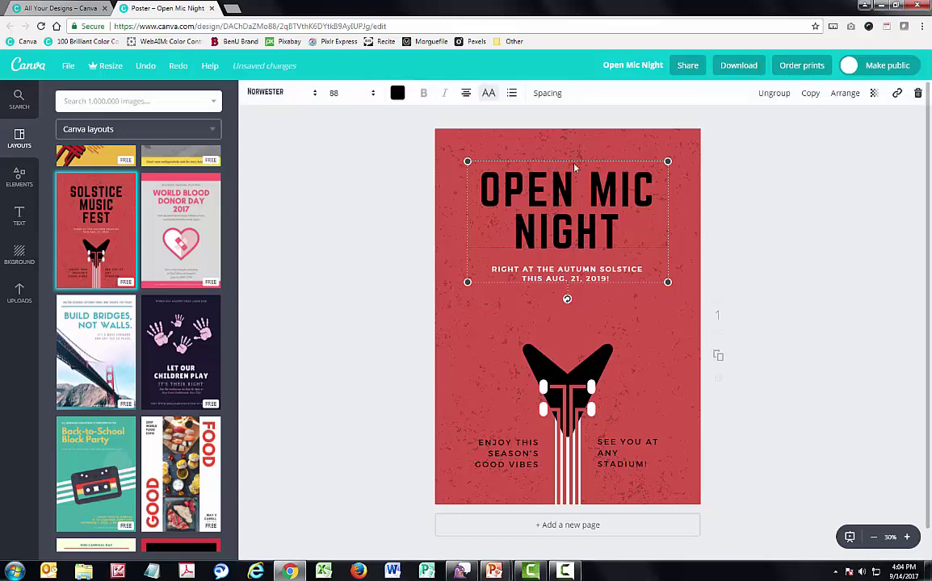
{"action": "left_click", "coordinate": [780, 95]}
{"action": "left_click", "coordinate": [680, 235]}
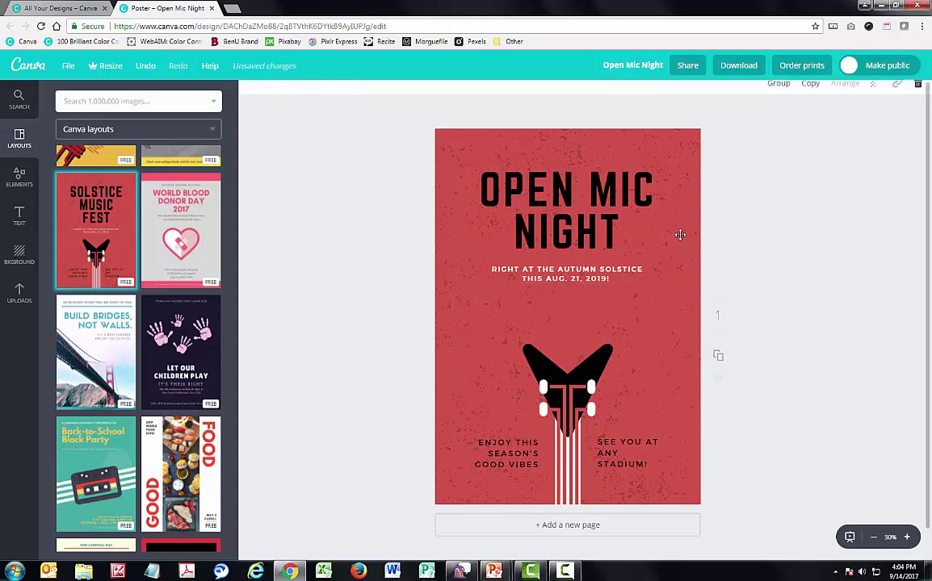
{"action": "left_click", "coordinate": [600, 269]}
{"action": "left_click_drag", "start_coordinate": [599, 262], "coordinate": [596, 286]}
{"action": "left_click_drag", "start_coordinate": [488, 296], "coordinate": [593, 281]}
Set the subtitle's font size to 24
{"action": "left_click", "coordinate": [333, 92]}
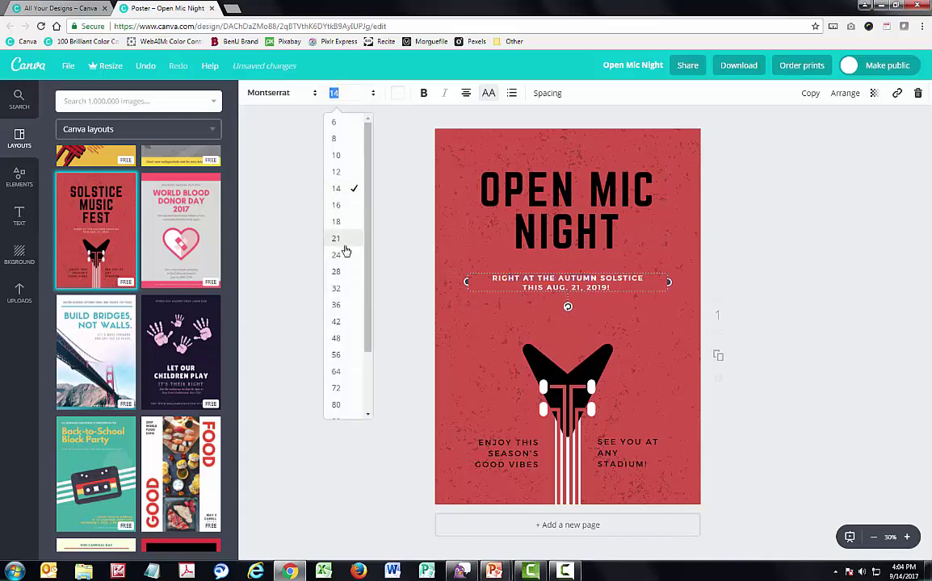
{"action": "left_click", "coordinate": [347, 251]}
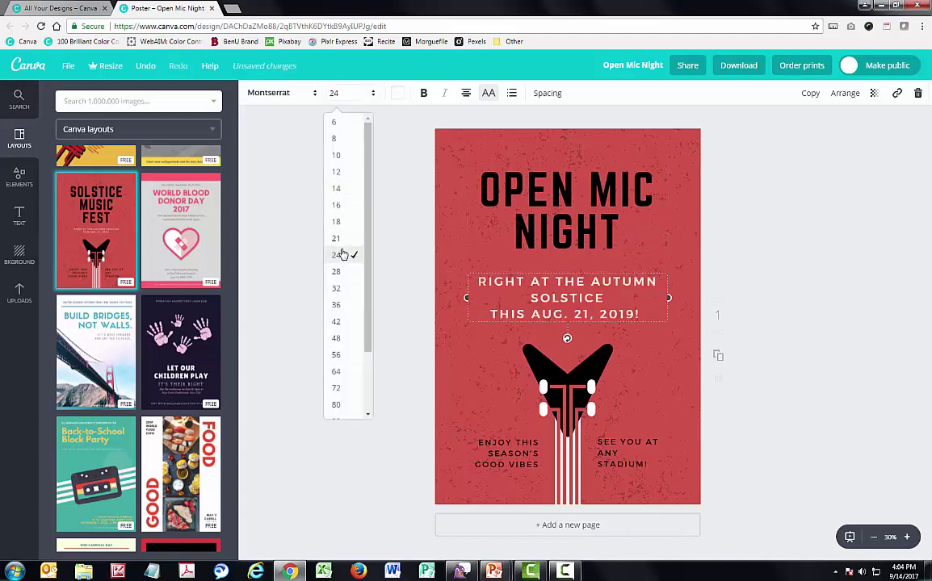
{"action": "left_click", "coordinate": [793, 321]}
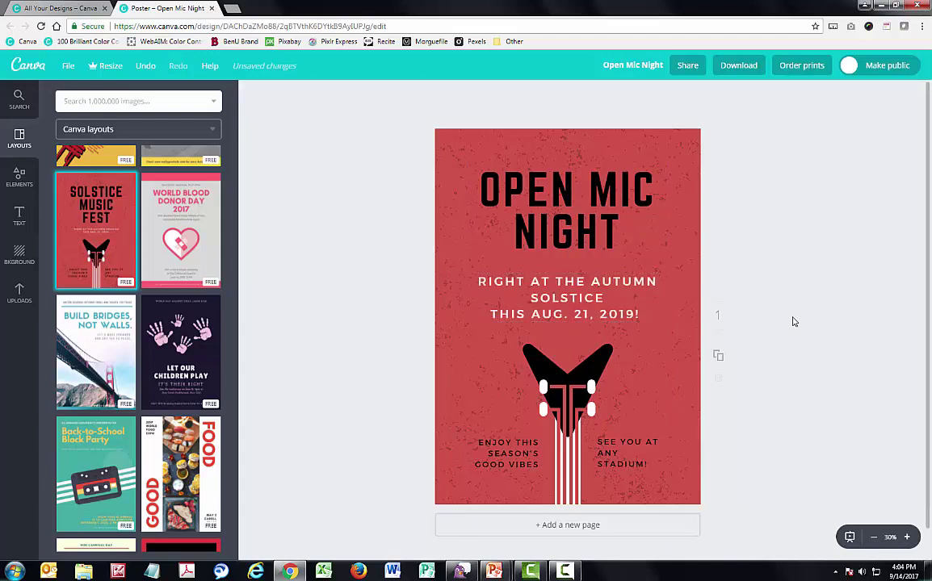
Recolour the guitar graphic blue with yellow accents in place of its white parts
{"action": "left_click", "coordinate": [592, 362]}
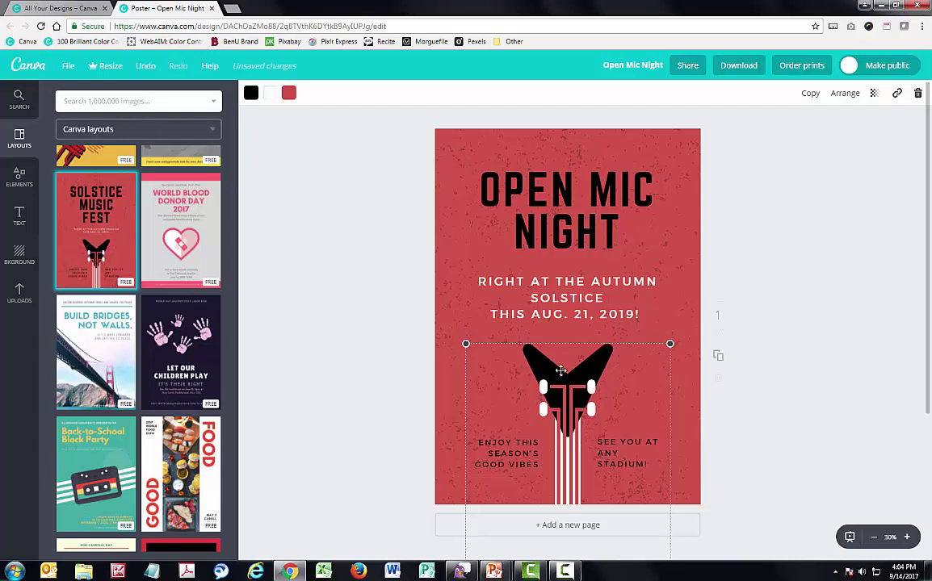
{"action": "left_click", "coordinate": [251, 95]}
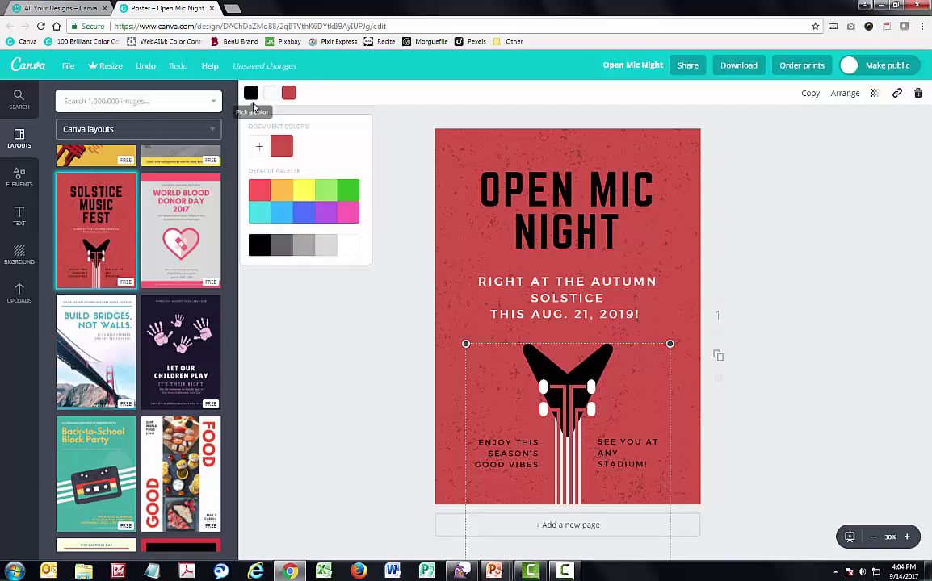
{"action": "left_click", "coordinate": [302, 194]}
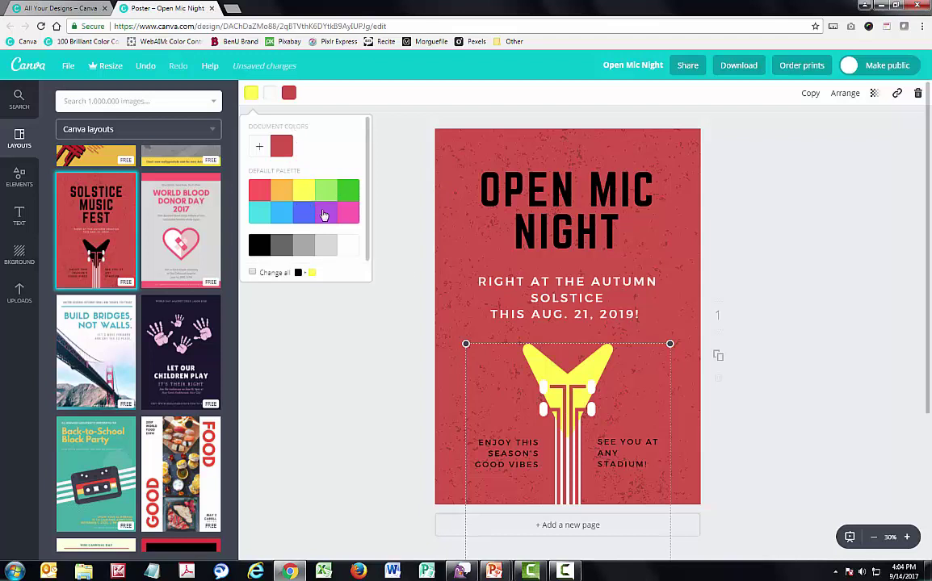
{"action": "left_click", "coordinate": [310, 219]}
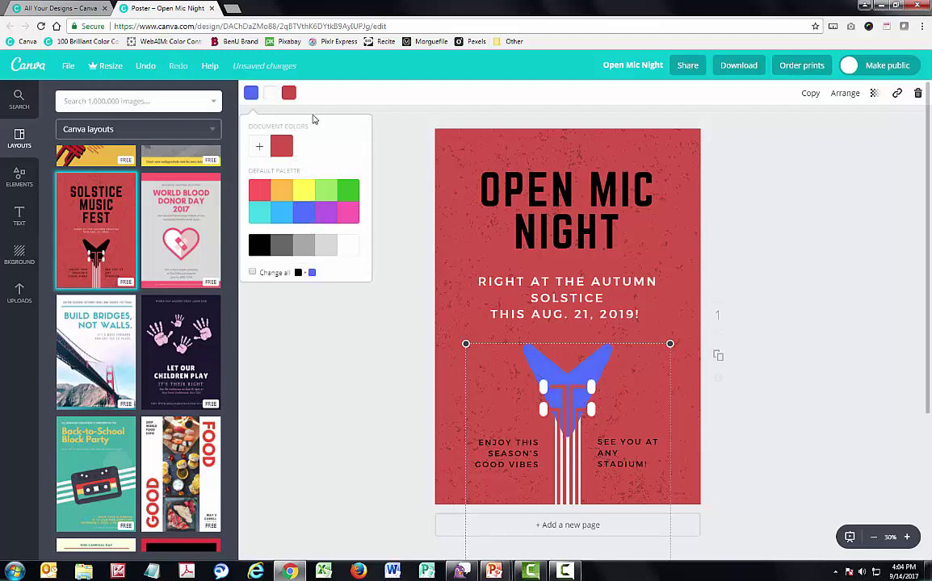
{"action": "left_click", "coordinate": [273, 95]}
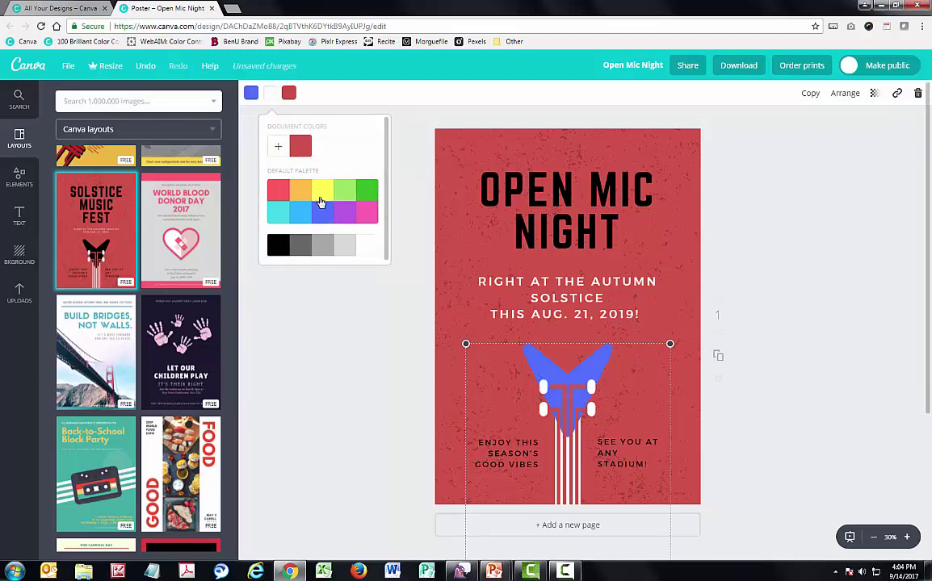
{"action": "left_click", "coordinate": [321, 191]}
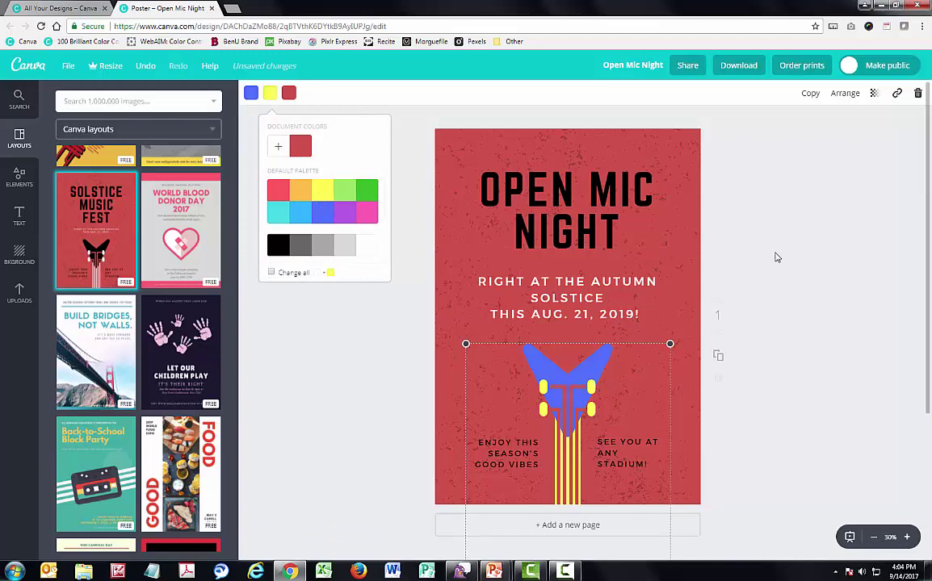
Open the OPEN MIC NIGHT title's custom colour picker, then close it without changing anything
{"action": "left_click", "coordinate": [495, 167]}
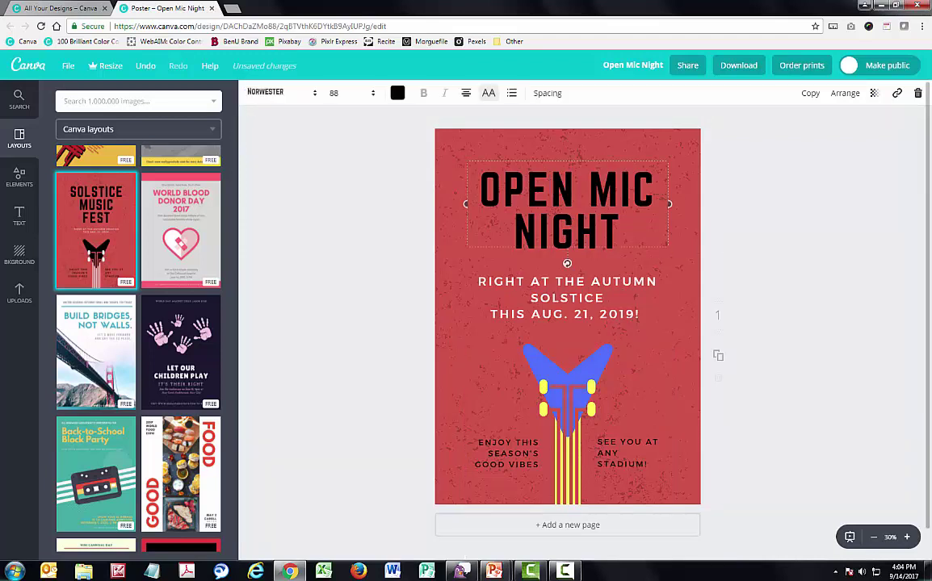
{"action": "left_click", "coordinate": [397, 94]}
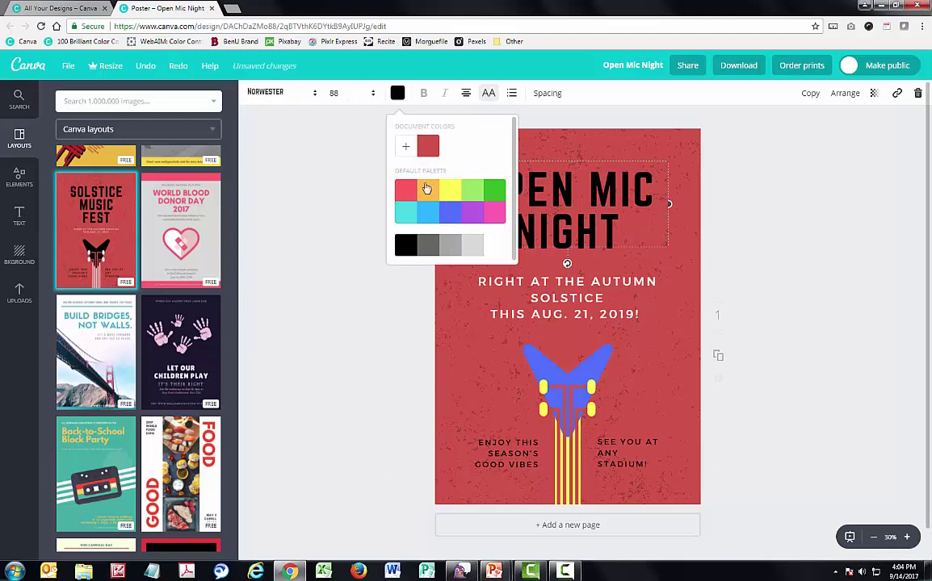
{"action": "left_click", "coordinate": [406, 149]}
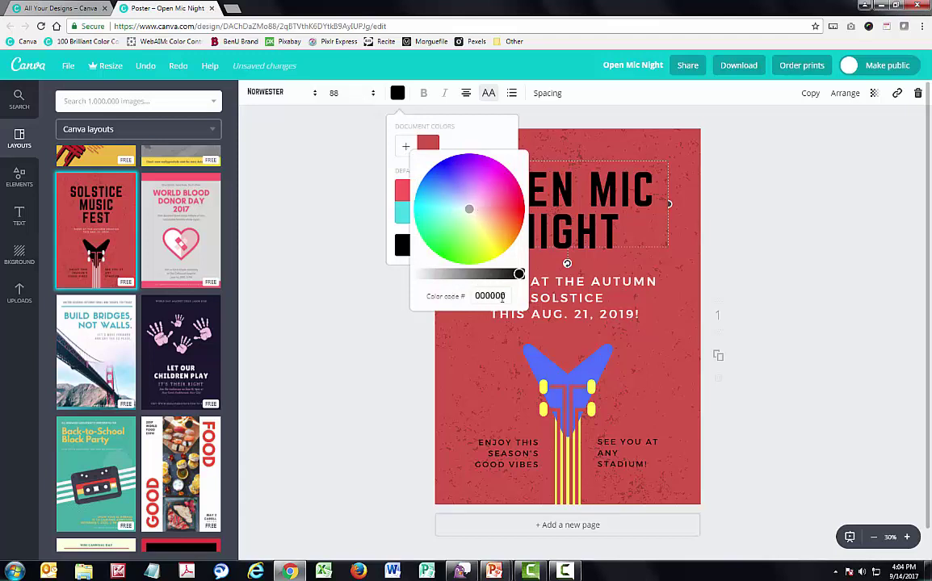
{"action": "left_click", "coordinate": [354, 188]}
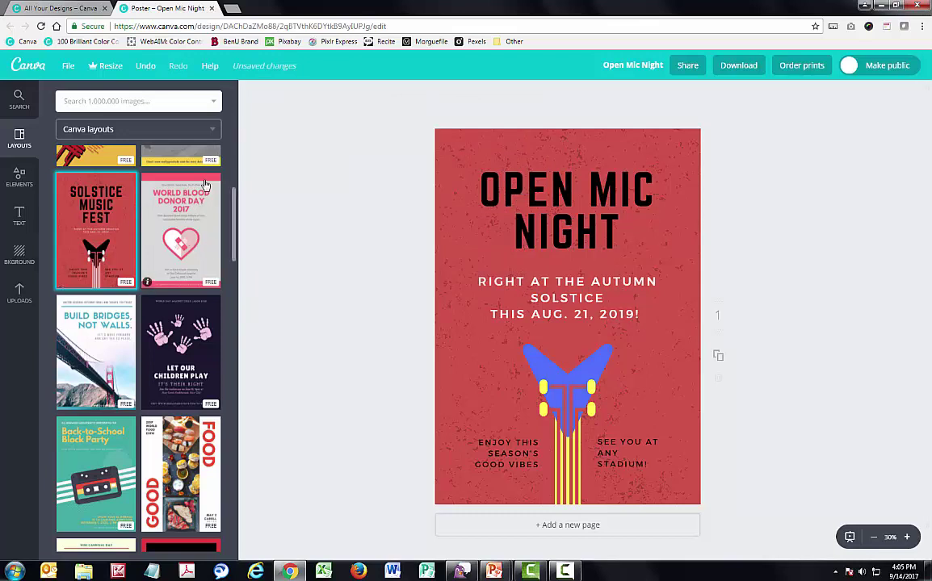
Undo four times to restore the black guitar and two-line date text
{"action": "left_click", "coordinate": [149, 69]}
{"action": "left_click", "coordinate": [148, 68]}
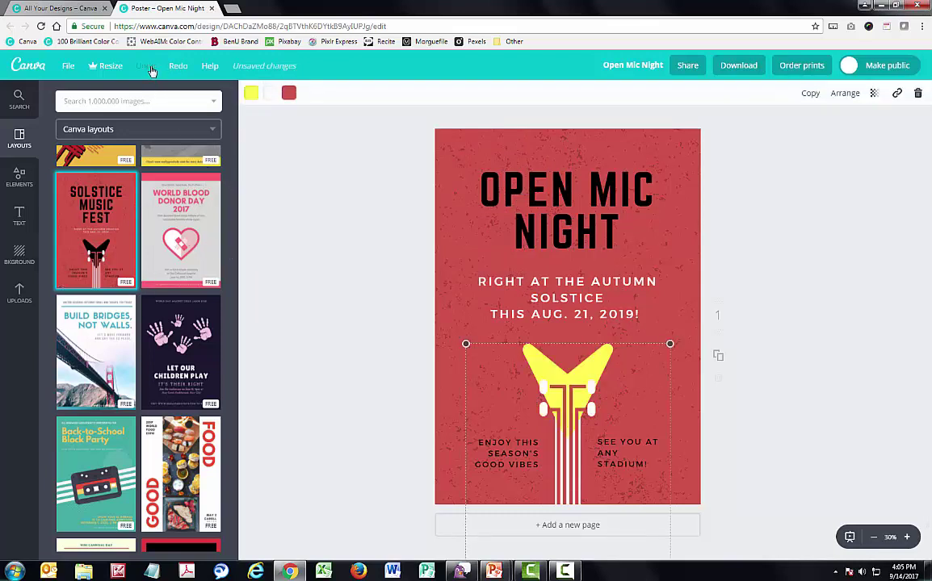
{"action": "left_click", "coordinate": [148, 69]}
{"action": "left_click", "coordinate": [148, 69]}
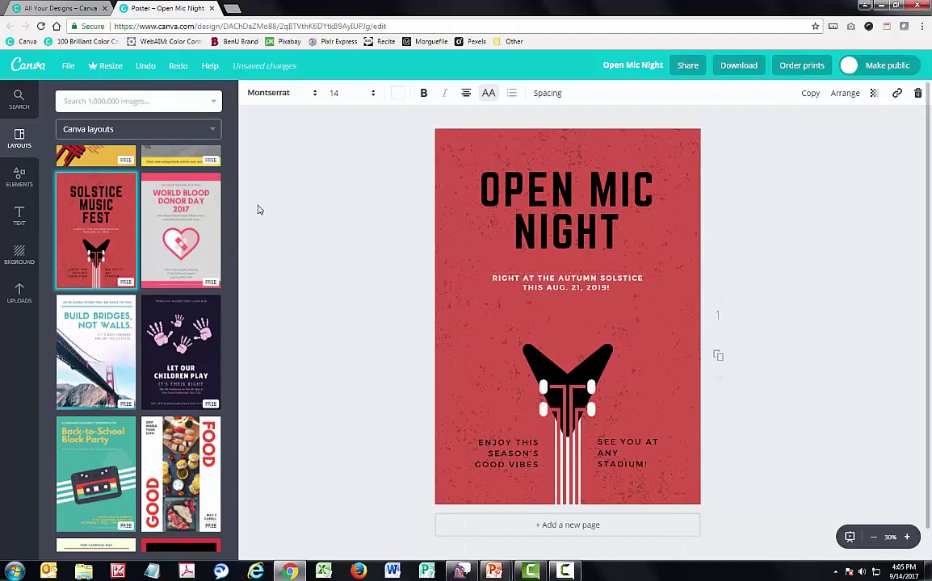
{"action": "left_click", "coordinate": [19, 177]}
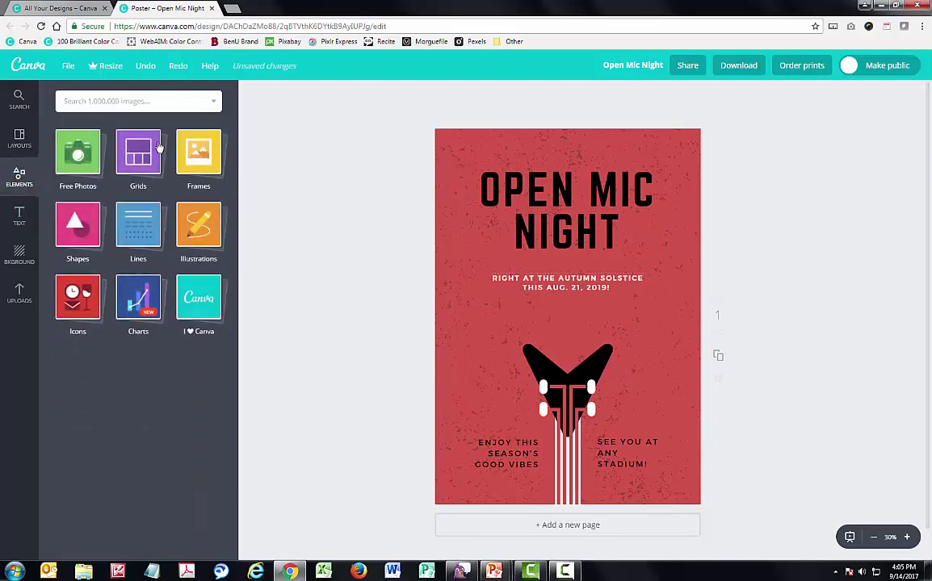
{"action": "left_click", "coordinate": [142, 156]}
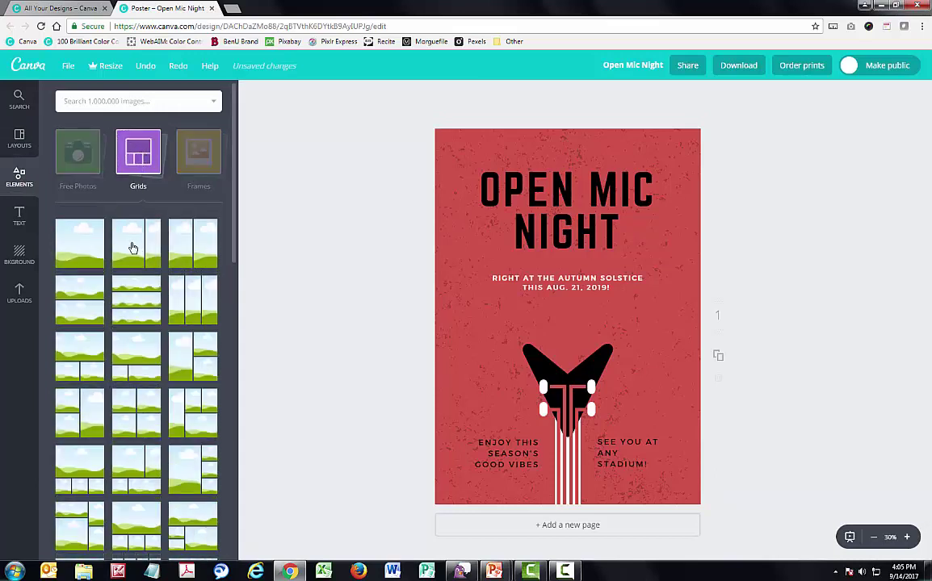
{"action": "scroll", "coordinate": [145, 342], "scroll_direction": "down", "scroll_amount": 3}
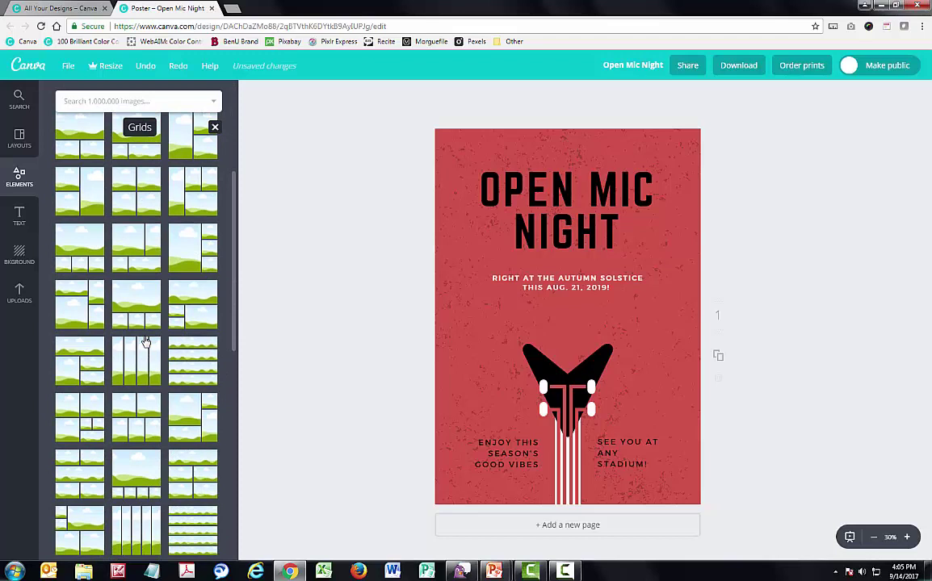
{"action": "scroll", "coordinate": [87, 376], "scroll_direction": "up", "scroll_amount": 2}
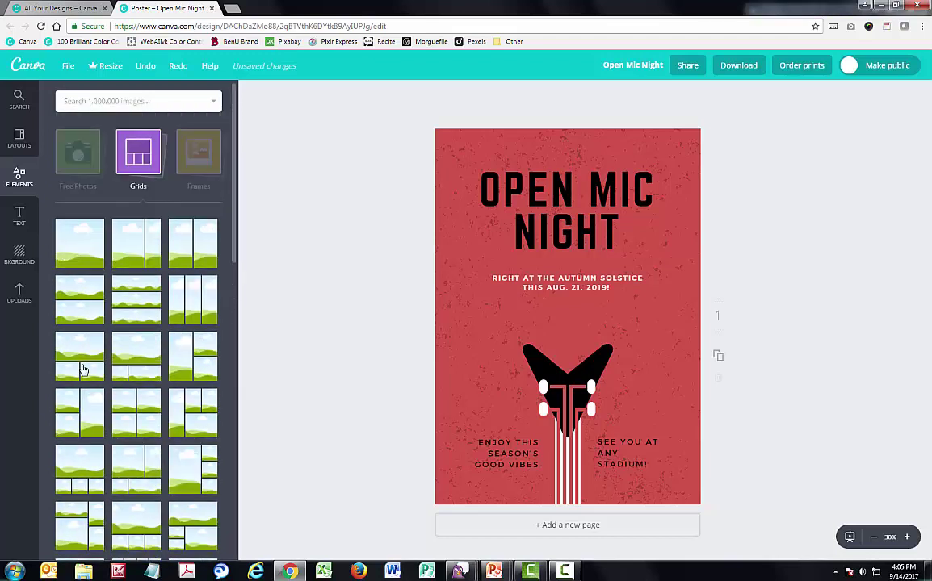
{"action": "left_click_drag", "start_coordinate": [83, 369], "coordinate": [462, 367]}
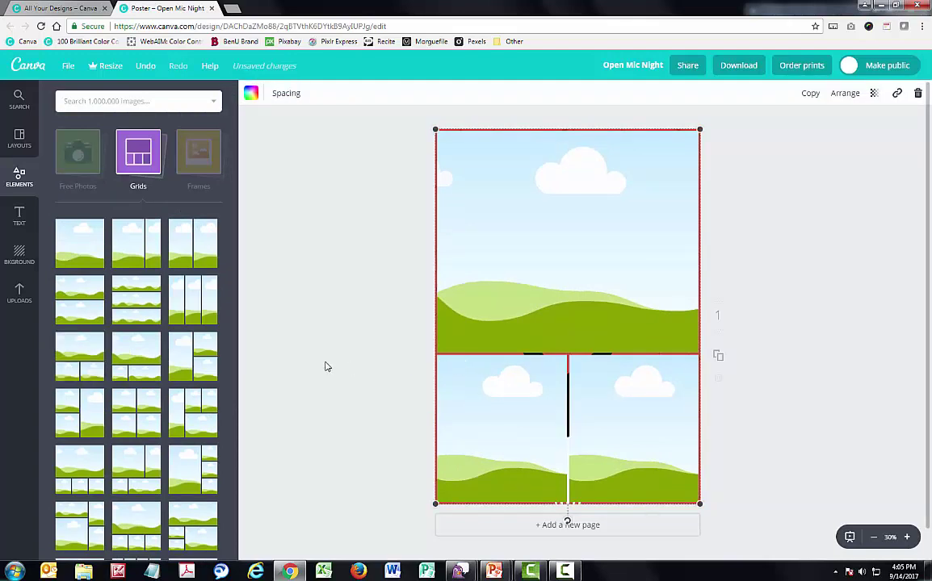
{"action": "left_click", "coordinate": [94, 171]}
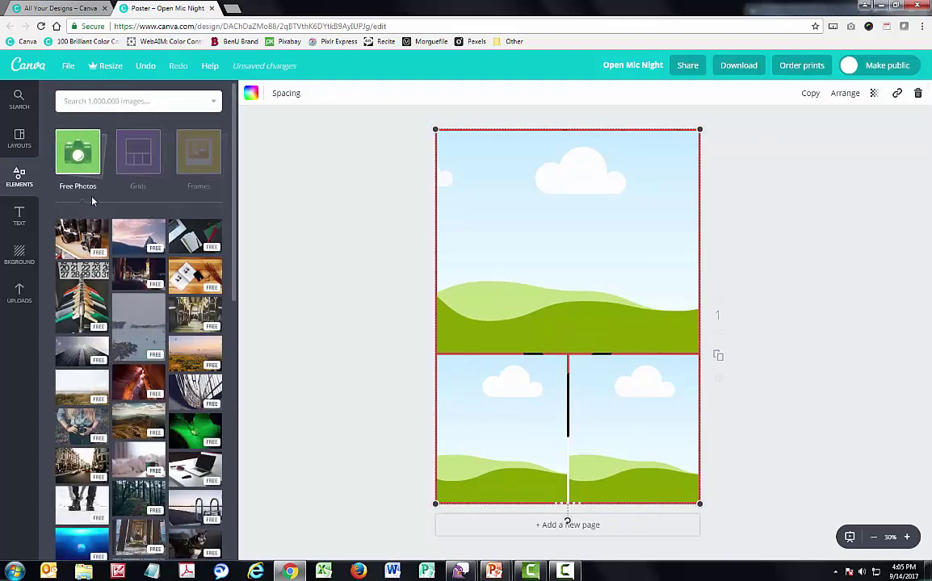
{"action": "left_click_drag", "start_coordinate": [79, 243], "coordinate": [416, 202]}
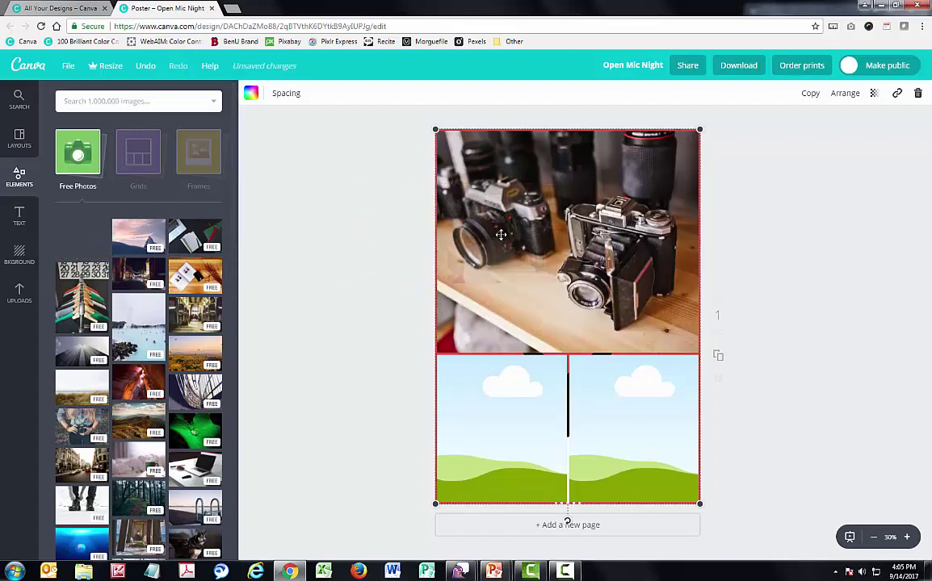
{"action": "left_click_drag", "start_coordinate": [61, 305], "coordinate": [414, 379]}
{"action": "left_click_drag", "start_coordinate": [116, 322], "coordinate": [603, 391]}
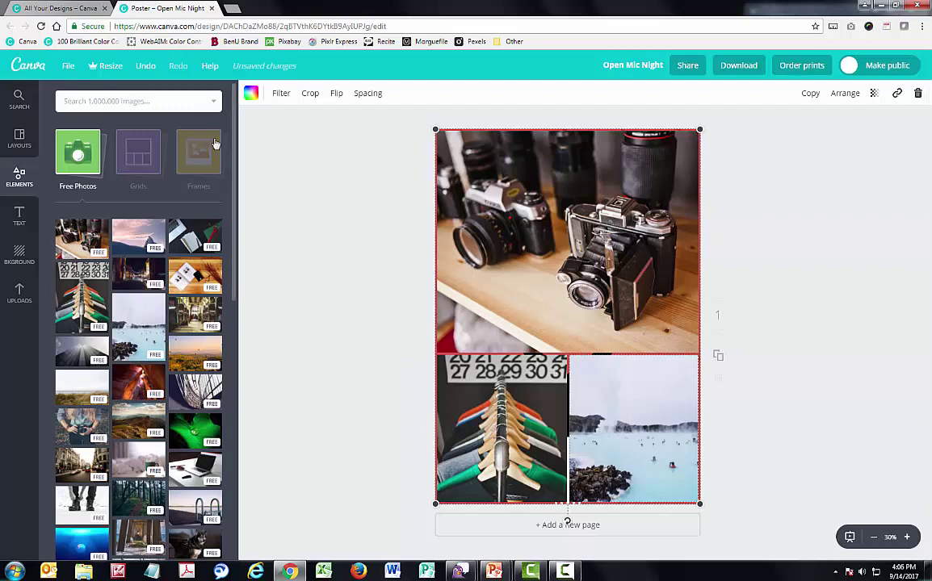
{"action": "left_click", "coordinate": [147, 67]}
{"action": "left_click", "coordinate": [148, 67]}
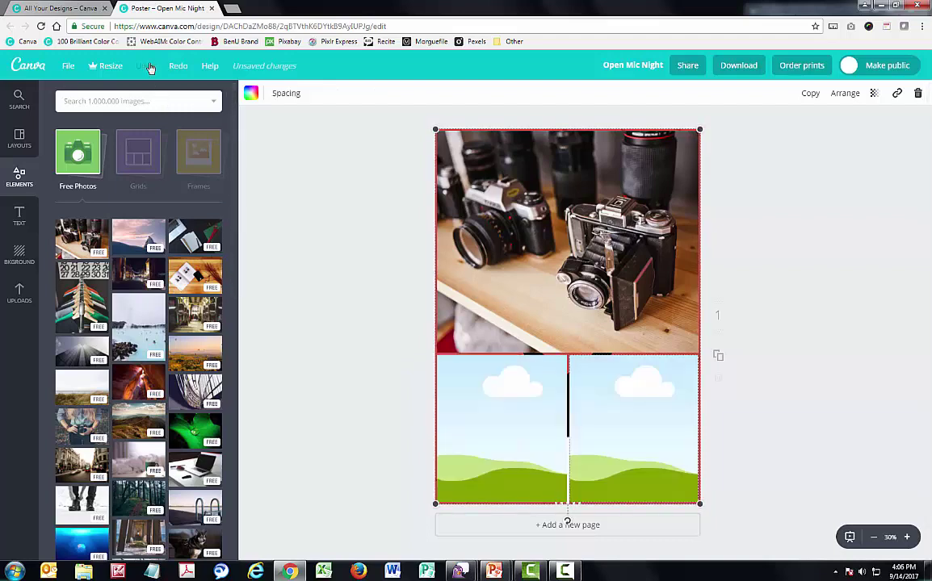
{"action": "left_click", "coordinate": [148, 66]}
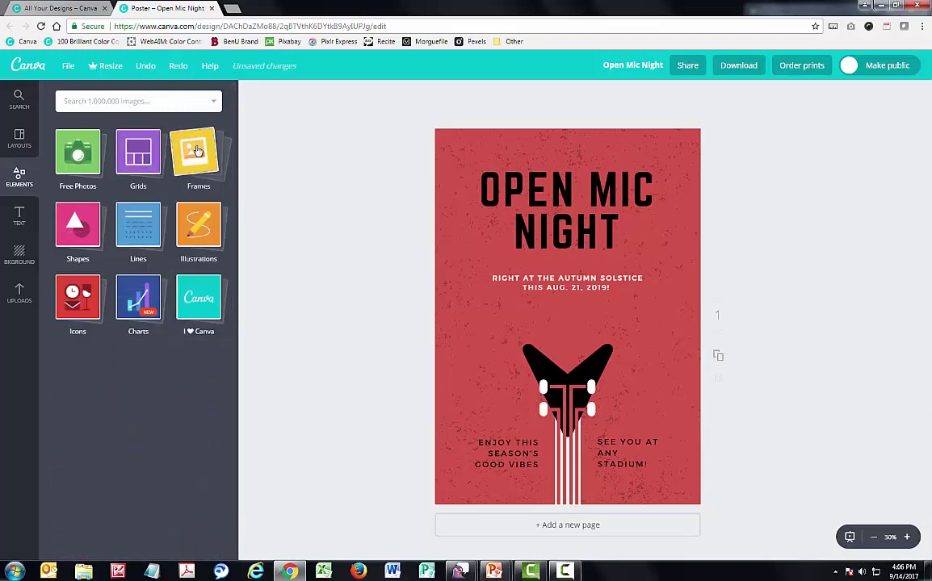
{"action": "left_click", "coordinate": [191, 152]}
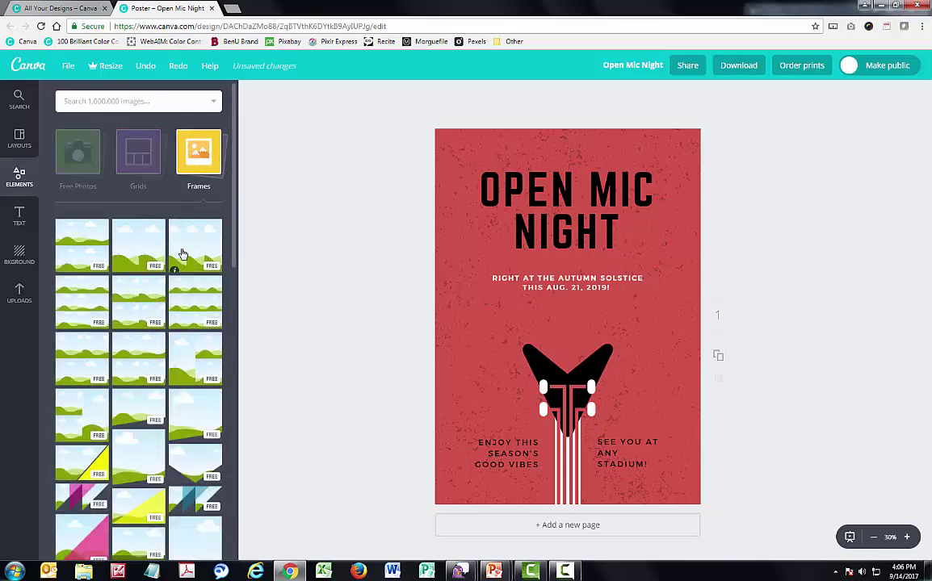
{"action": "scroll", "coordinate": [179, 257], "scroll_direction": "down", "scroll_amount": 10}
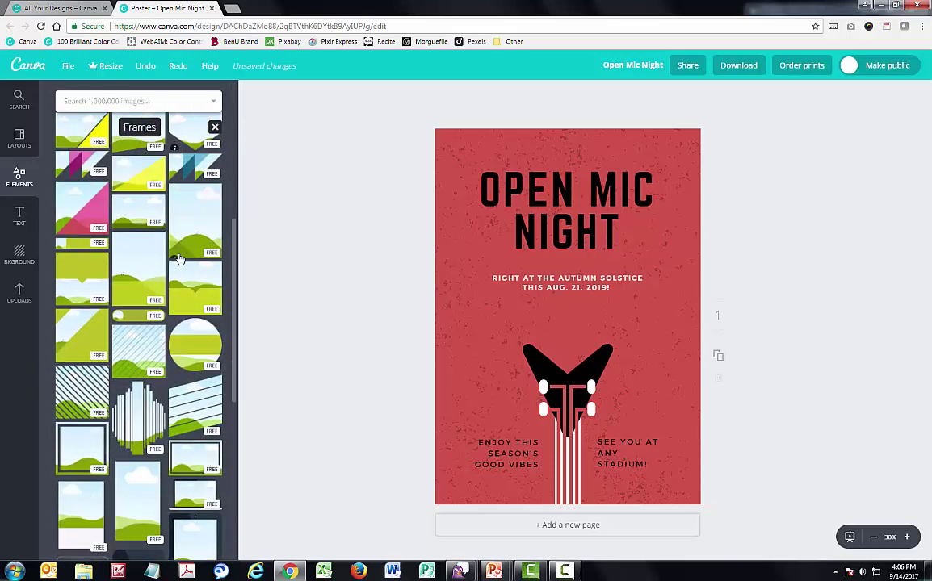
{"action": "scroll", "coordinate": [179, 257], "scroll_direction": "down", "scroll_amount": 5}
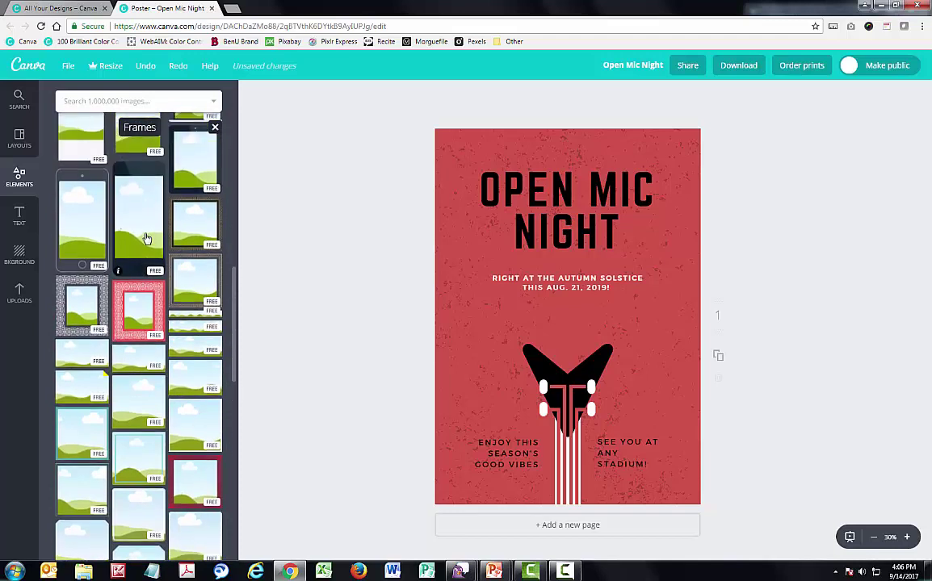
{"action": "left_click_drag", "start_coordinate": [121, 198], "coordinate": [686, 458]}
{"action": "left_click_drag", "start_coordinate": [570, 336], "coordinate": [591, 228]}
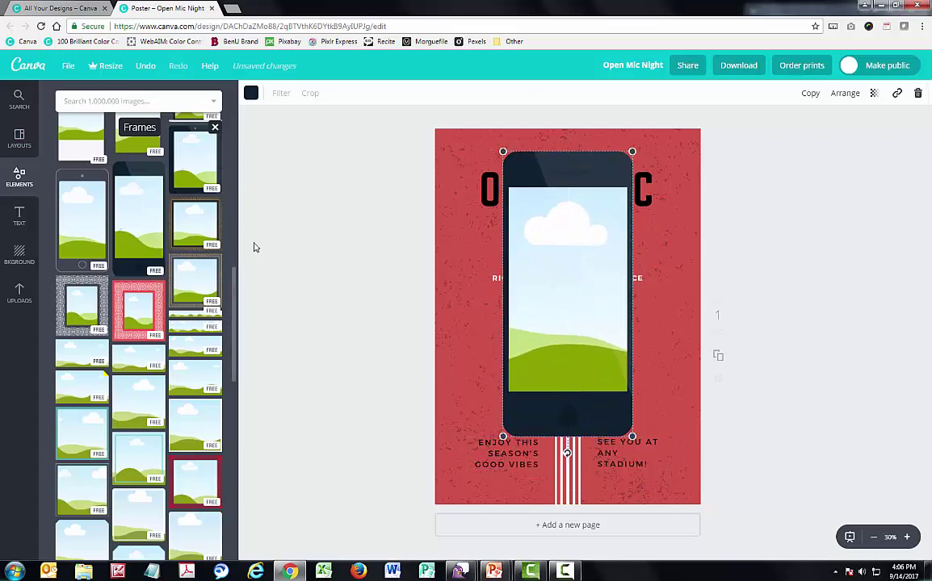
{"action": "left_click", "coordinate": [215, 127]}
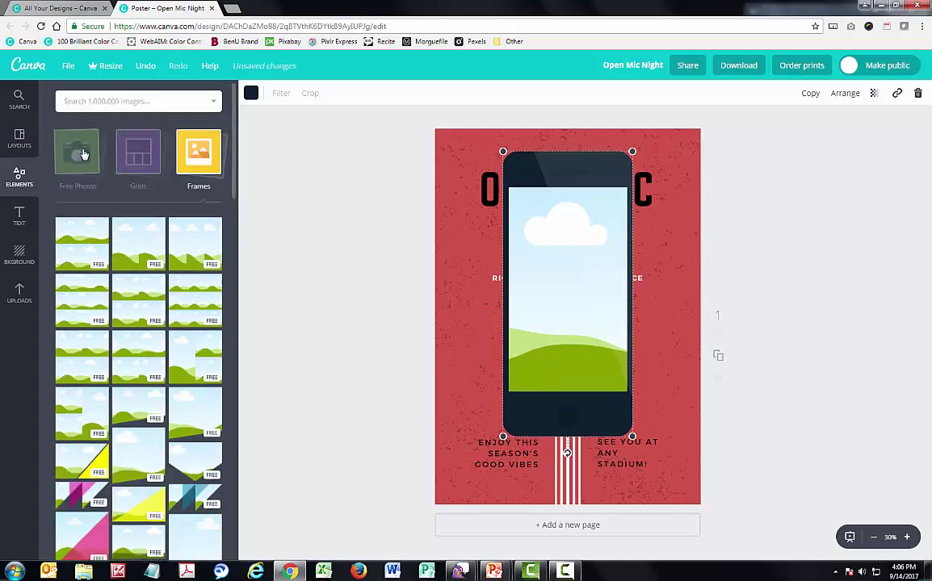
{"action": "left_click", "coordinate": [83, 154]}
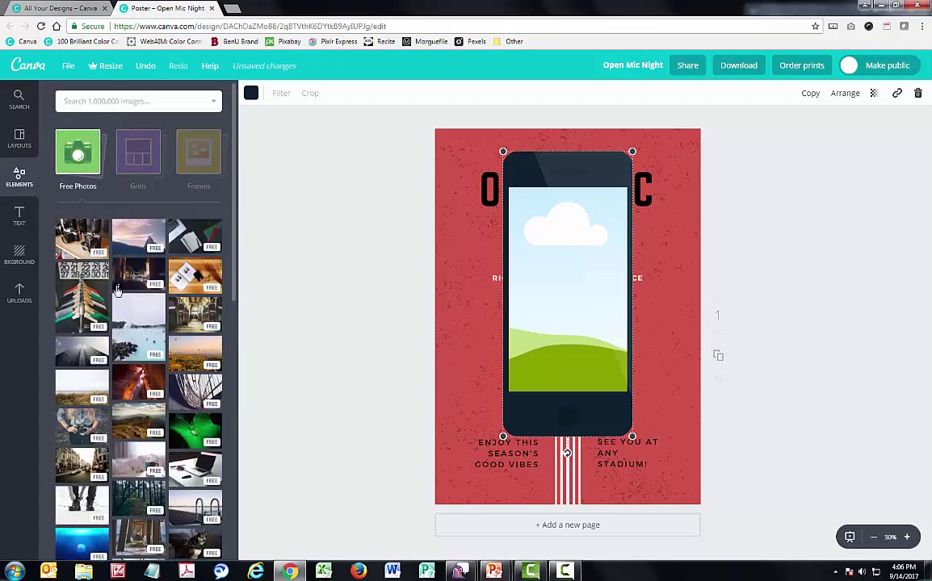
{"action": "left_click_drag", "start_coordinate": [121, 310], "coordinate": [586, 277]}
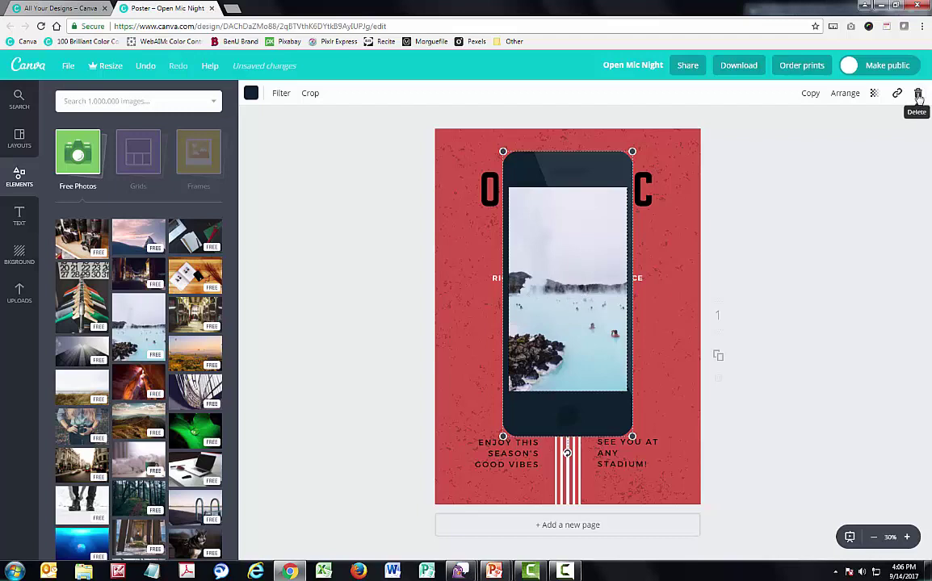
{"action": "left_click_drag", "start_coordinate": [560, 222], "coordinate": [842, 213]}
{"action": "left_click", "coordinate": [725, 226]}
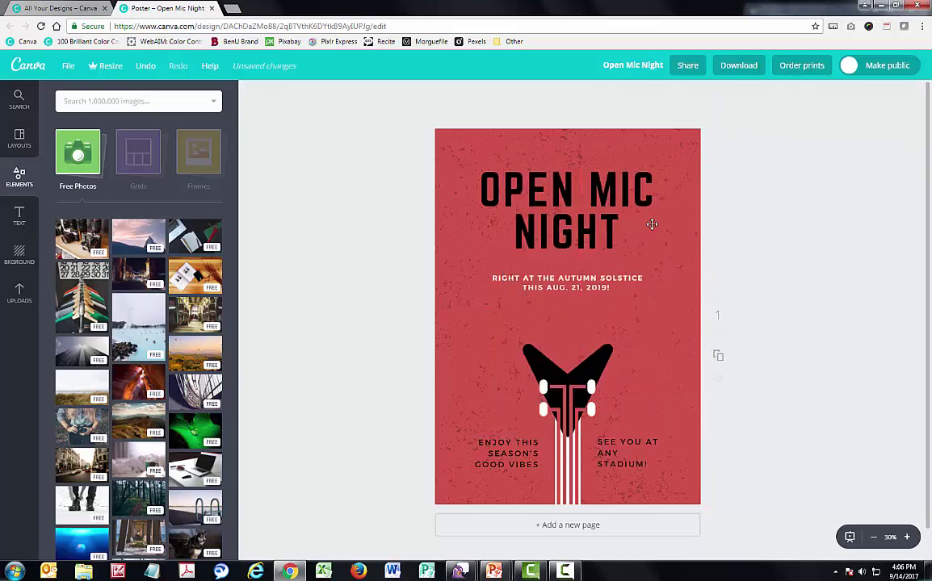
{"action": "left_click", "coordinate": [77, 152]}
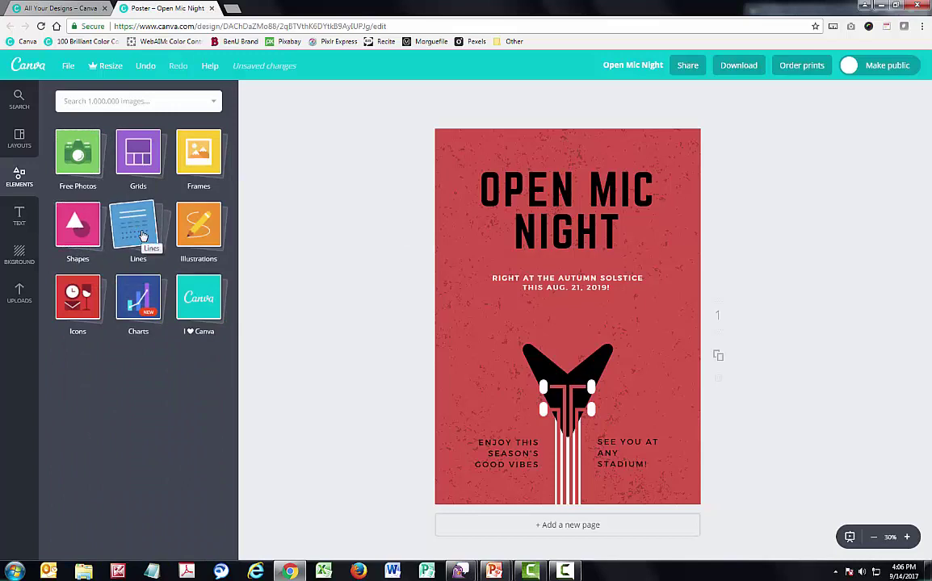
Scroll through the illustrations collection, then switch to the image search panel
{"action": "left_click", "coordinate": [199, 227]}
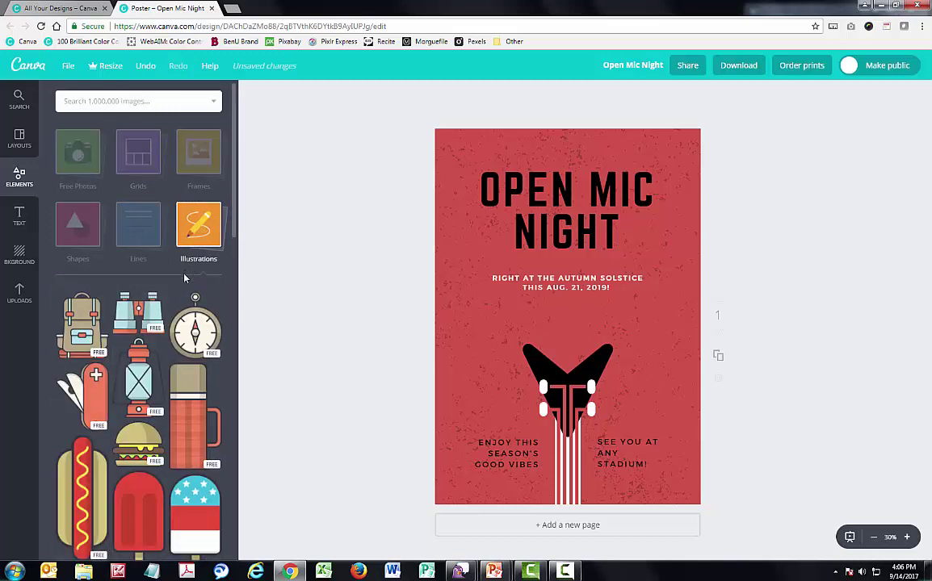
{"action": "scroll", "coordinate": [179, 418], "scroll_direction": "down", "scroll_amount": 5}
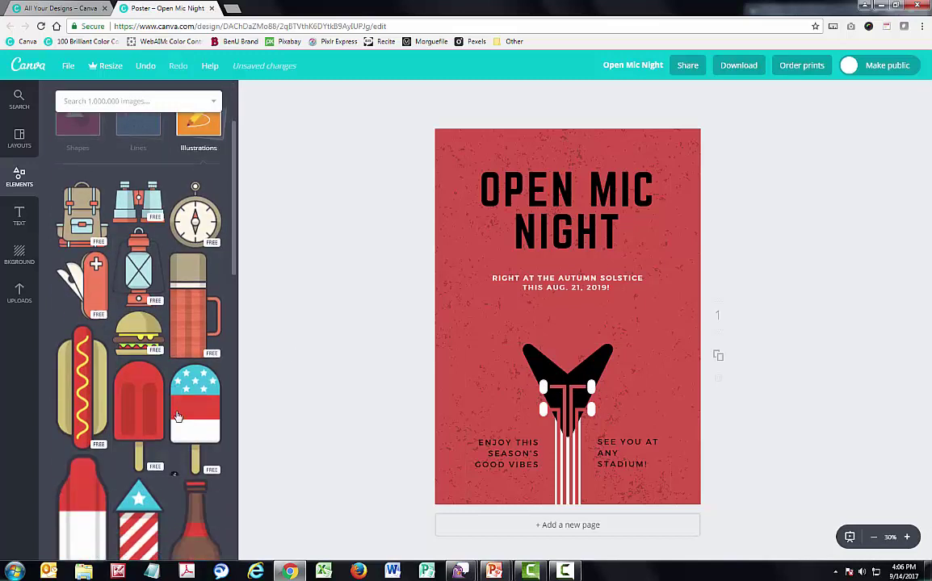
{"action": "scroll", "coordinate": [178, 418], "scroll_direction": "up", "scroll_amount": 7}
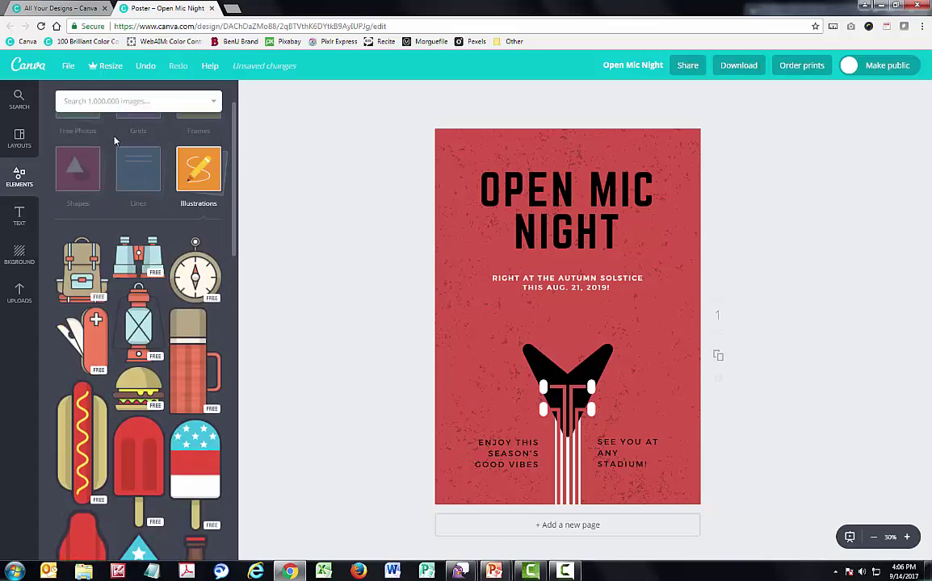
{"action": "left_click", "coordinate": [136, 102]}
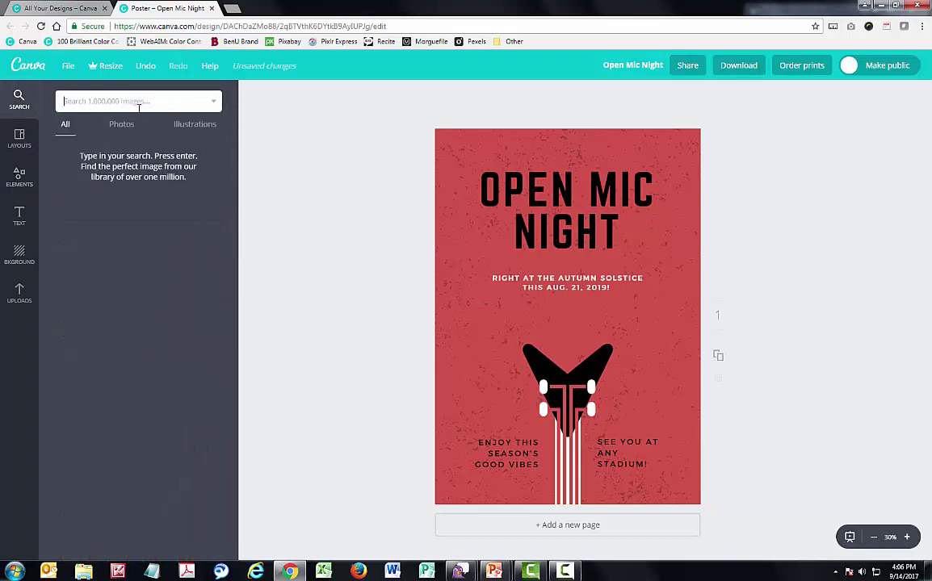
Search 'dog' and place a smaller teal dog illustration at the poster's lower right
{"action": "type", "text": "dog"}
{"action": "key", "text": "Return"}
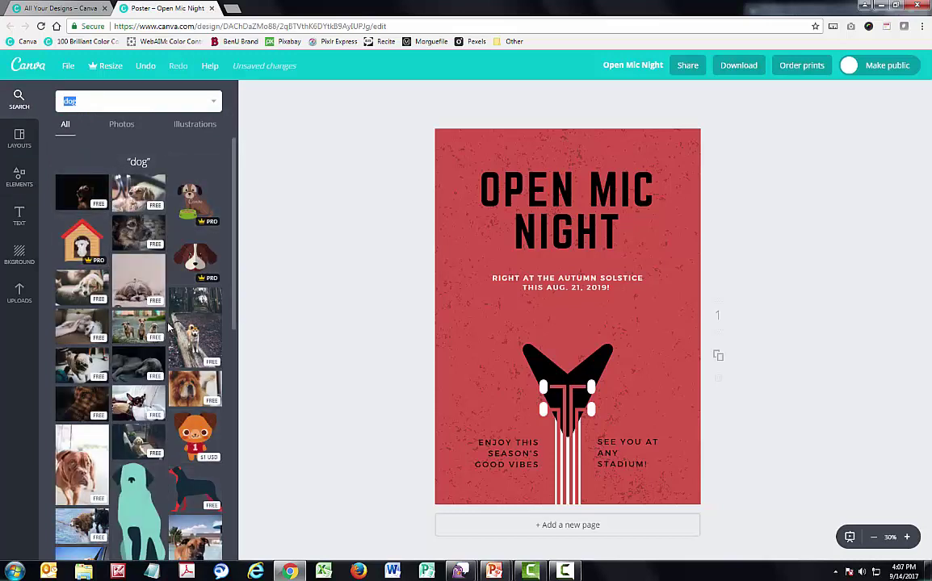
{"action": "scroll", "coordinate": [129, 397], "scroll_direction": "down", "scroll_amount": 3}
{"action": "left_click_drag", "start_coordinate": [130, 397], "coordinate": [616, 341]}
{"action": "left_click_drag", "start_coordinate": [579, 292], "coordinate": [608, 357]}
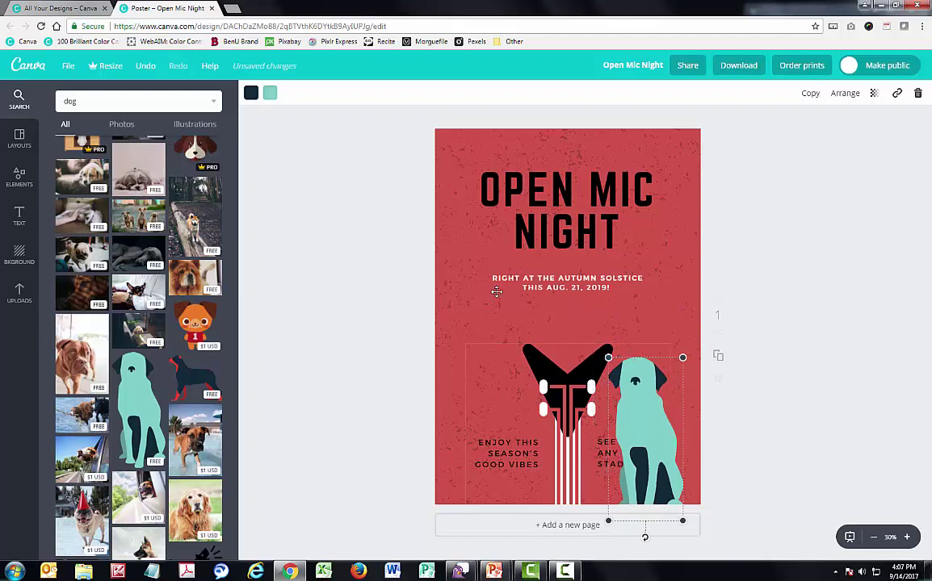
Recolour the dog illustration bright blue
{"action": "left_click", "coordinate": [273, 96]}
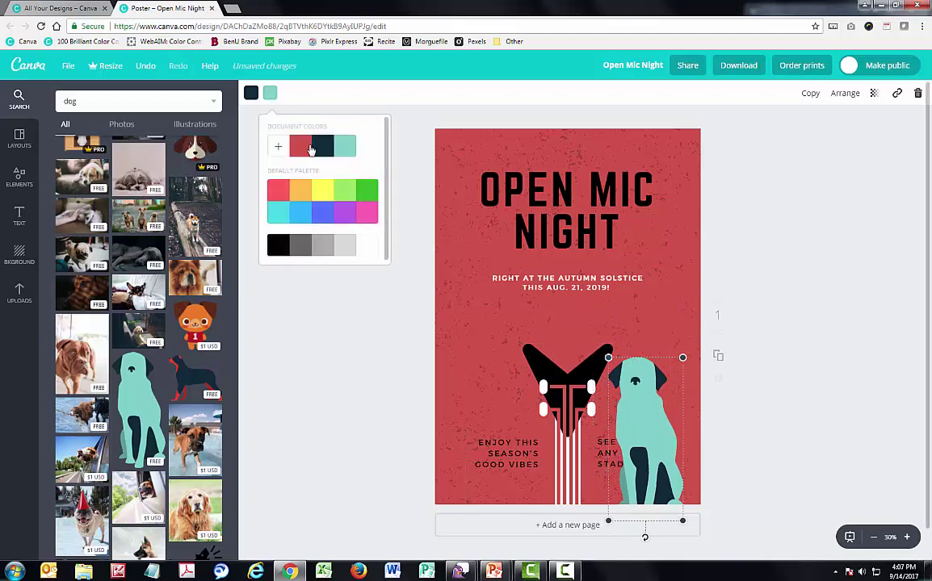
{"action": "left_click", "coordinate": [309, 148]}
{"action": "left_click", "coordinate": [322, 148]}
{"action": "left_click", "coordinate": [300, 210]}
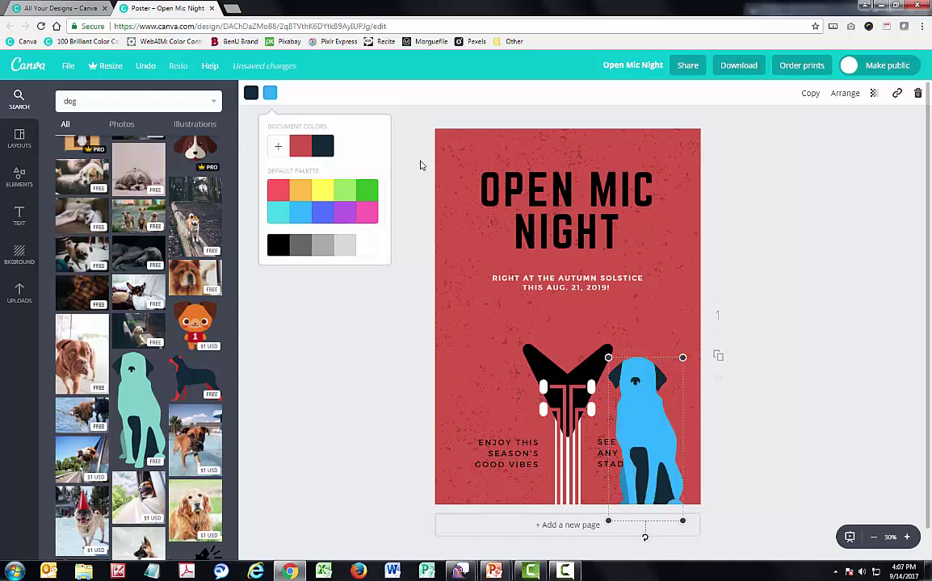
{"action": "left_click", "coordinate": [380, 169]}
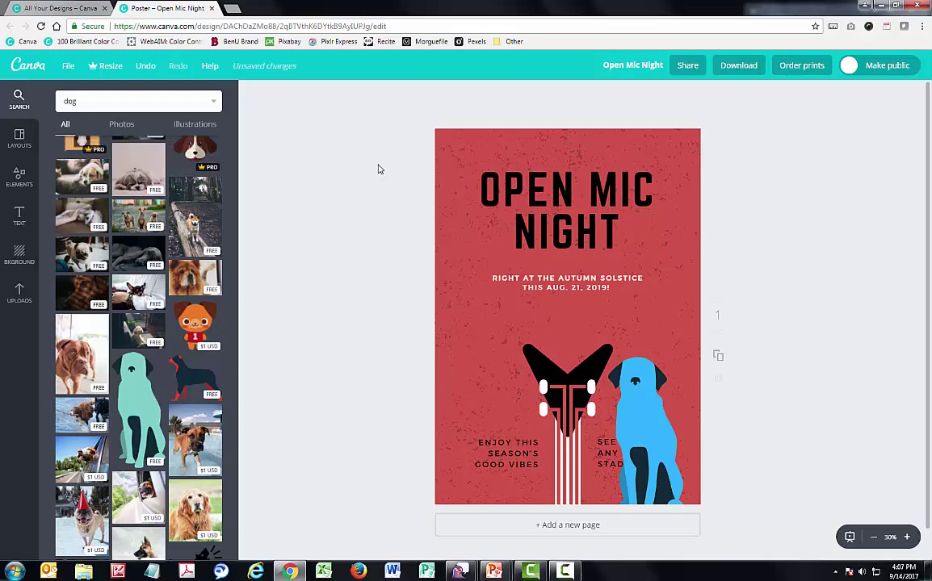
{"action": "left_click", "coordinate": [24, 177]}
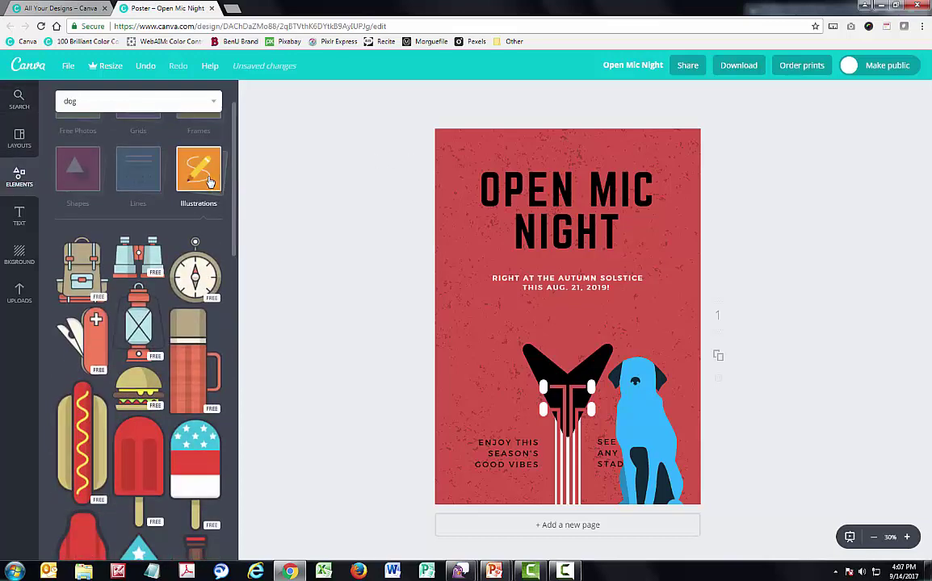
{"action": "left_click", "coordinate": [189, 176]}
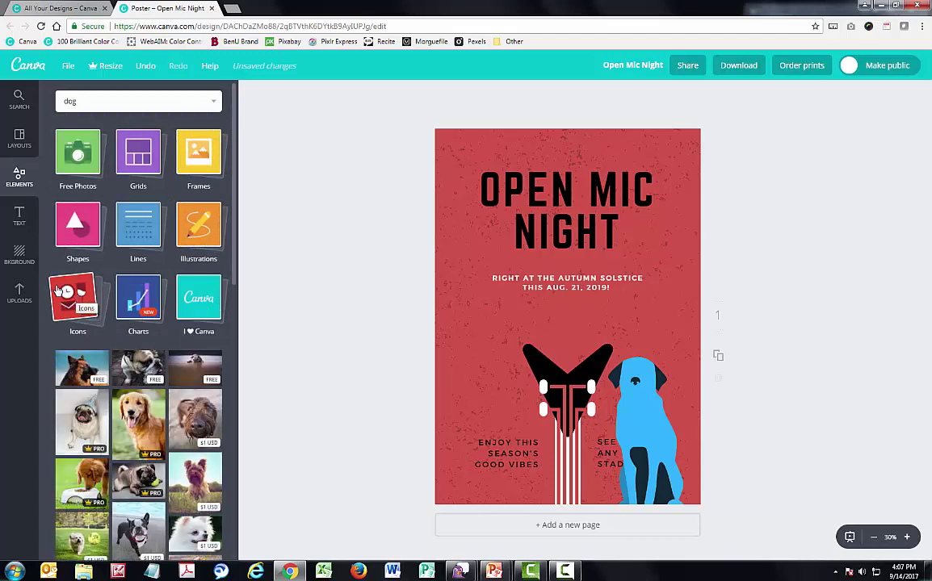
{"action": "left_click", "coordinate": [126, 300]}
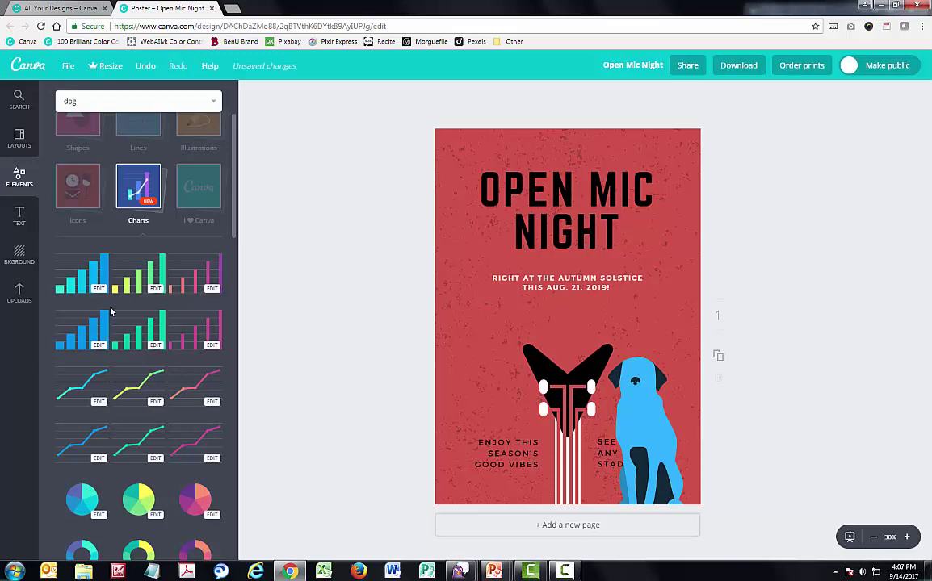
{"action": "left_click", "coordinate": [66, 280]}
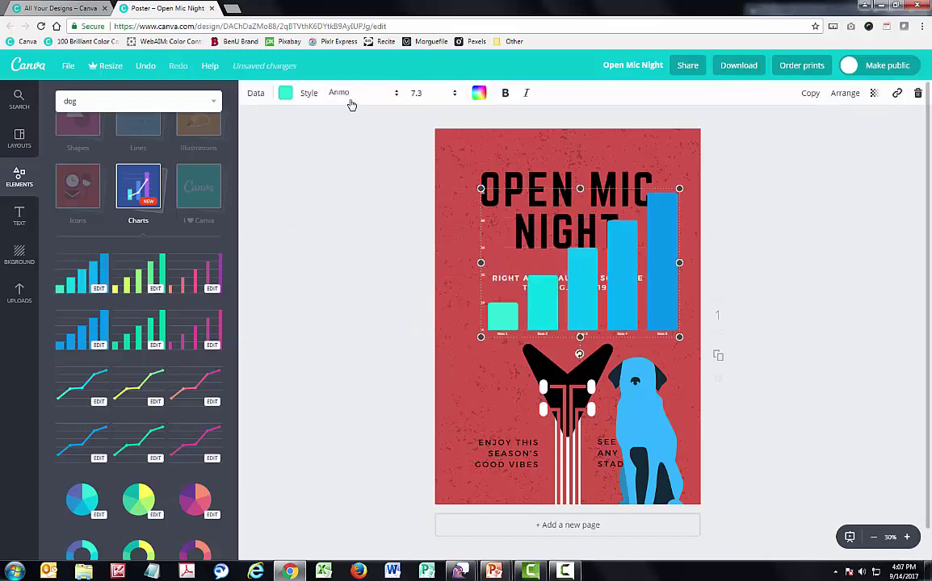
{"action": "left_click", "coordinate": [256, 96]}
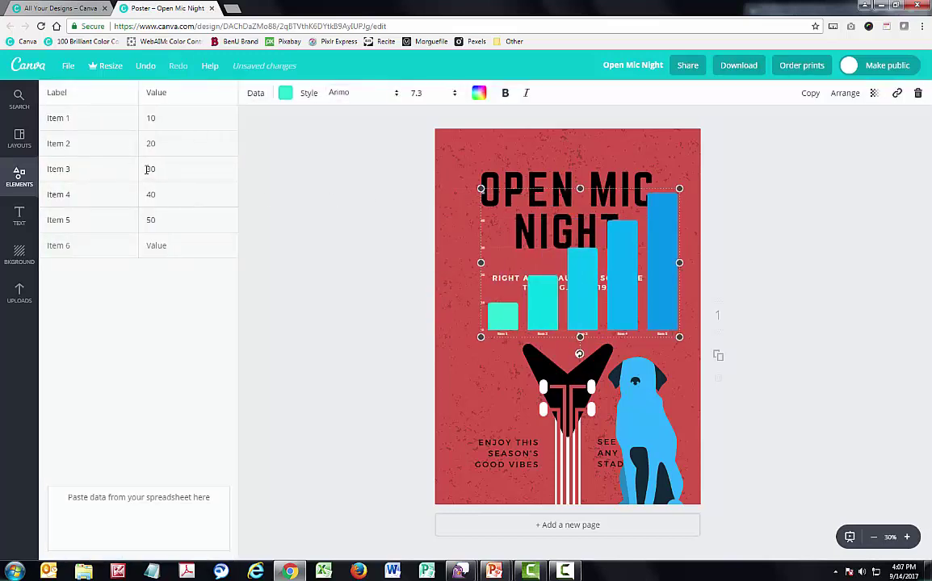
{"action": "left_click", "coordinate": [11, 184]}
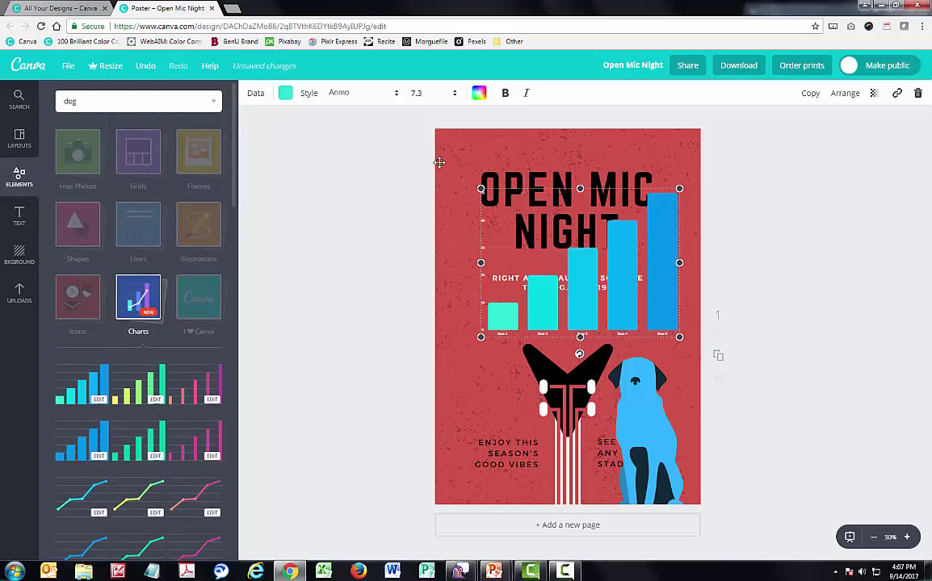
{"action": "left_click_drag", "start_coordinate": [530, 218], "coordinate": [858, 210]}
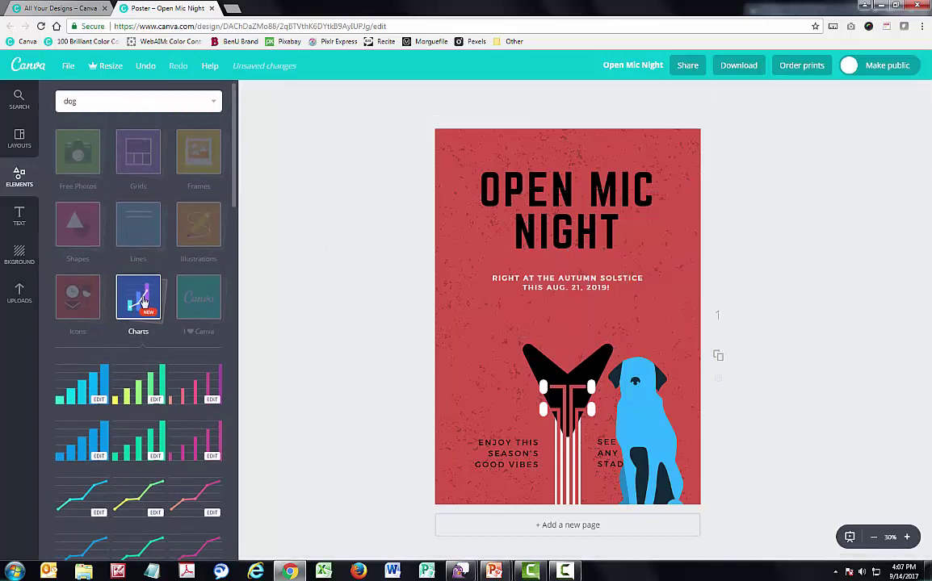
Try solid orange and yellow backgrounds, then apply the light-blue chevron pattern background
{"action": "left_click", "coordinate": [19, 256]}
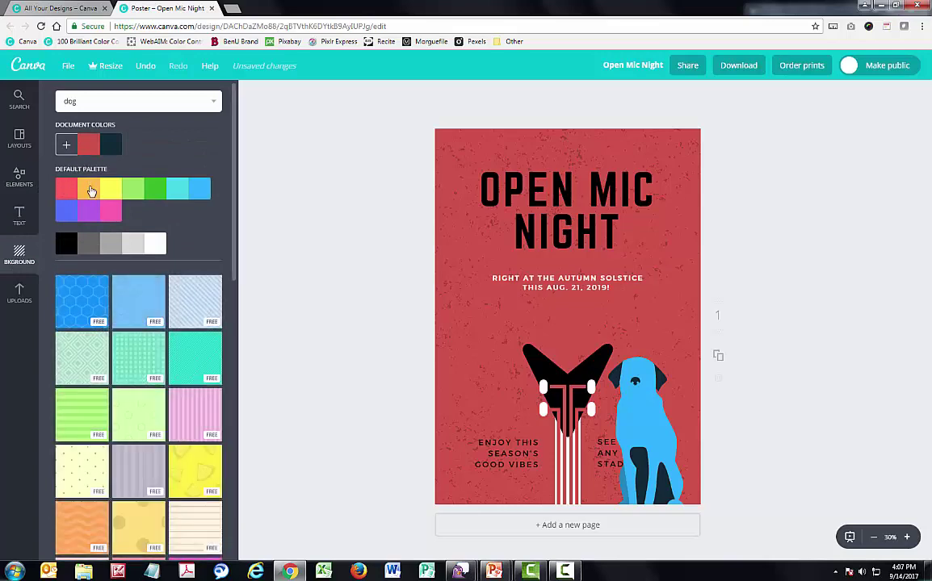
{"action": "left_click", "coordinate": [91, 191]}
{"action": "left_click", "coordinate": [118, 191]}
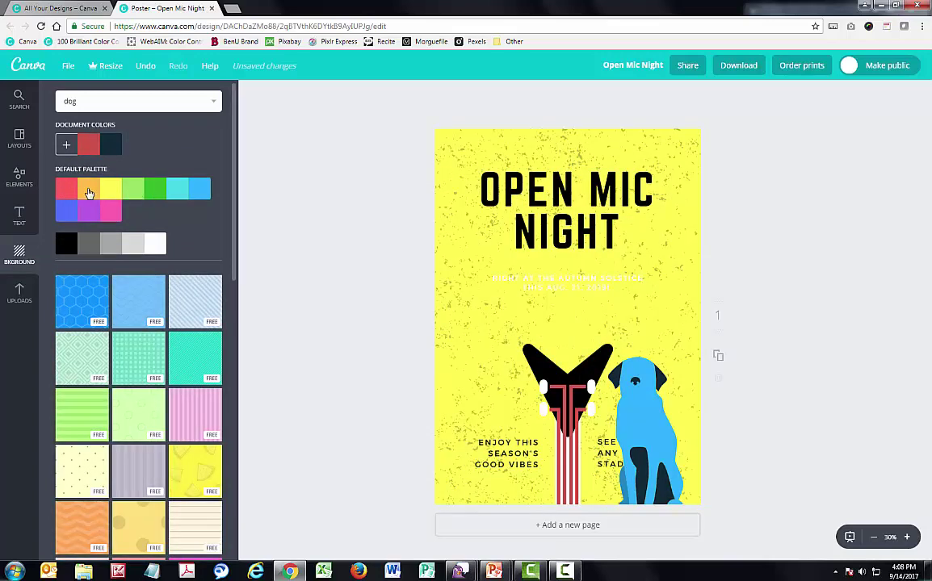
{"action": "left_click", "coordinate": [88, 191]}
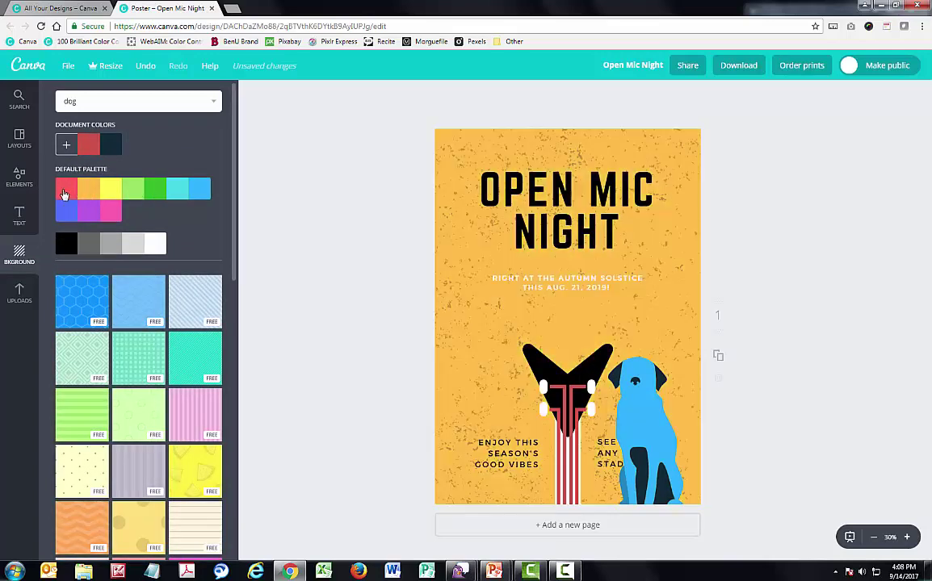
{"action": "left_click", "coordinate": [90, 304]}
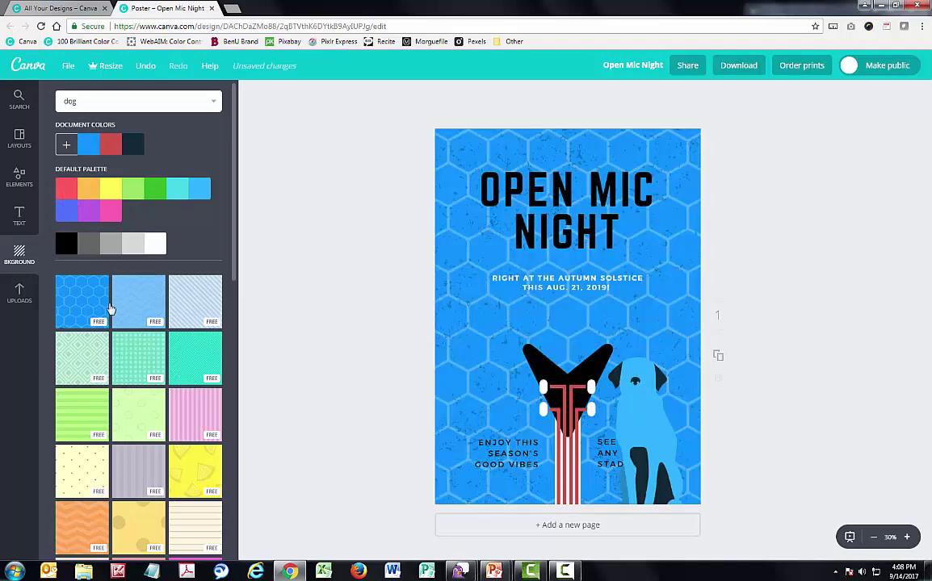
{"action": "left_click", "coordinate": [138, 307]}
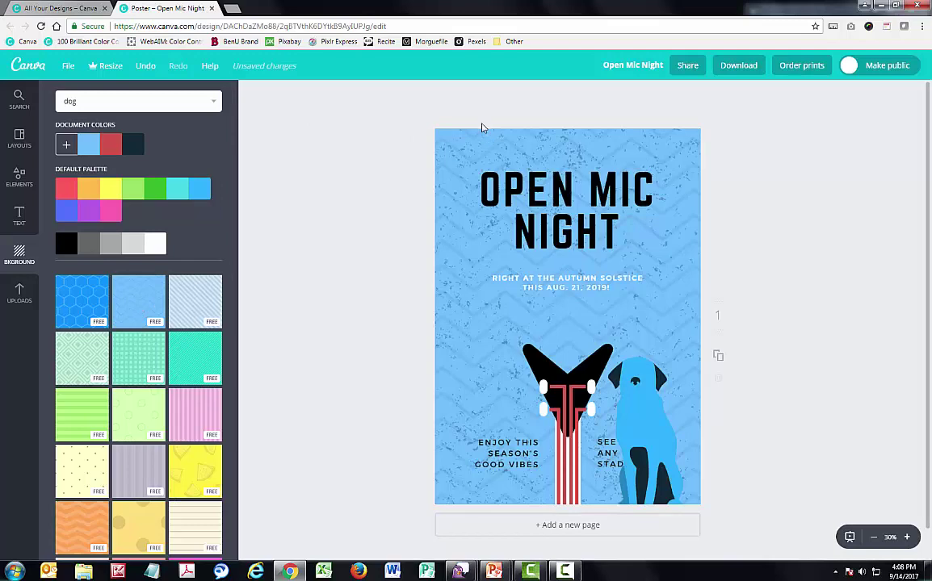
Recolour the chevron background pattern orange
{"action": "left_click_drag", "start_coordinate": [468, 152], "coordinate": [779, 168]}
{"action": "left_click", "coordinate": [452, 153]}
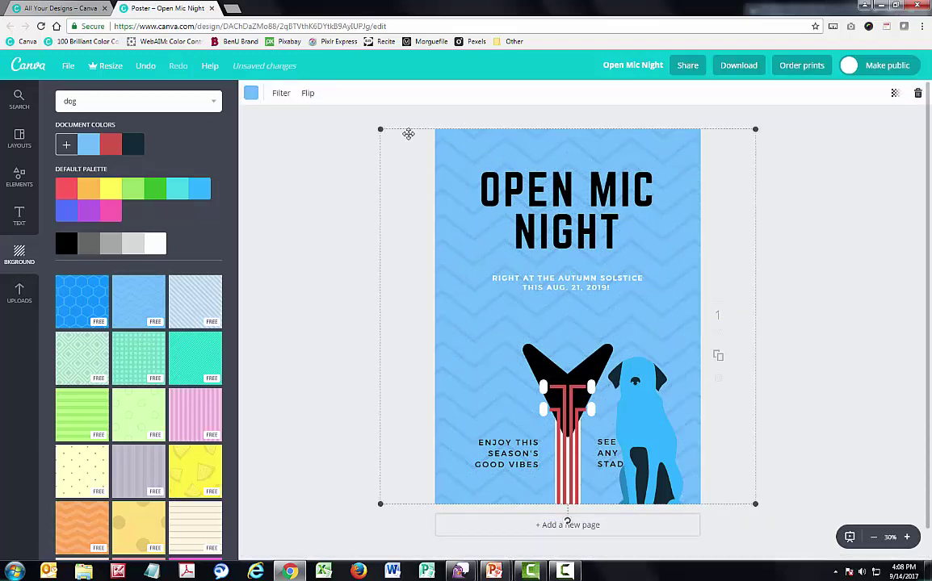
{"action": "left_click", "coordinate": [251, 93]}
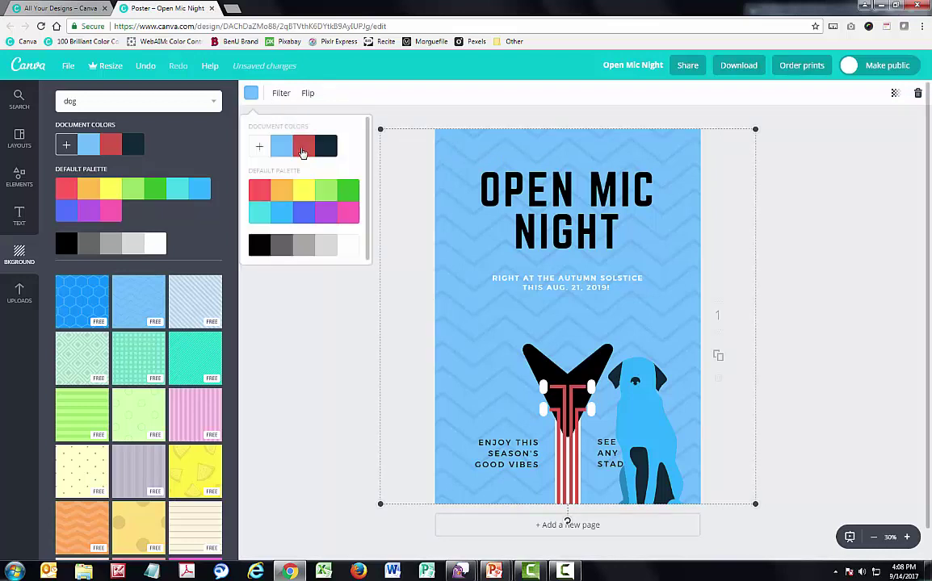
{"action": "left_click", "coordinate": [302, 150]}
{"action": "left_click", "coordinate": [251, 93]}
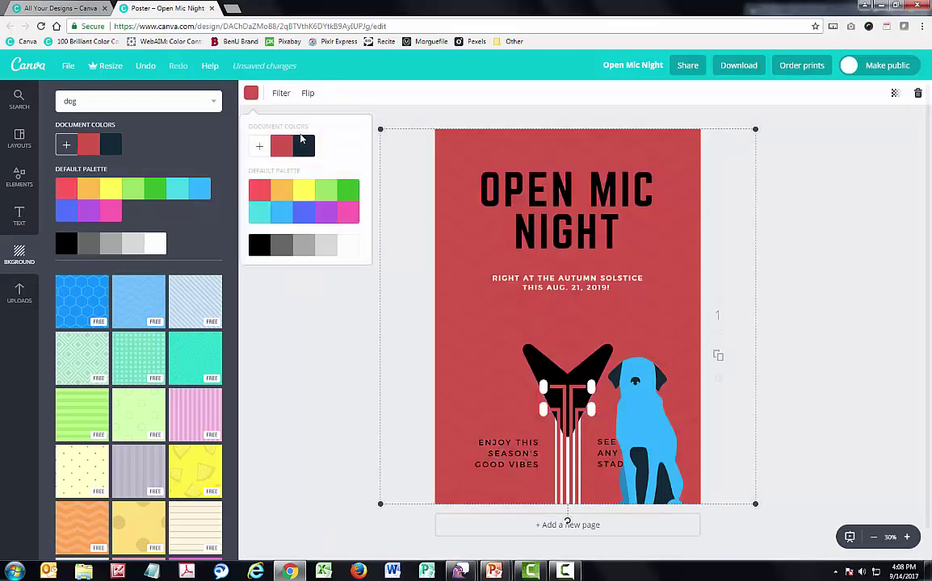
{"action": "left_click", "coordinate": [303, 192]}
{"action": "left_click", "coordinate": [287, 199]}
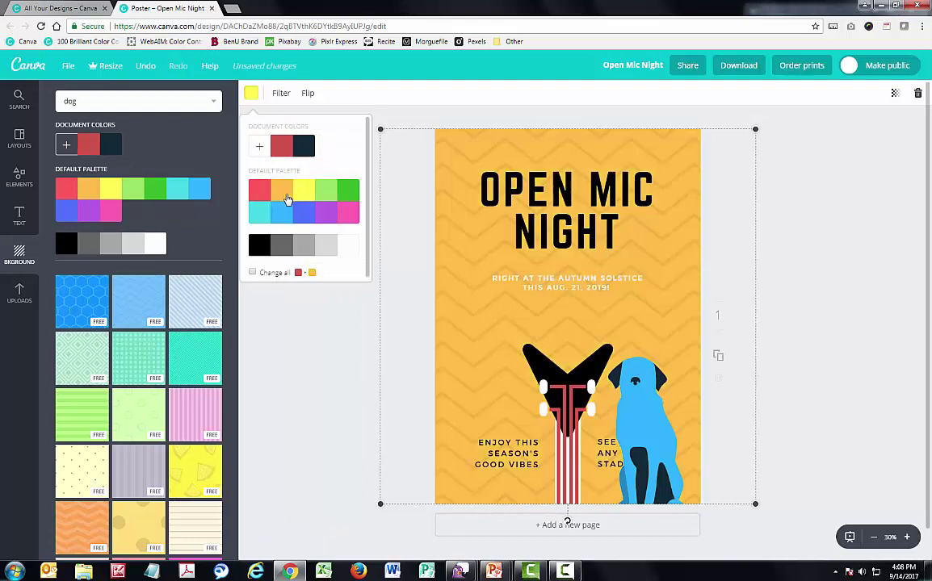
{"action": "left_click", "coordinate": [22, 225]}
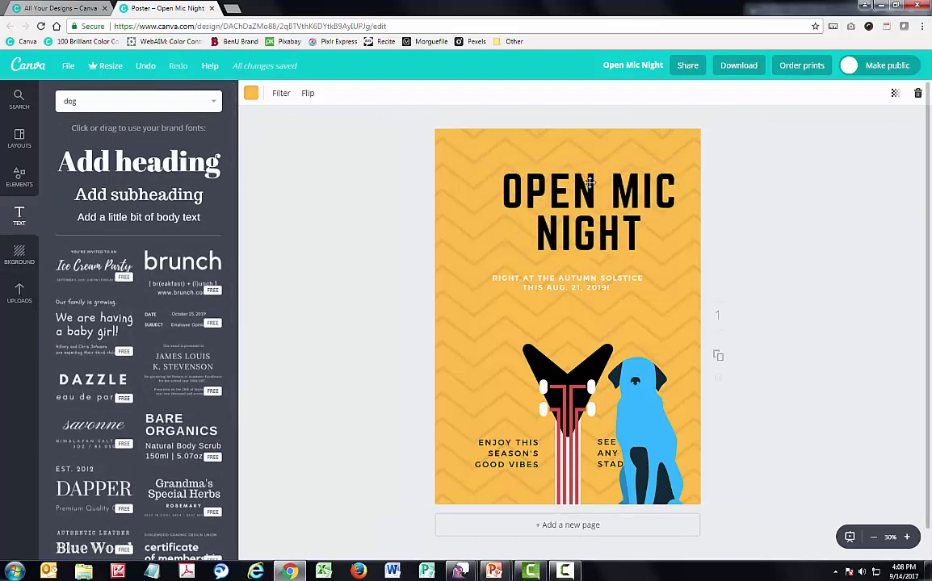
Remove the OPEN MIC NIGHT heading, date subtitle and ENJOY THIS SEASON'S GOOD VIBES text
{"action": "key", "text": "ctrl+z"}
{"action": "key", "text": "ctrl+z"}
{"action": "key", "text": "ctrl+z"}
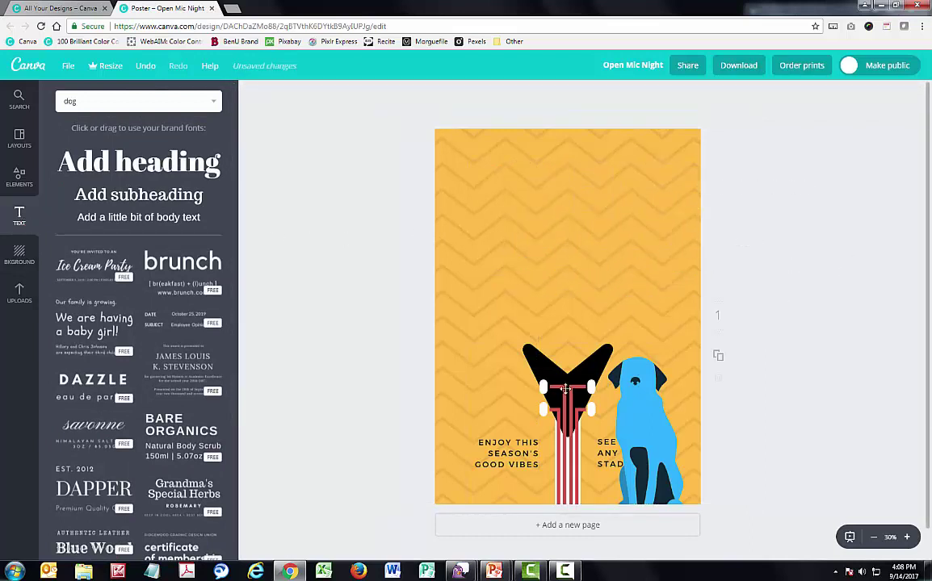
{"action": "key", "text": "ctrl+z"}
{"action": "left_click_drag", "start_coordinate": [400, 350], "coordinate": [506, 484]}
{"action": "left_click_drag", "start_coordinate": [505, 442], "coordinate": [726, 420]}
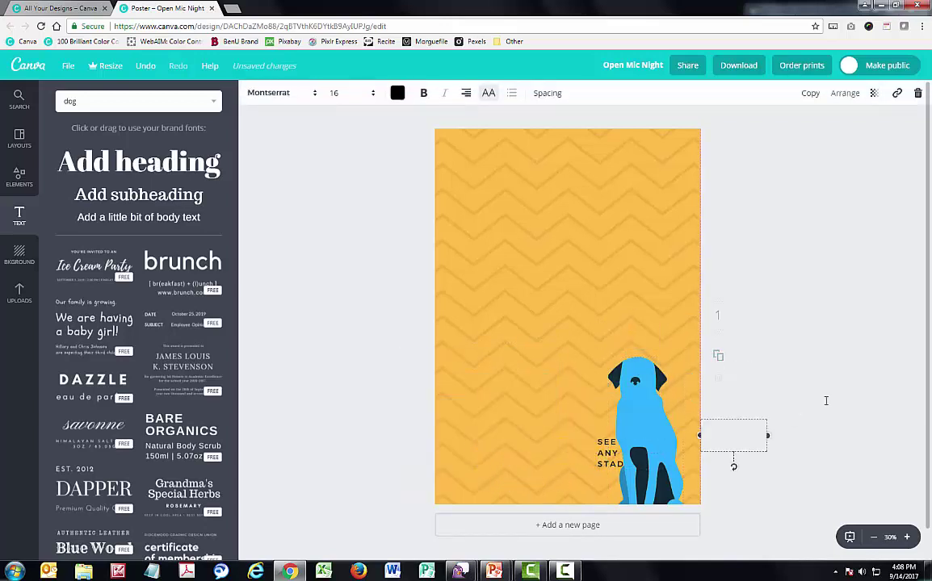
{"action": "left_click_drag", "start_coordinate": [610, 443], "coordinate": [647, 448]}
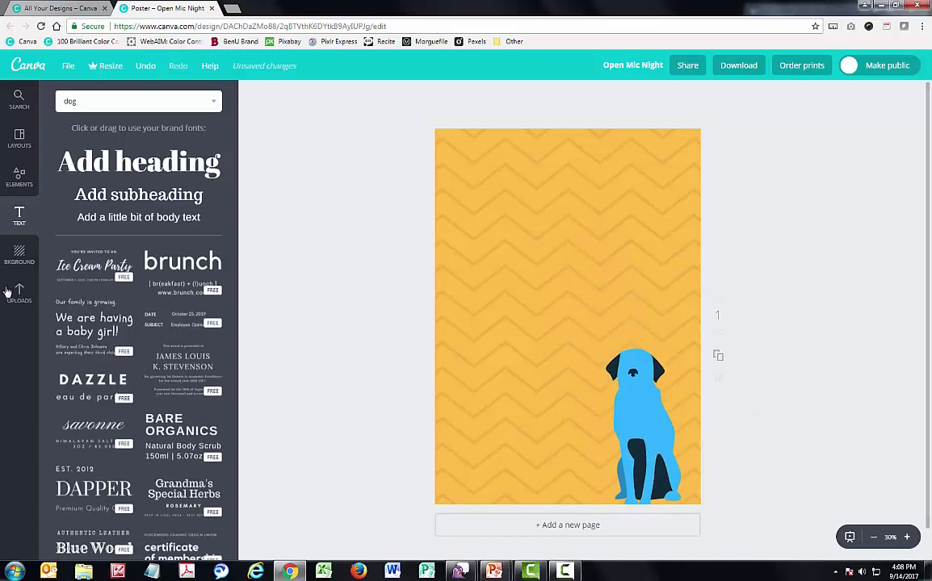
Replace the chevron pattern with the plain solid orange background swatch
{"action": "left_click", "coordinate": [19, 254]}
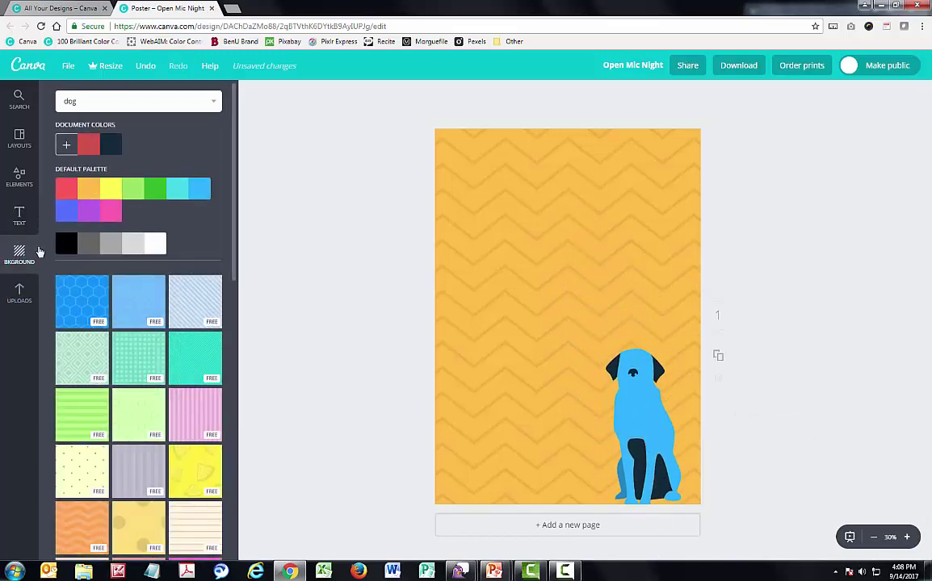
{"action": "left_click", "coordinate": [89, 189]}
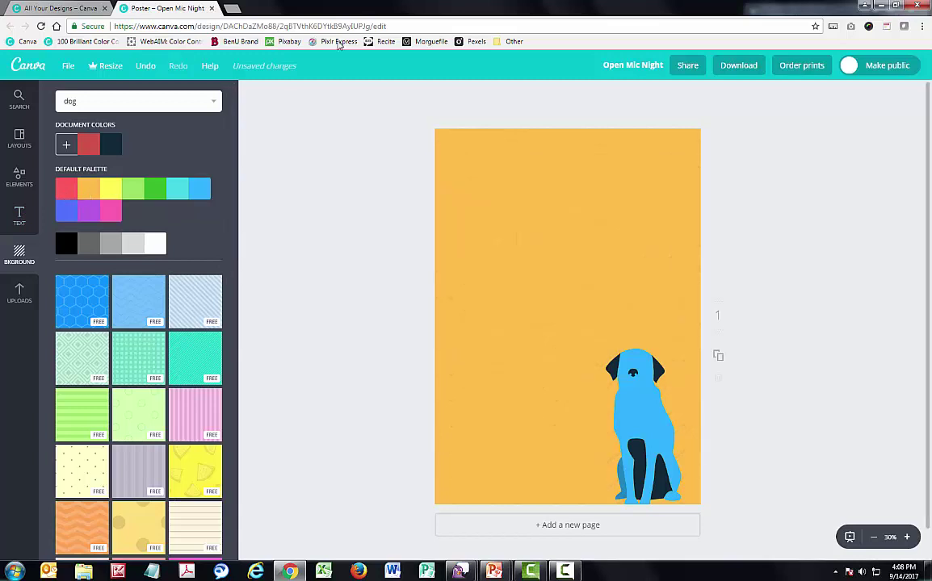
{"action": "left_click", "coordinate": [19, 214]}
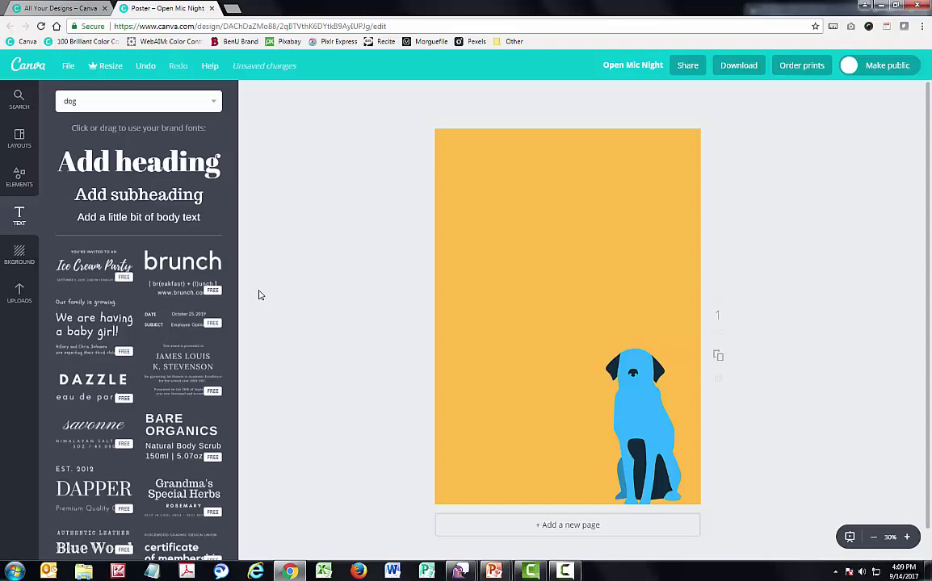
Drag the 'It's a Bowling Birthday Party' text template onto the poster above the blue dog
{"action": "scroll", "coordinate": [125, 270], "scroll_direction": "down", "scroll_amount": 3}
{"action": "scroll", "coordinate": [139, 304], "scroll_direction": "down", "scroll_amount": 10}
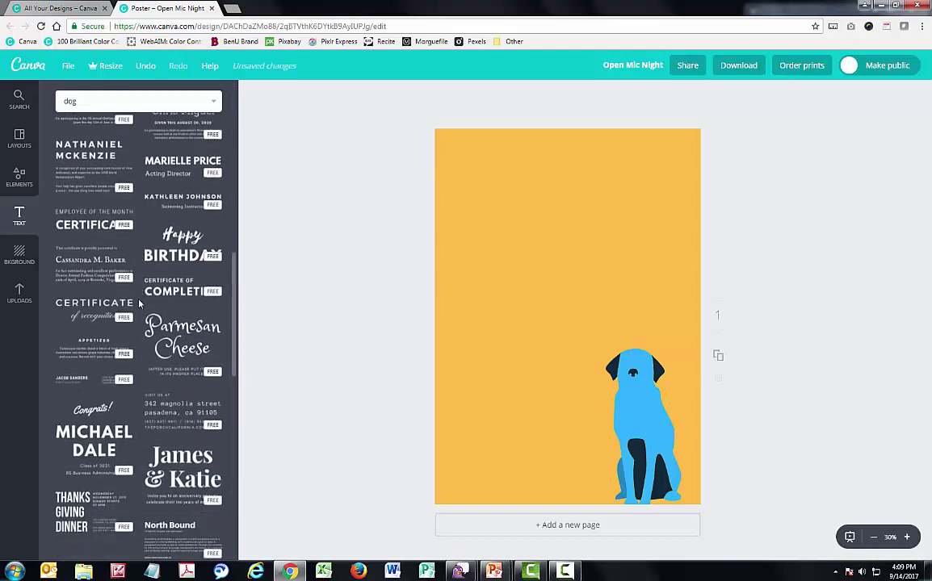
{"action": "scroll", "coordinate": [139, 304], "scroll_direction": "down", "scroll_amount": 2}
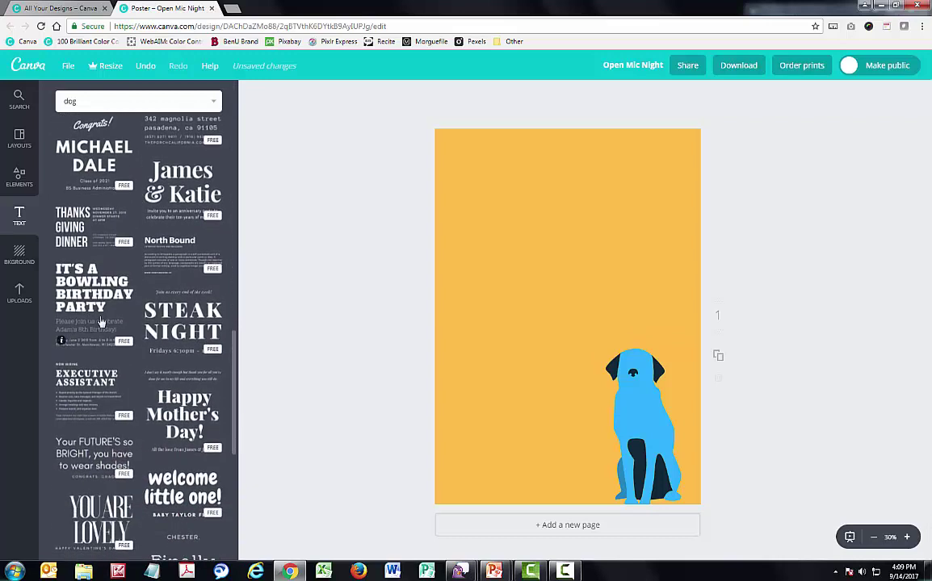
{"action": "left_click_drag", "start_coordinate": [75, 291], "coordinate": [509, 212]}
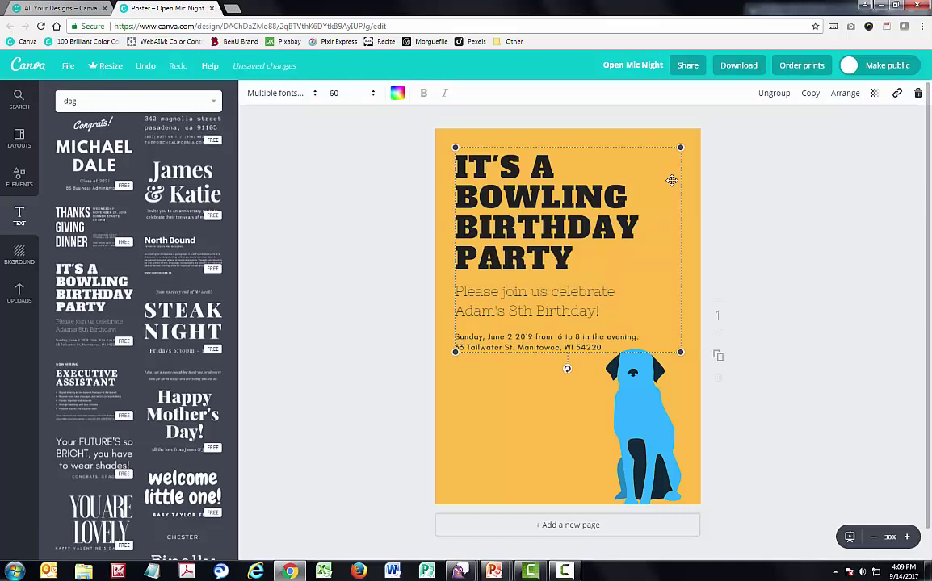
Replace the bowling headline with the text PET SUPPLY DRIVE
{"action": "double_click", "coordinate": [519, 191]}
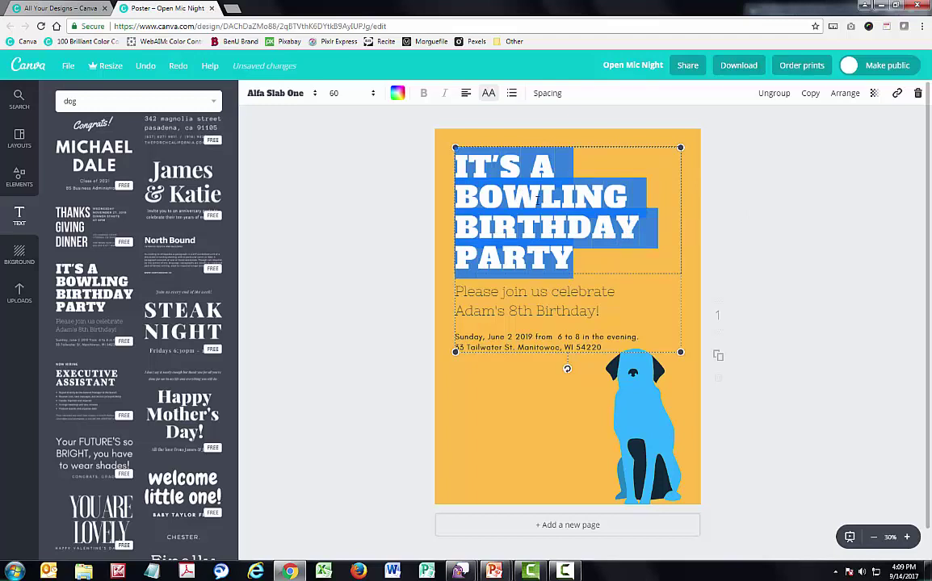
{"action": "type", "text": "PET S"}
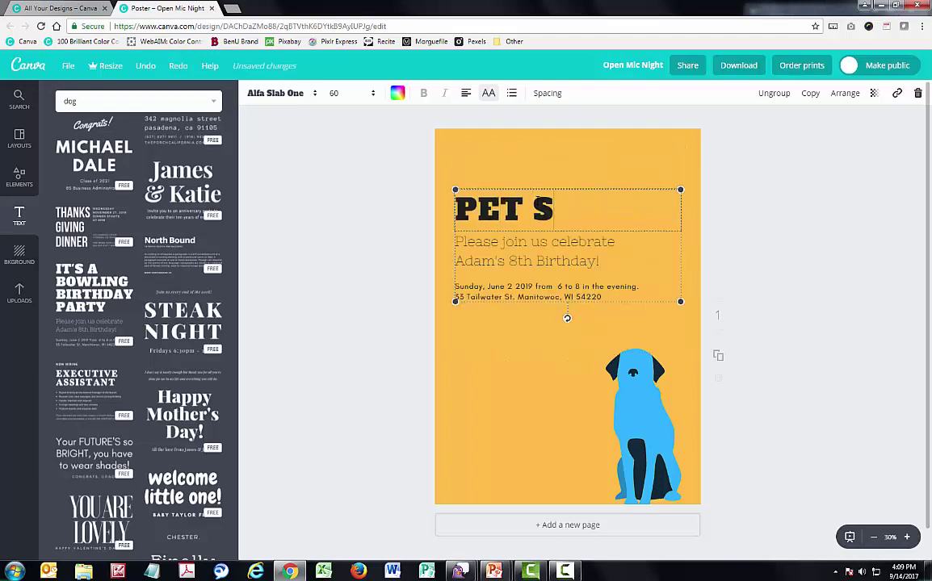
{"action": "type", "text": "UPPLY DRIVE"}
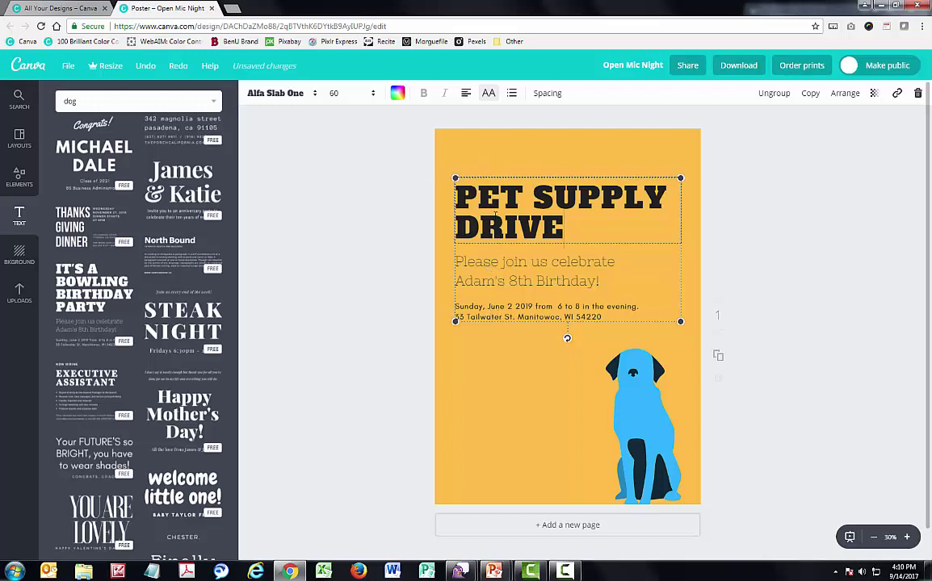
Ungroup the template, move the PET SUPPLY DRIVE heading higher, and set it to size 80
{"action": "left_click", "coordinate": [526, 152]}
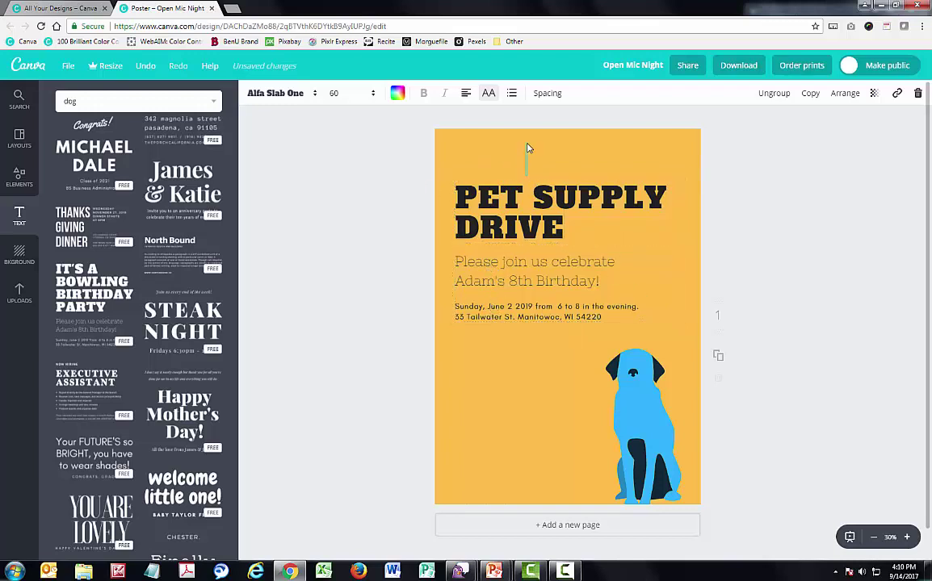
{"action": "left_click_drag", "start_coordinate": [530, 188], "coordinate": [535, 177]}
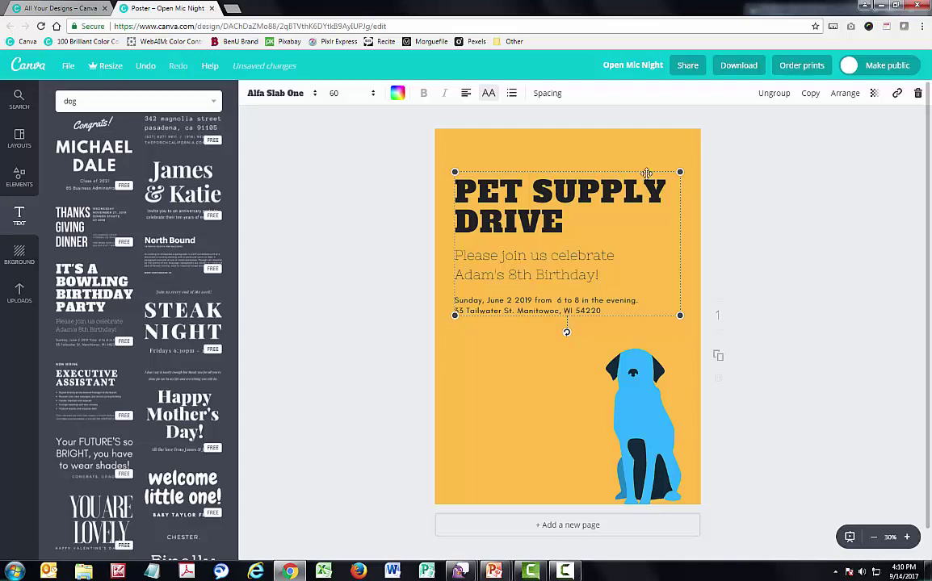
{"action": "left_click", "coordinate": [780, 95]}
{"action": "left_click", "coordinate": [513, 237]}
{"action": "left_click_drag", "start_coordinate": [543, 215], "coordinate": [543, 179]}
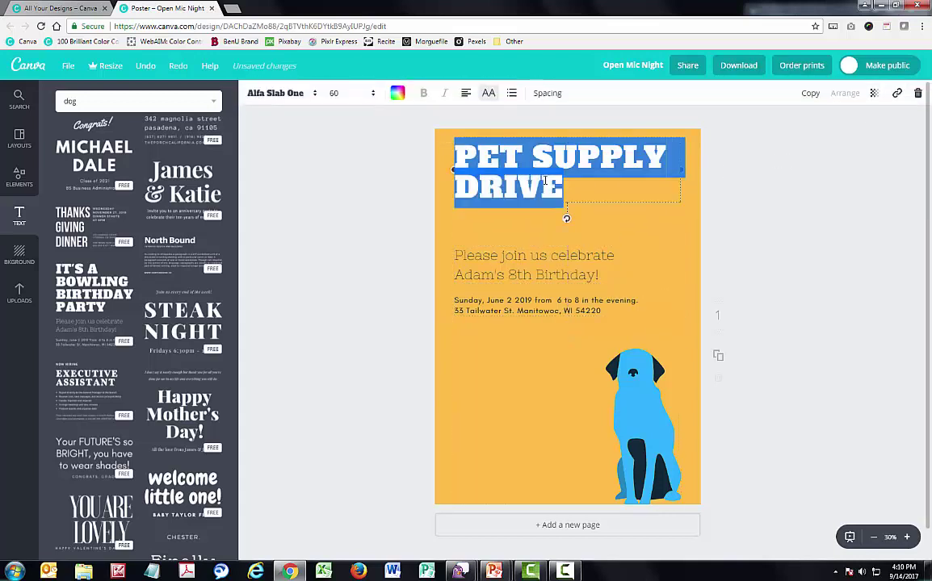
{"action": "left_click", "coordinate": [355, 94]}
{"action": "left_click", "coordinate": [337, 329]}
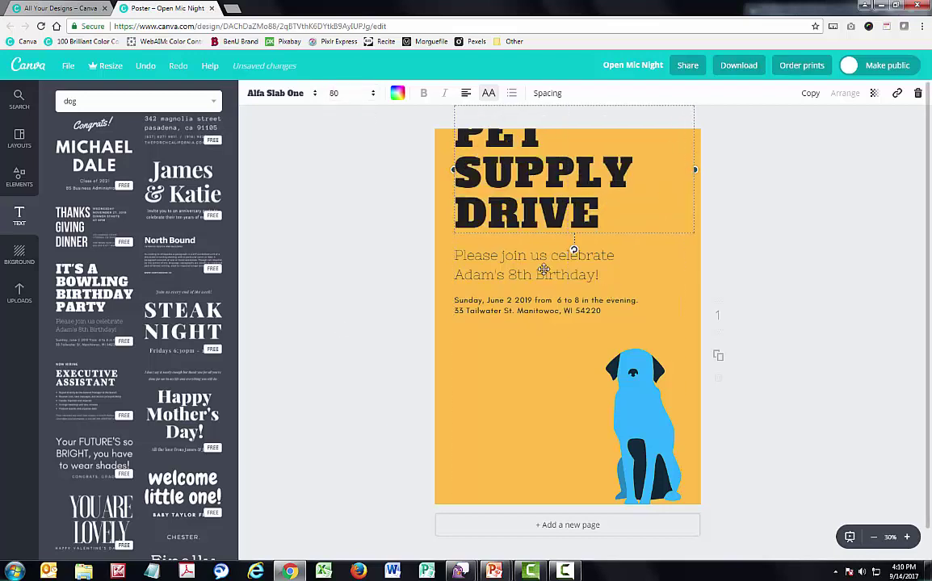
Reposition the subtitle and date blocks lower beneath the heading
{"action": "left_click_drag", "start_coordinate": [490, 242], "coordinate": [535, 333]}
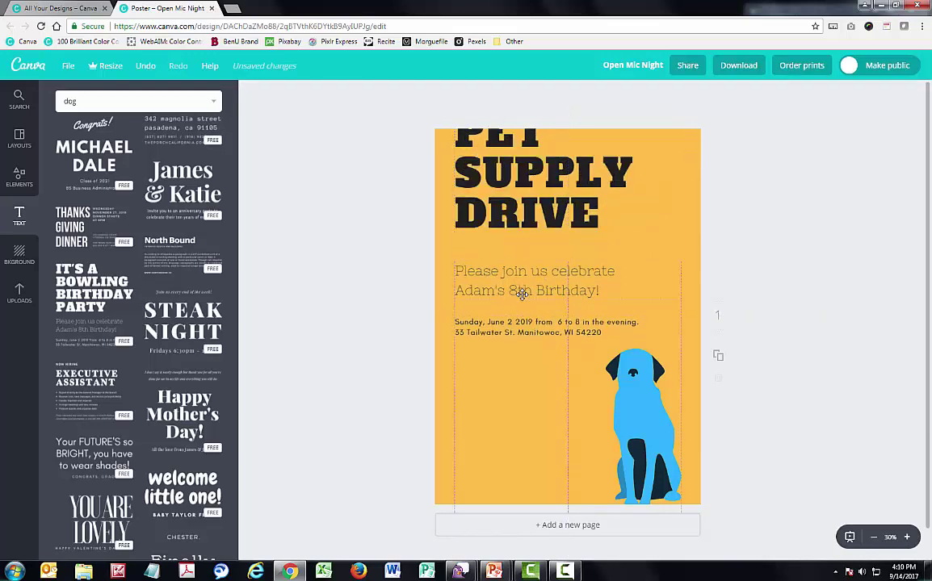
{"action": "left_click_drag", "start_coordinate": [520, 206], "coordinate": [521, 232]}
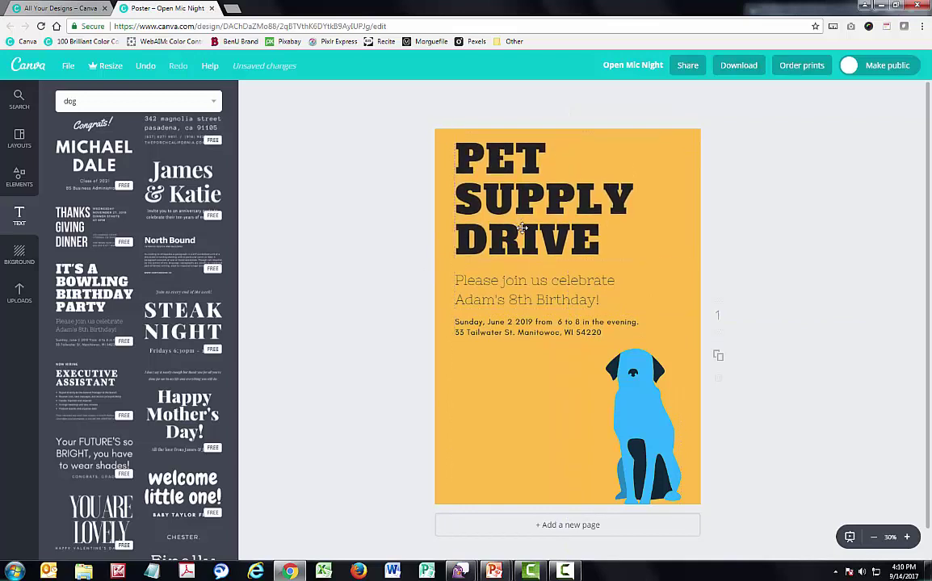
{"action": "left_click_drag", "start_coordinate": [507, 286], "coordinate": [498, 284]}
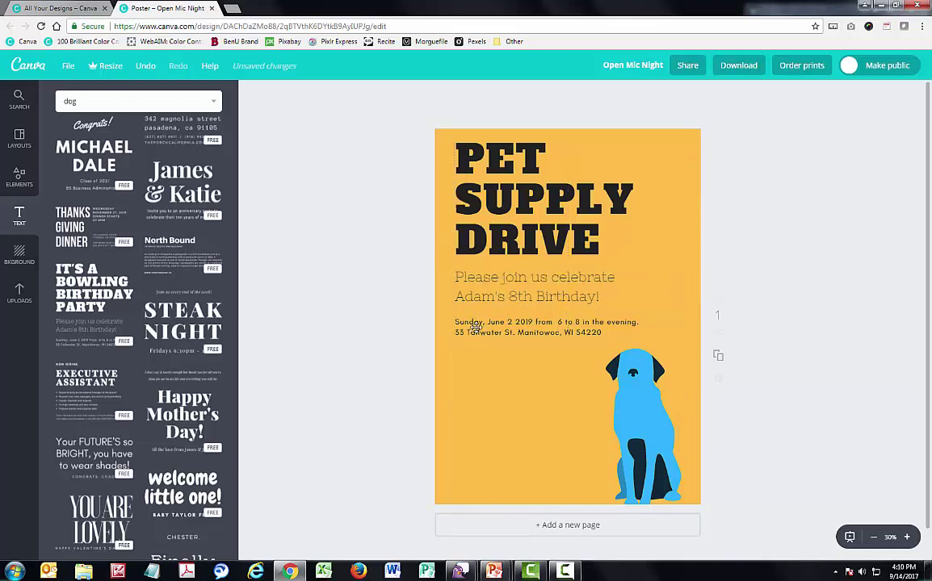
{"action": "left_click", "coordinate": [644, 330]}
{"action": "left_click", "coordinate": [419, 306]}
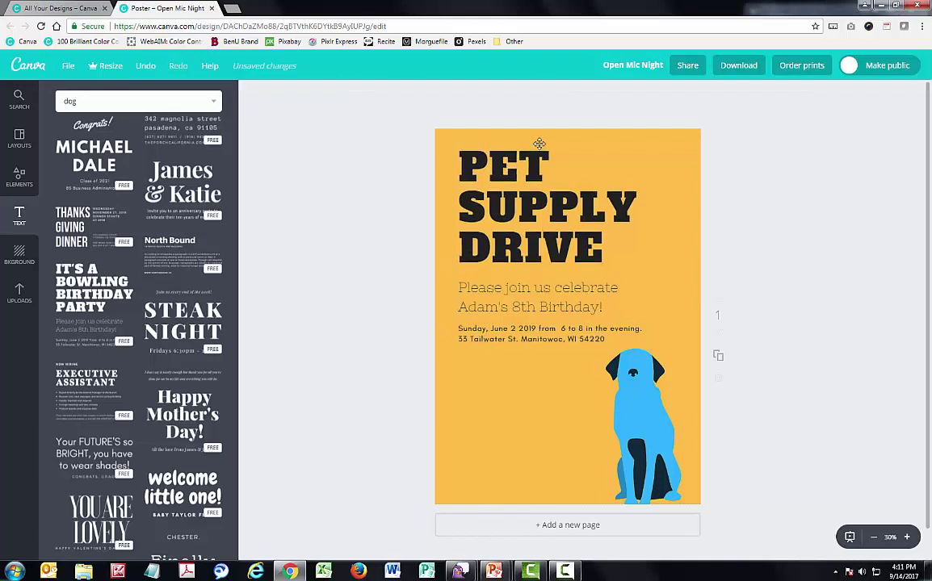
Set the PET SUPPLY DRIVE heading to Amatic Small Caps at size 104, nudged slightly down
{"action": "left_click", "coordinate": [541, 179]}
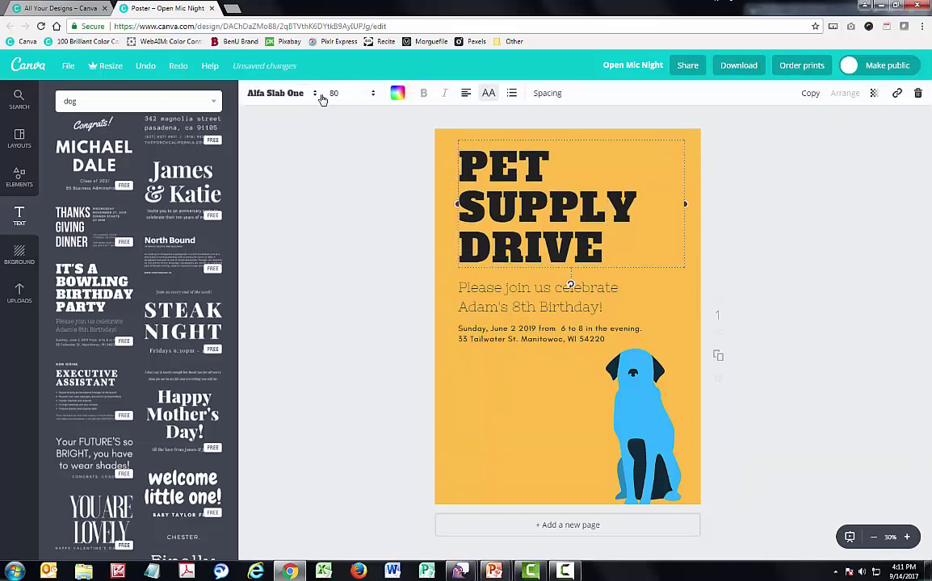
{"action": "left_click", "coordinate": [314, 93]}
{"action": "scroll", "coordinate": [379, 153], "scroll_direction": "down", "scroll_amount": 5}
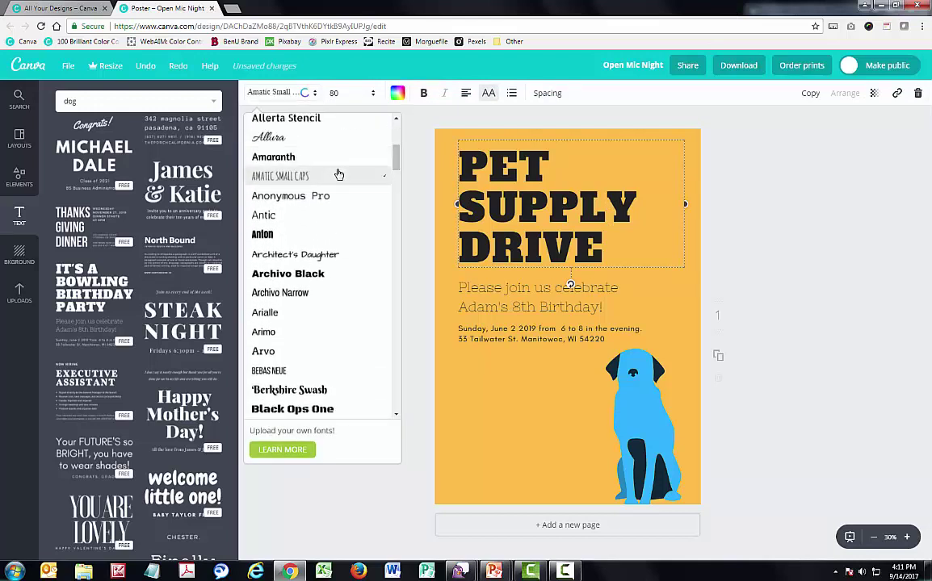
{"action": "left_click", "coordinate": [340, 175]}
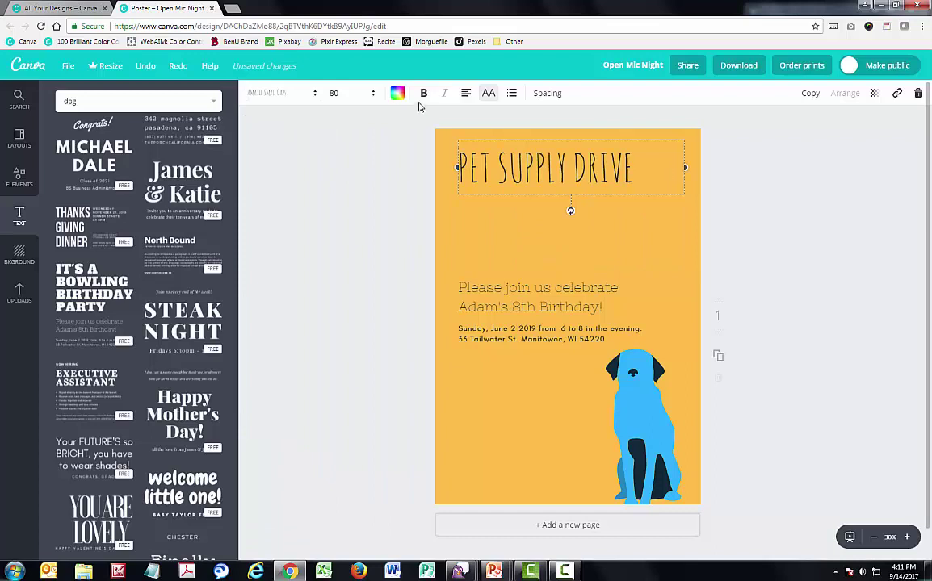
{"action": "left_click", "coordinate": [332, 93]}
{"action": "left_click", "coordinate": [346, 379]}
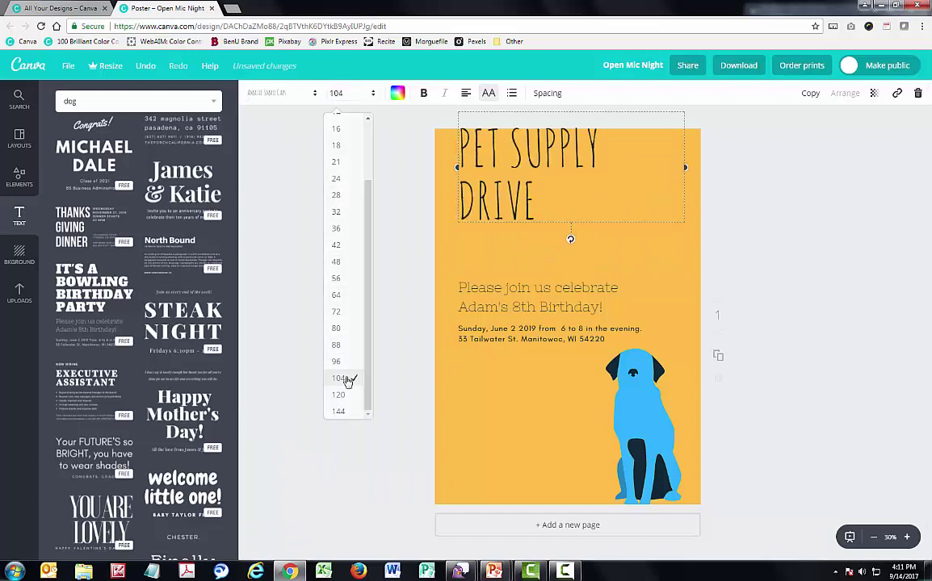
{"action": "key", "text": "shift+Down"}
{"action": "key", "text": "shift+Down"}
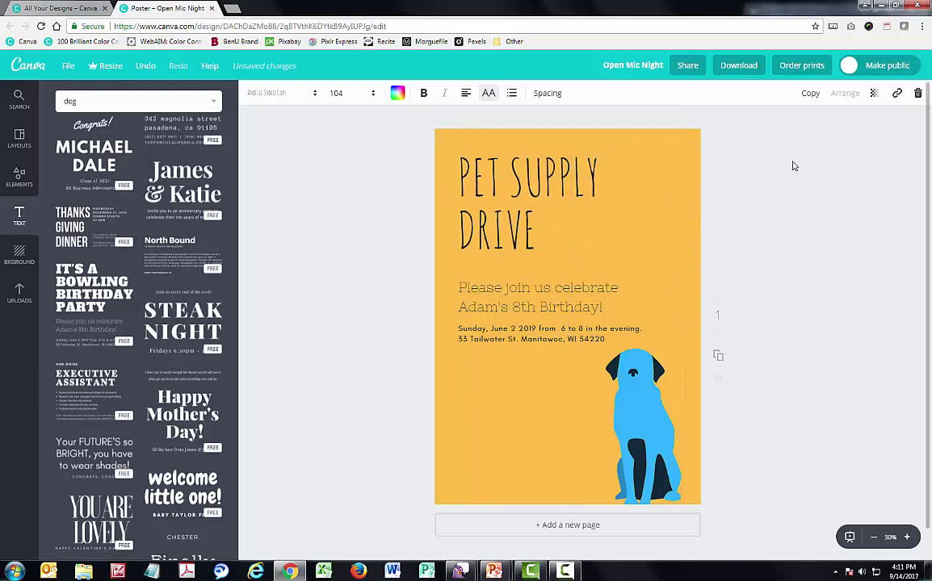
{"action": "left_click", "coordinate": [792, 166]}
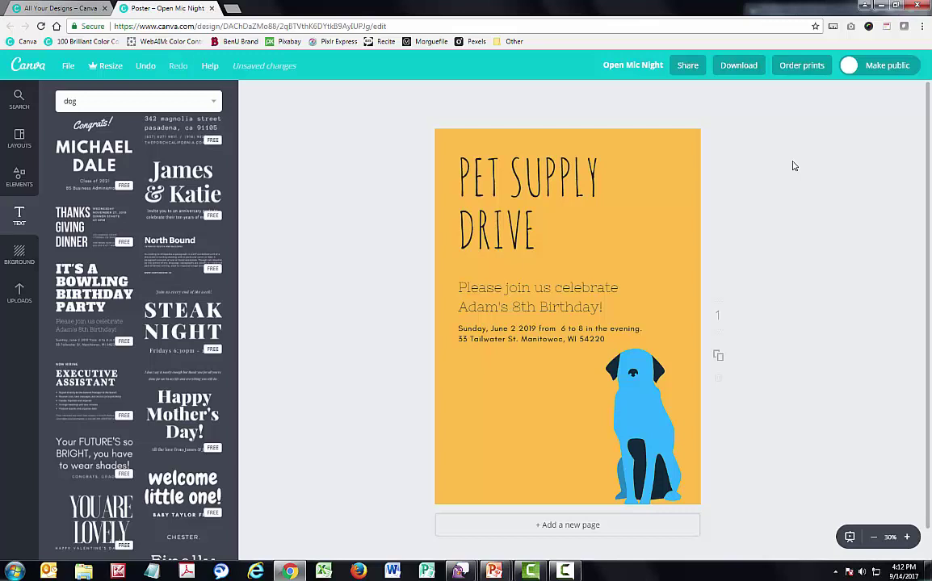
Open the '100 Brilliant Color Combinations' bookmark in a new tab and scroll through its palettes
{"action": "left_click", "coordinate": [231, 9]}
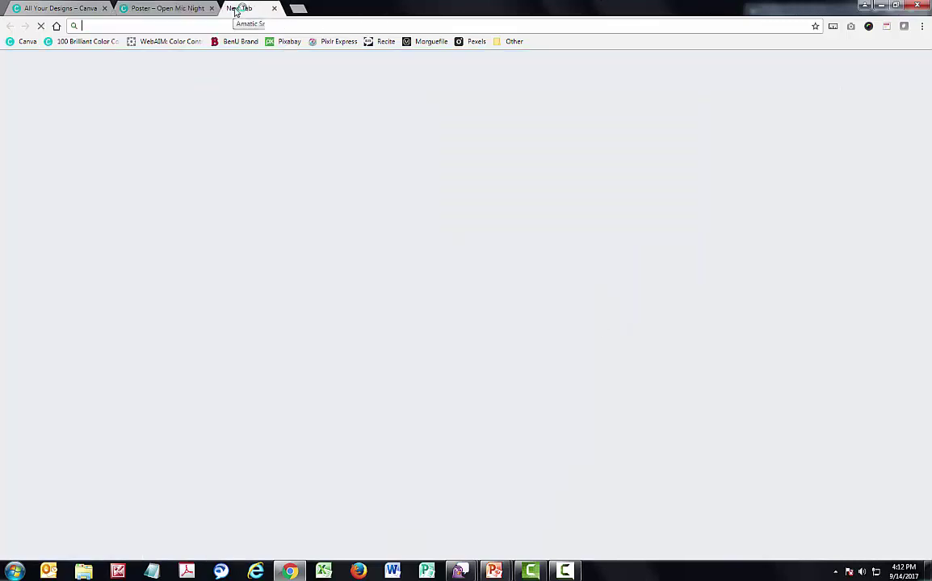
{"action": "left_click", "coordinate": [94, 46]}
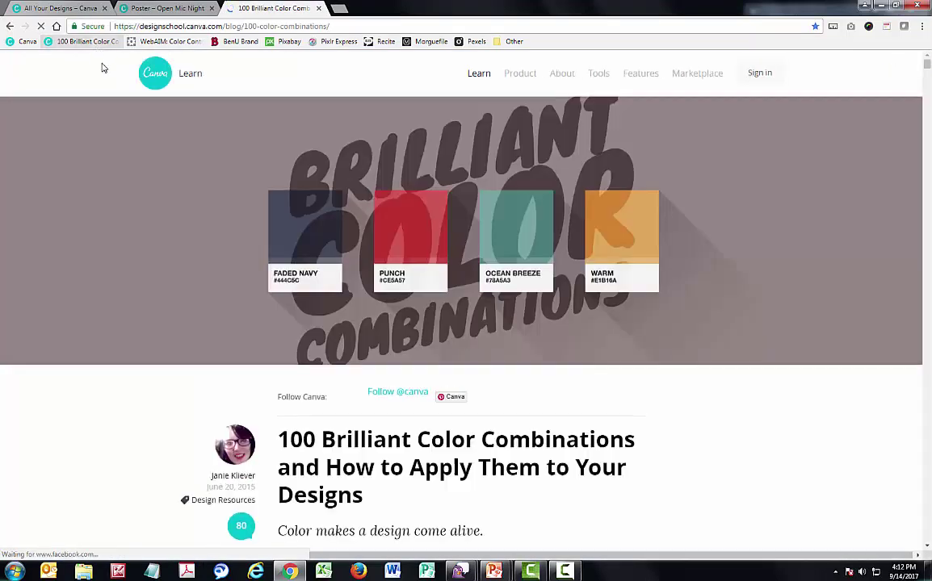
{"action": "scroll", "coordinate": [104, 75], "scroll_direction": "down", "scroll_amount": 1}
{"action": "scroll", "coordinate": [104, 75], "scroll_direction": "down", "scroll_amount": 2}
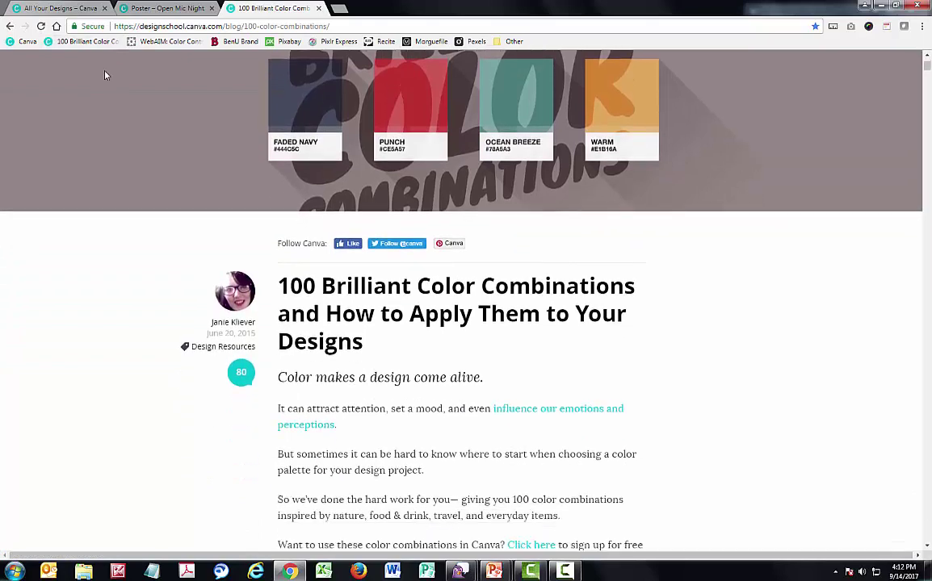
{"action": "scroll", "coordinate": [105, 76], "scroll_direction": "down", "scroll_amount": 1}
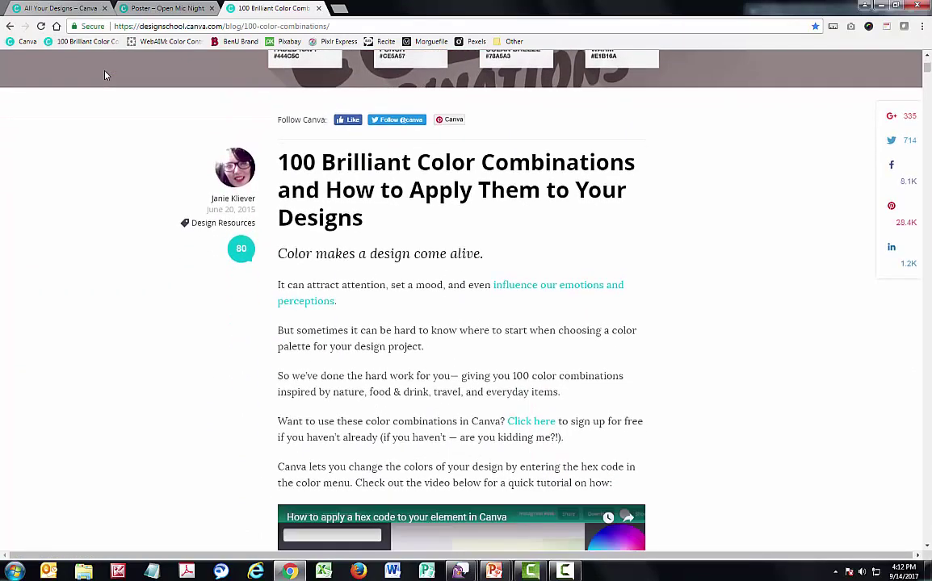
{"action": "scroll", "coordinate": [138, 137], "scroll_direction": "down", "scroll_amount": 1}
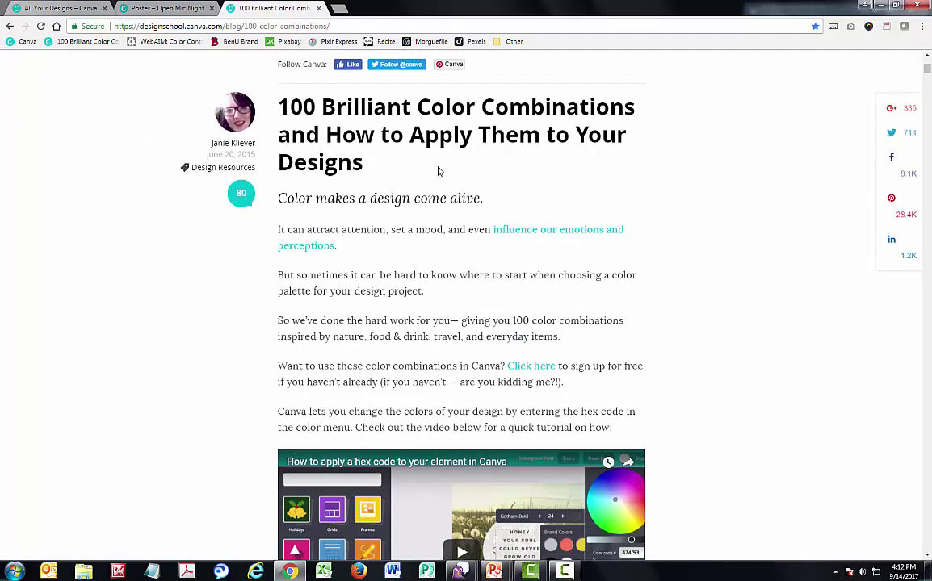
{"action": "scroll", "coordinate": [639, 204], "scroll_direction": "down", "scroll_amount": 5}
{"action": "scroll", "coordinate": [638, 204], "scroll_direction": "down", "scroll_amount": 7}
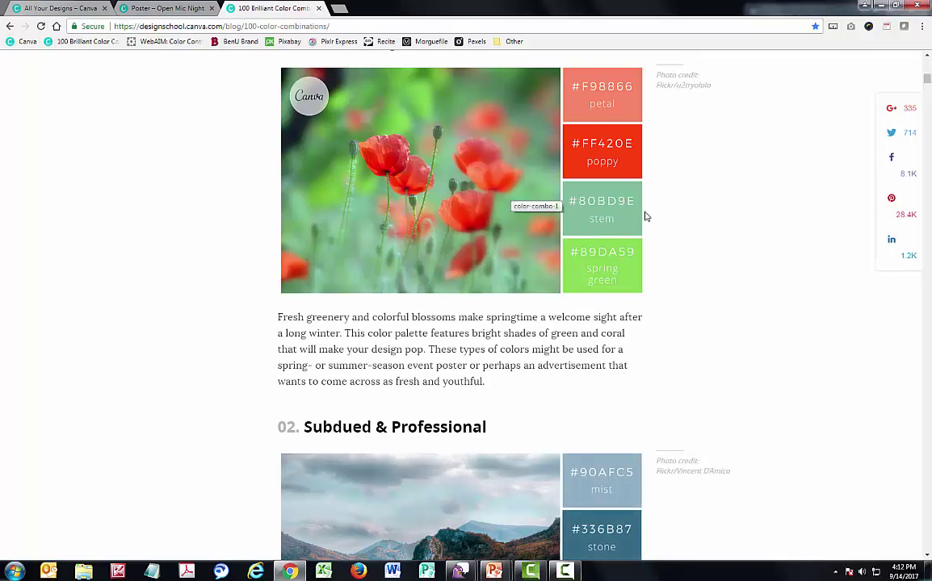
{"action": "scroll", "coordinate": [676, 214], "scroll_direction": "down", "scroll_amount": 12}
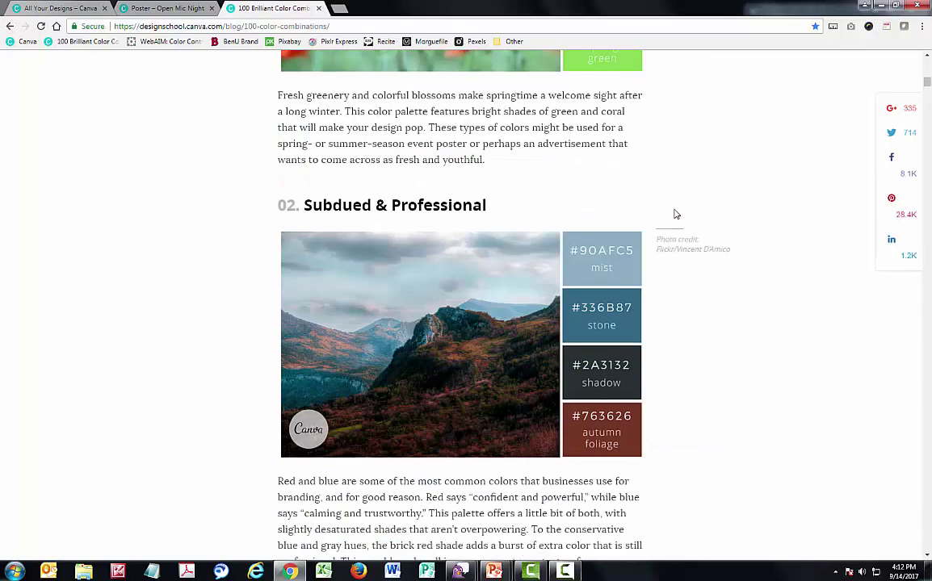
{"action": "scroll", "coordinate": [676, 214], "scroll_direction": "down", "scroll_amount": 8}
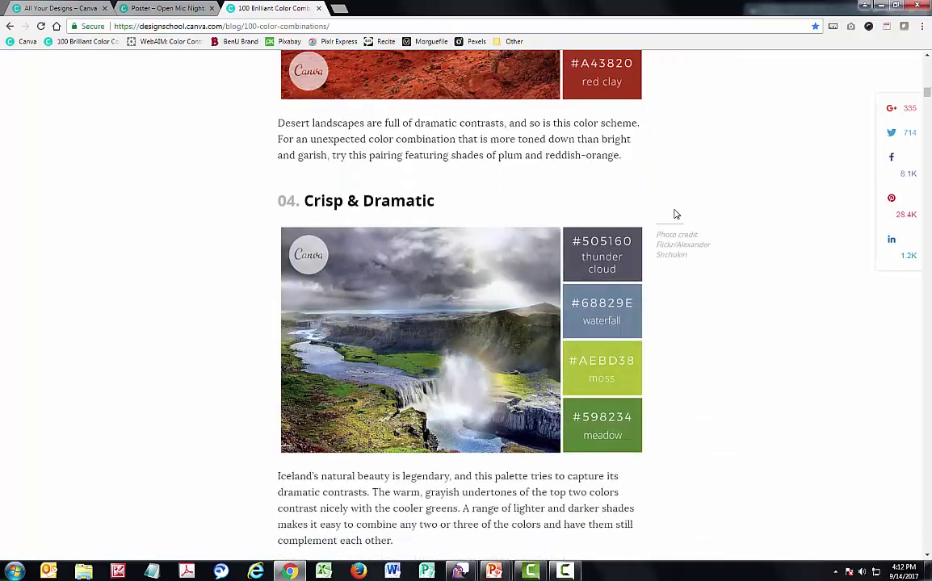
{"action": "scroll", "coordinate": [676, 214], "scroll_direction": "down", "scroll_amount": 7}
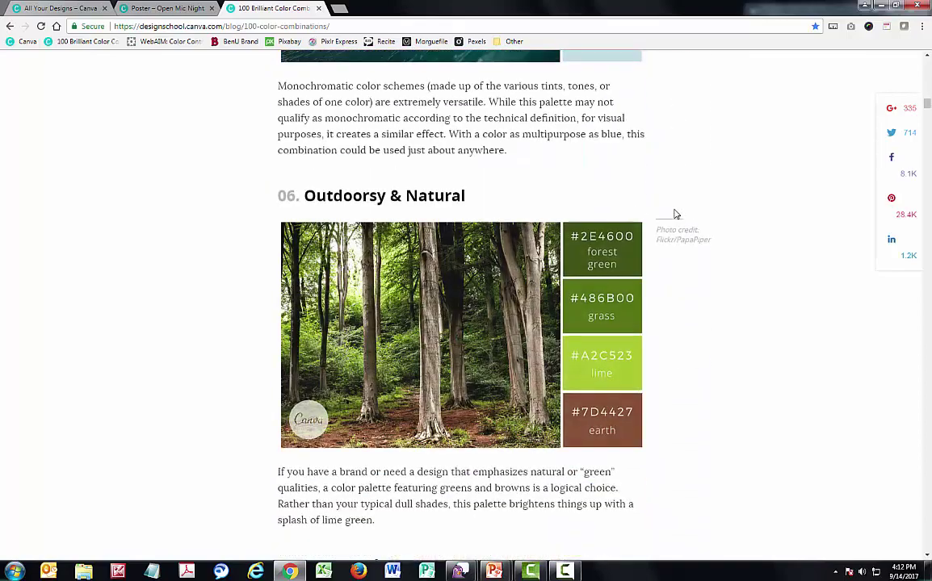
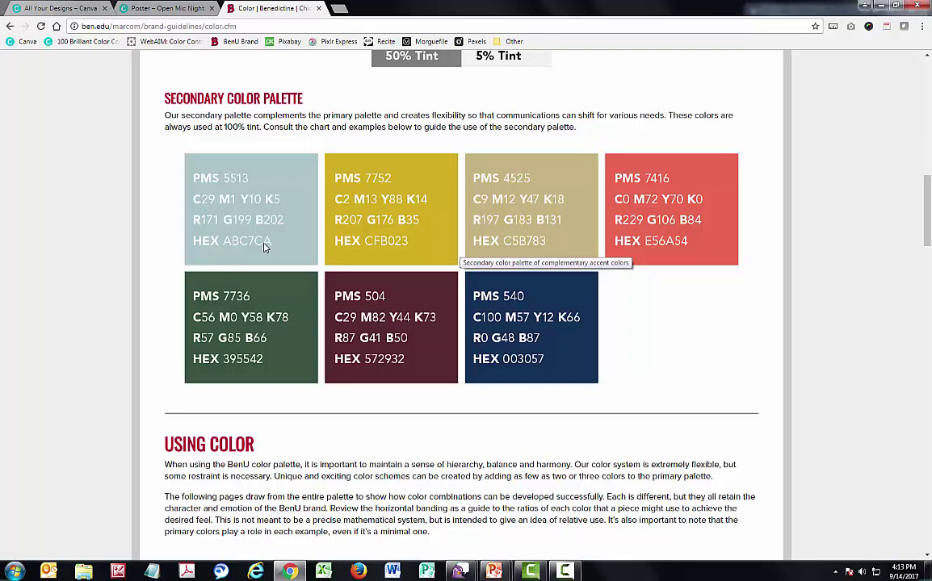
Change the poster background from orange to the custom grey-blue colour abc7ca
{"action": "left_click", "coordinate": [160, 10]}
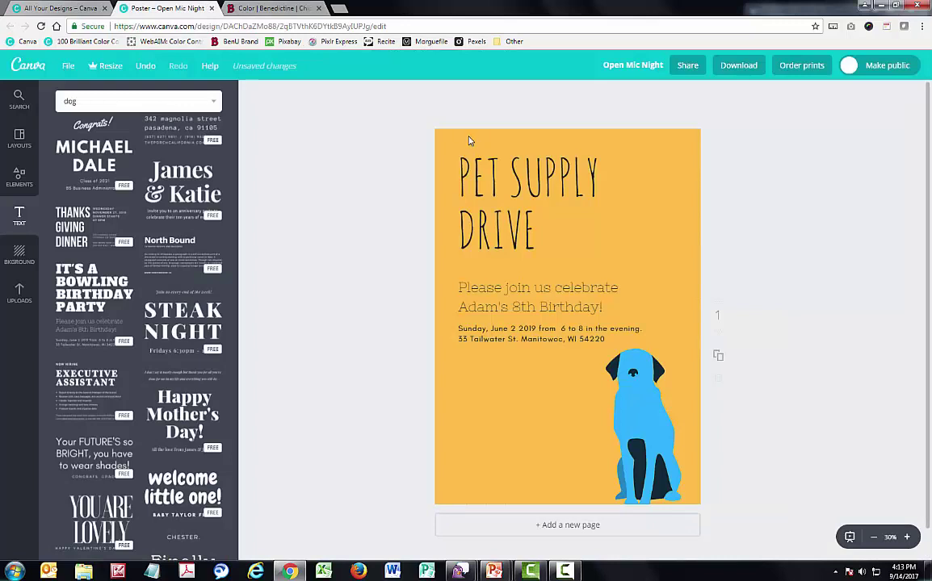
{"action": "left_click", "coordinate": [468, 141]}
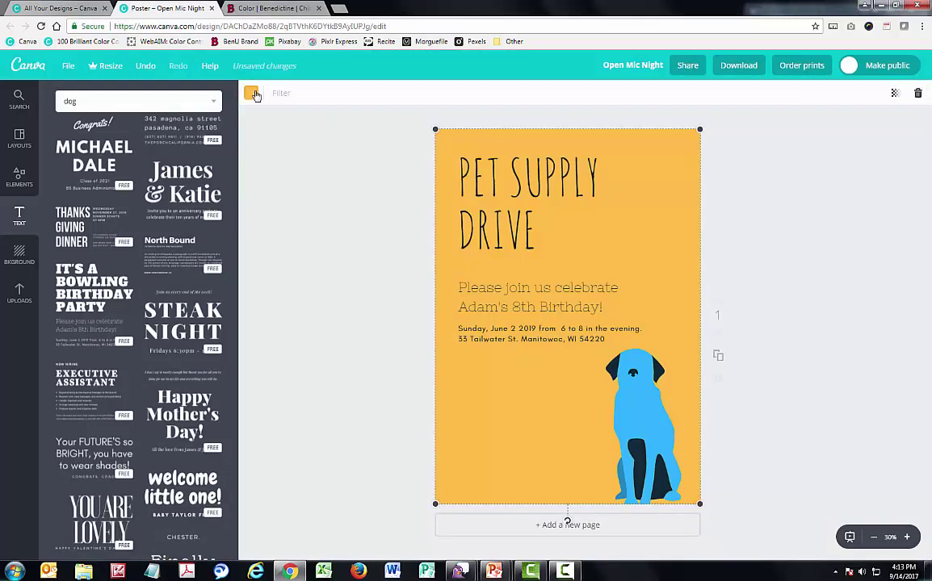
{"action": "left_click", "coordinate": [252, 95]}
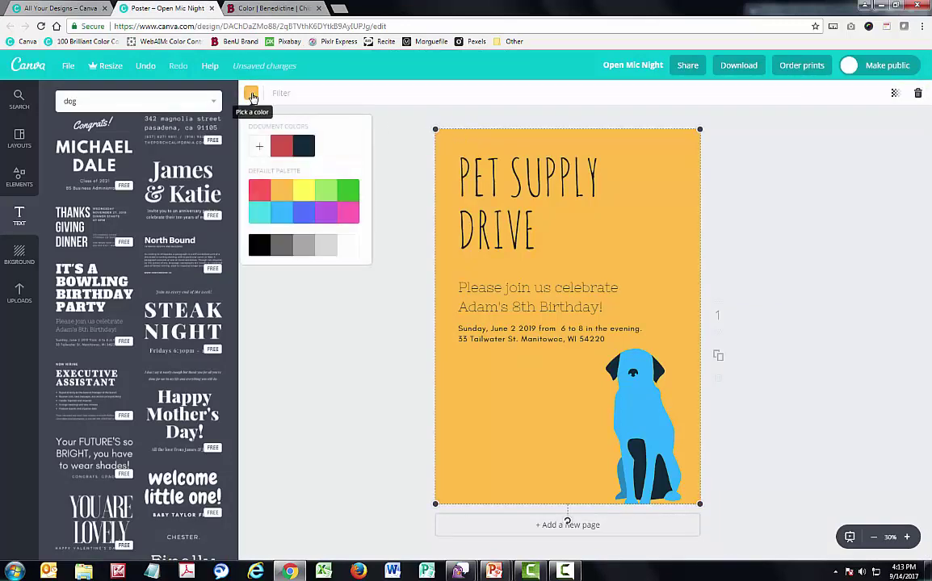
{"action": "left_click", "coordinate": [260, 149]}
{"action": "left_click_drag", "start_coordinate": [362, 298], "coordinate": [316, 297]}
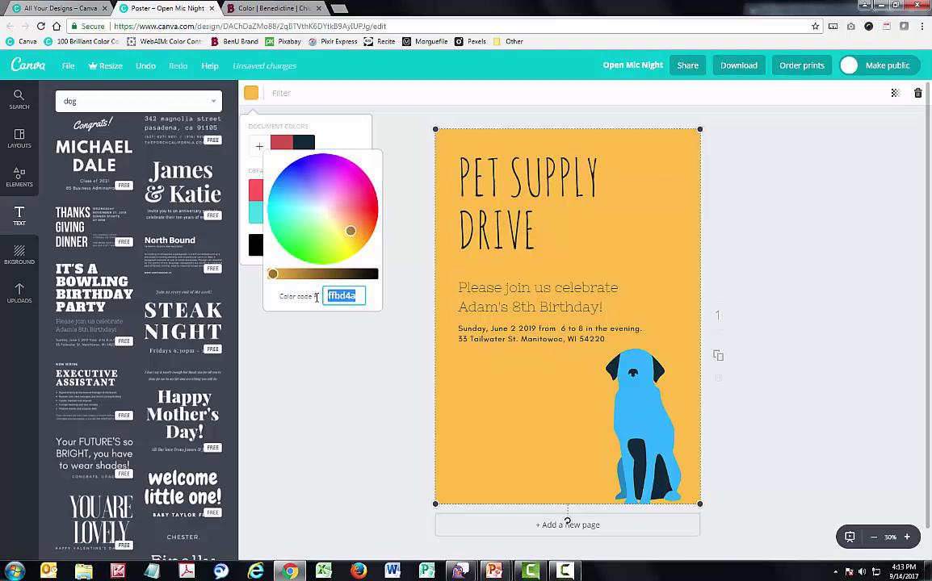
{"action": "type", "text": "abc7ca"}
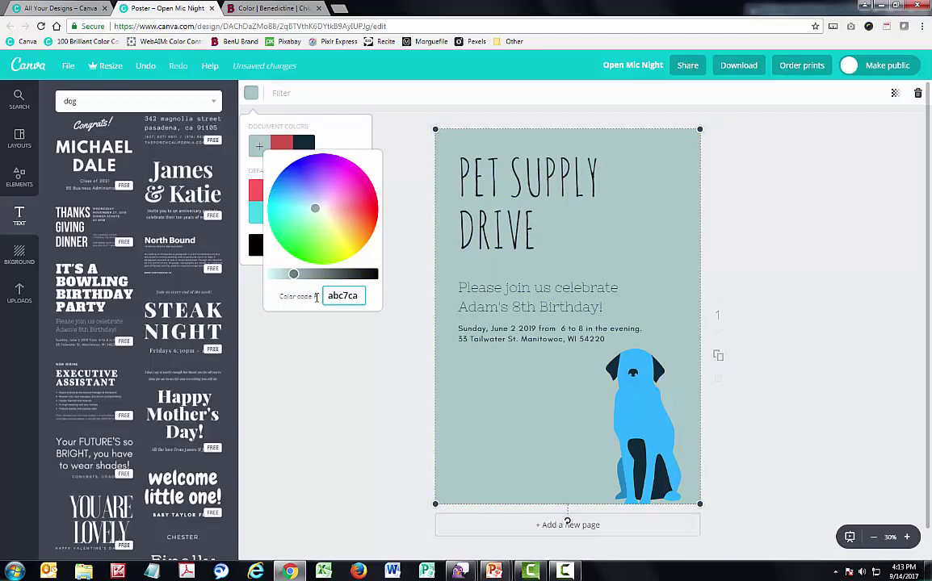
{"action": "left_click", "coordinate": [386, 123]}
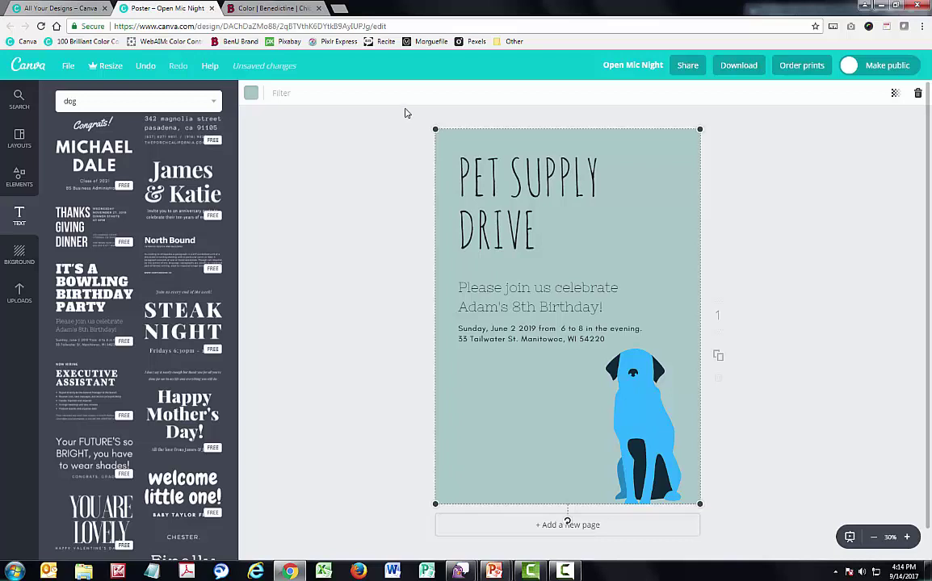
Add abc7ca as a new colour under Brand colors in the brand kit, then return to the poster
{"action": "left_click", "coordinate": [71, 10]}
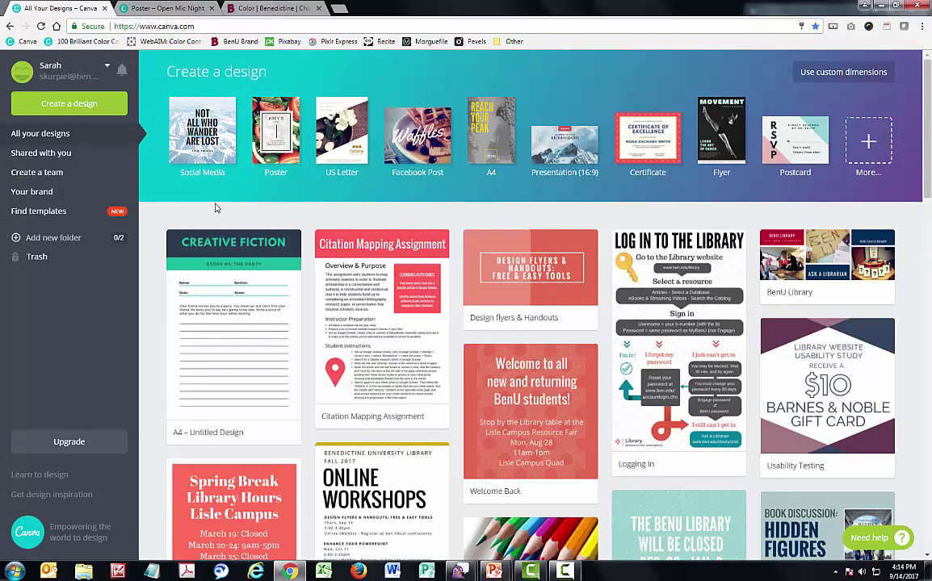
{"action": "left_click", "coordinate": [60, 192]}
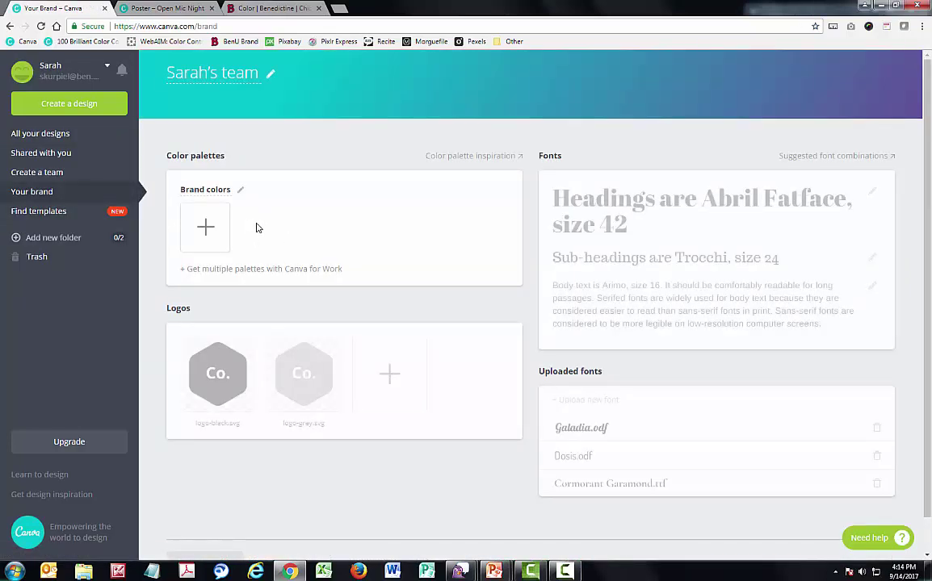
{"action": "left_click", "coordinate": [214, 230]}
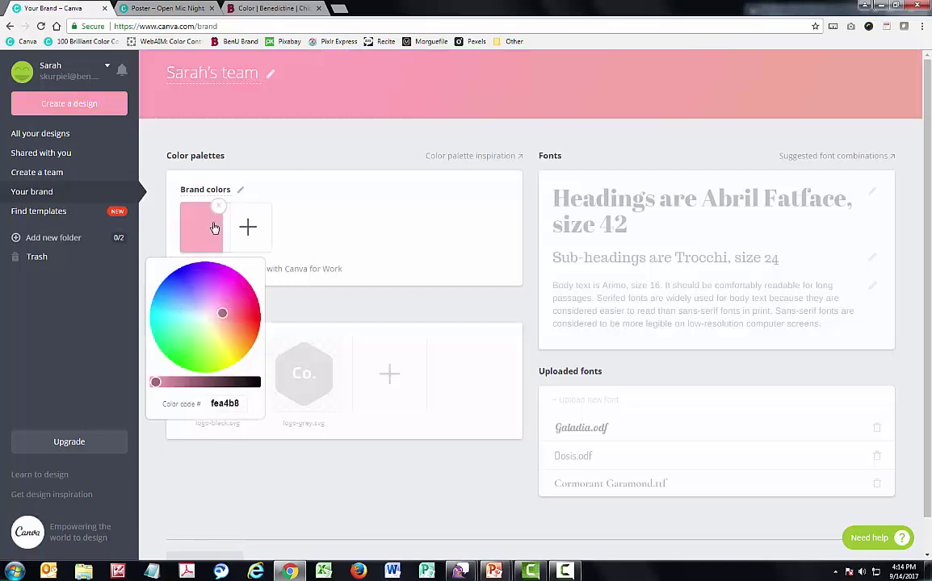
{"action": "left_click", "coordinate": [192, 405]}
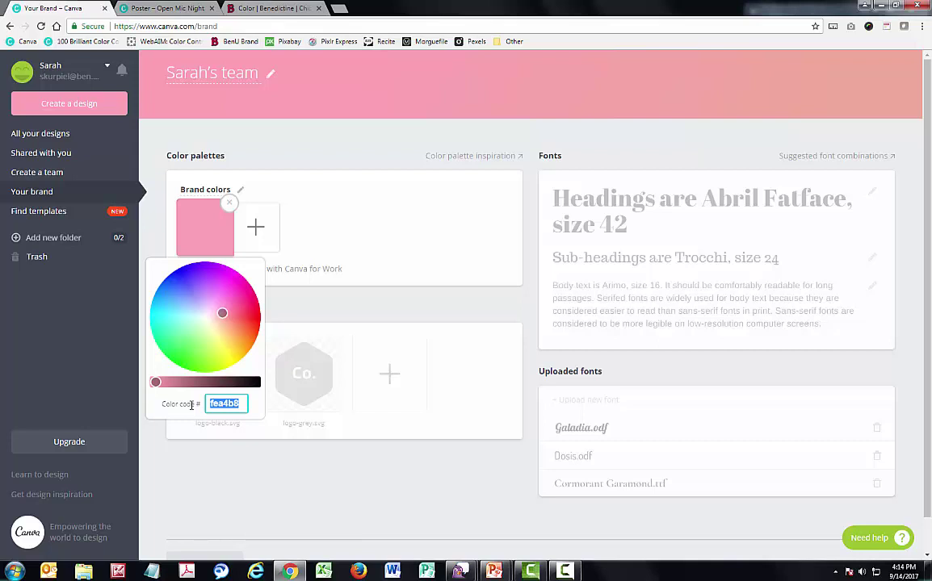
{"action": "type", "text": "abc7ca"}
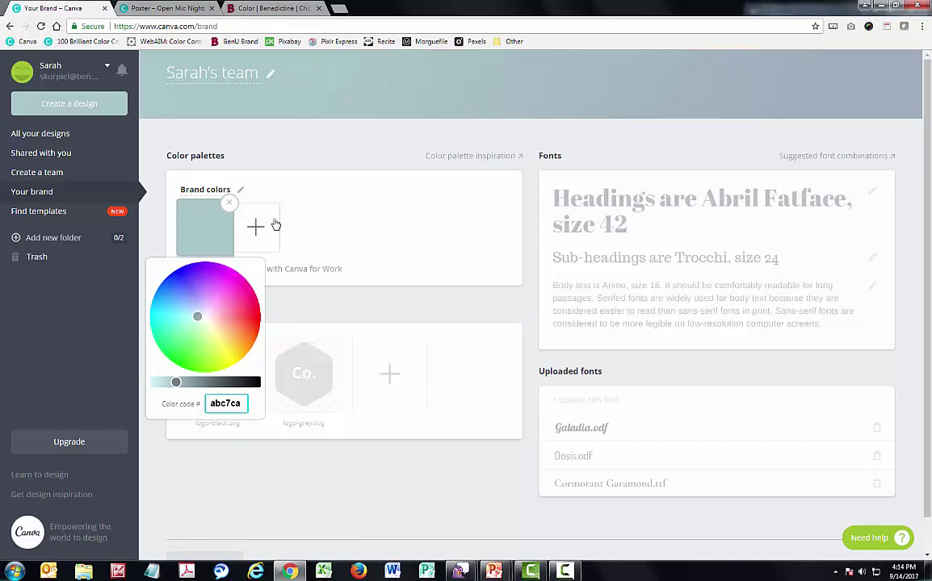
{"action": "left_click", "coordinate": [274, 181]}
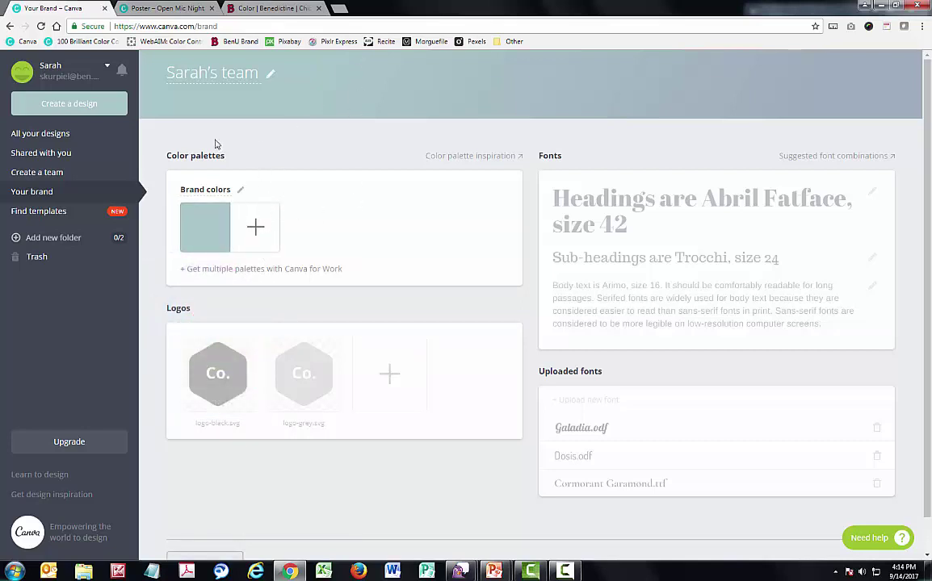
{"action": "left_click", "coordinate": [151, 8]}
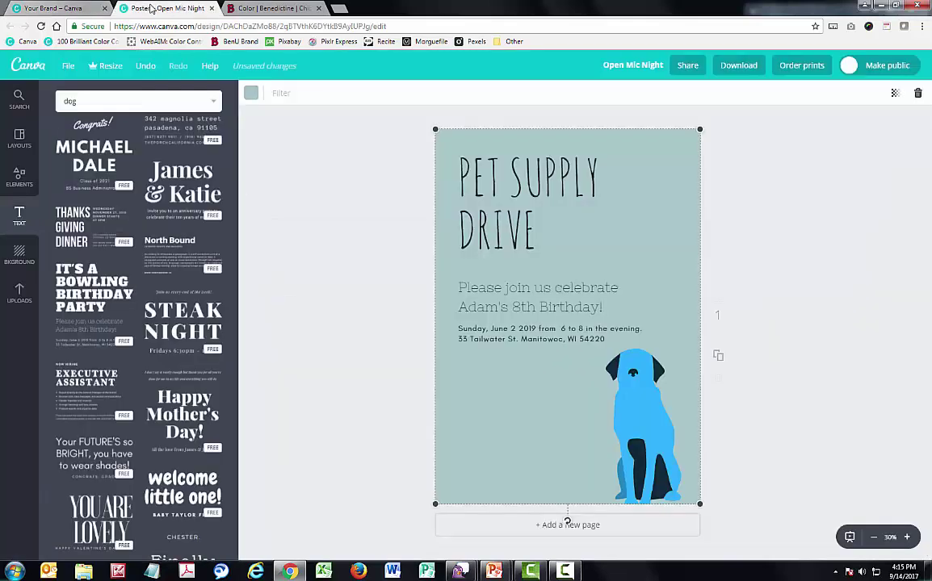
Reload the poster editor so the updated brand colours load
{"action": "left_click", "coordinate": [494, 27]}
{"action": "key", "text": "Return"}
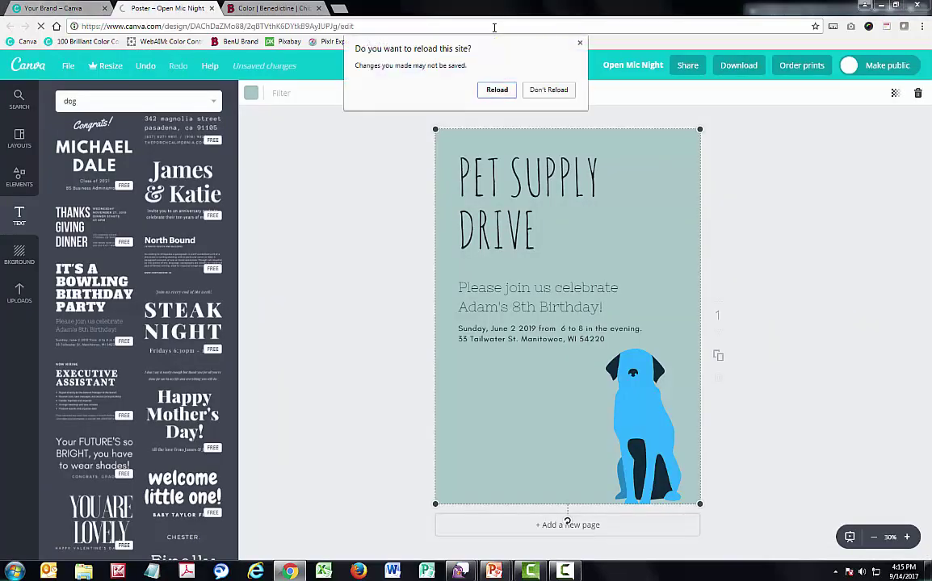
{"action": "left_click", "coordinate": [498, 90]}
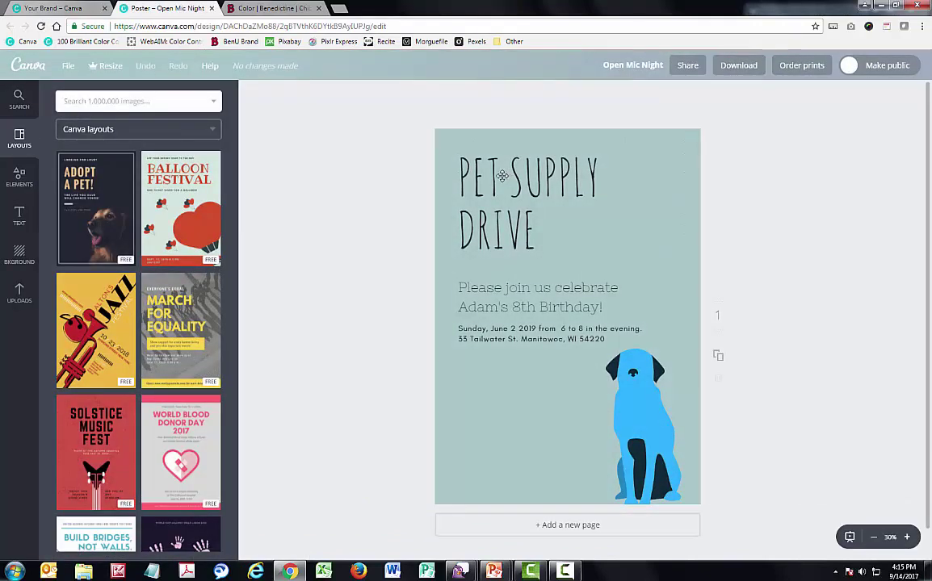
Apply the grey-blue ABC7CA brand swatch to the poster background
{"action": "left_click", "coordinate": [448, 141]}
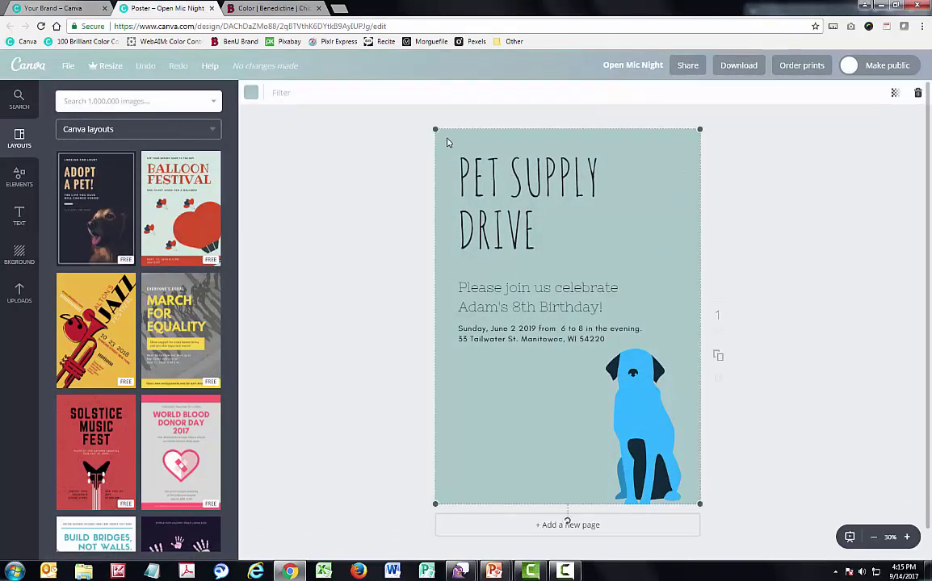
{"action": "left_click", "coordinate": [252, 93]}
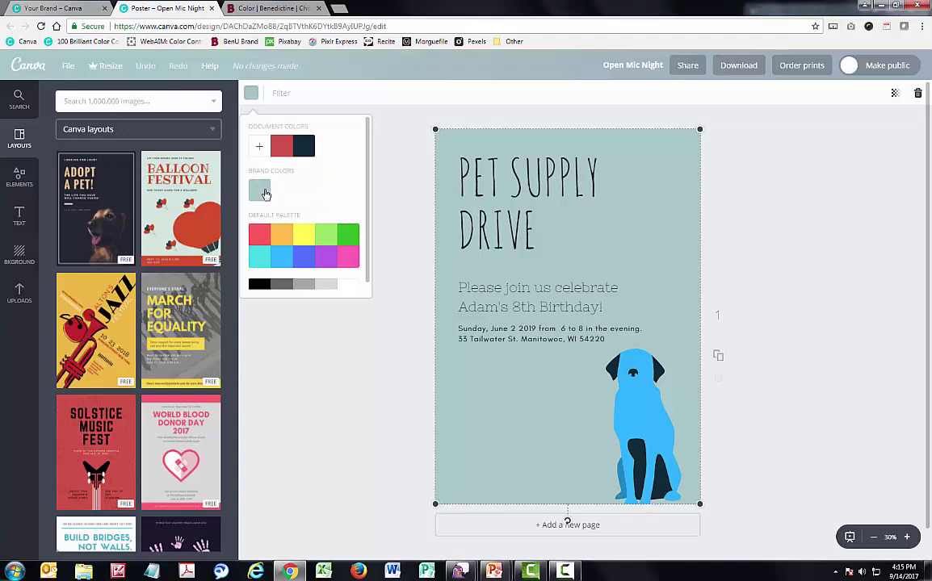
{"action": "left_click", "coordinate": [264, 194]}
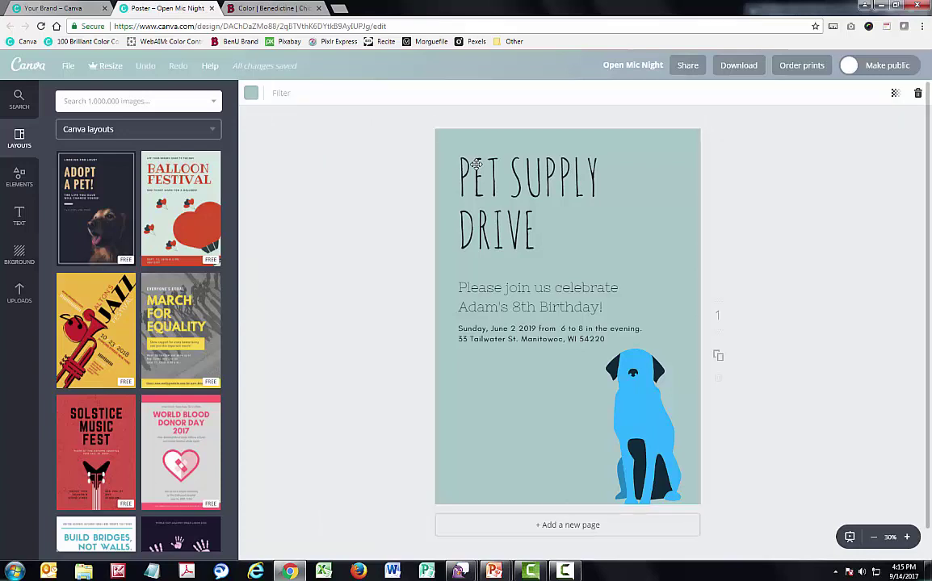
Make the PET SUPPLY DRIVE title white, then bring up the brand colour guidelines page
{"action": "left_click", "coordinate": [477, 170]}
{"action": "left_click", "coordinate": [397, 93]}
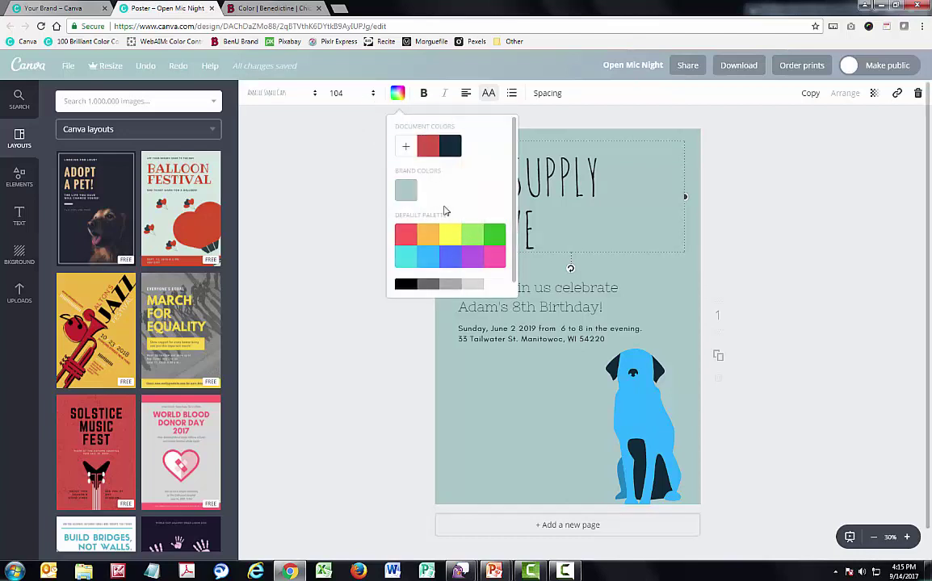
{"action": "left_click", "coordinate": [495, 285]}
{"action": "left_click", "coordinate": [744, 241]}
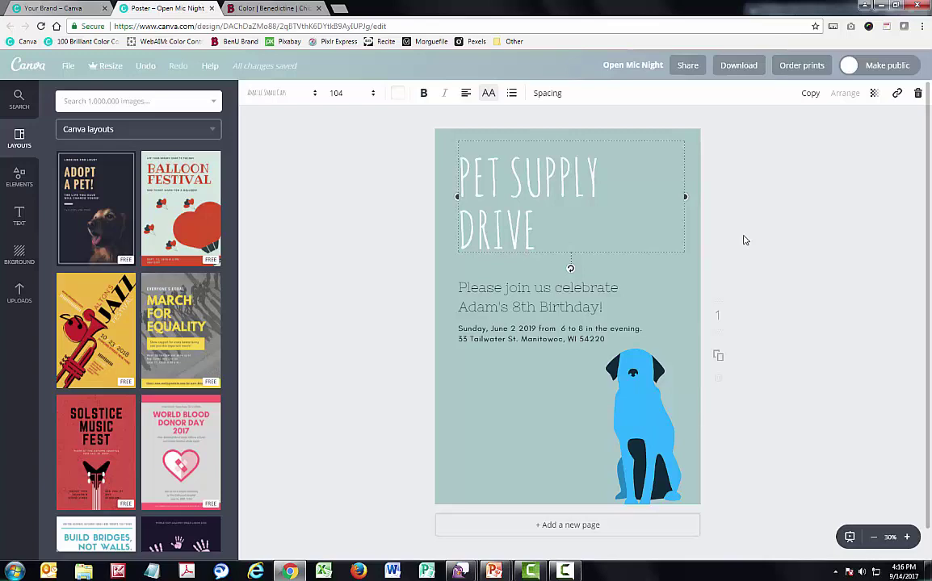
{"action": "left_click", "coordinate": [280, 8]}
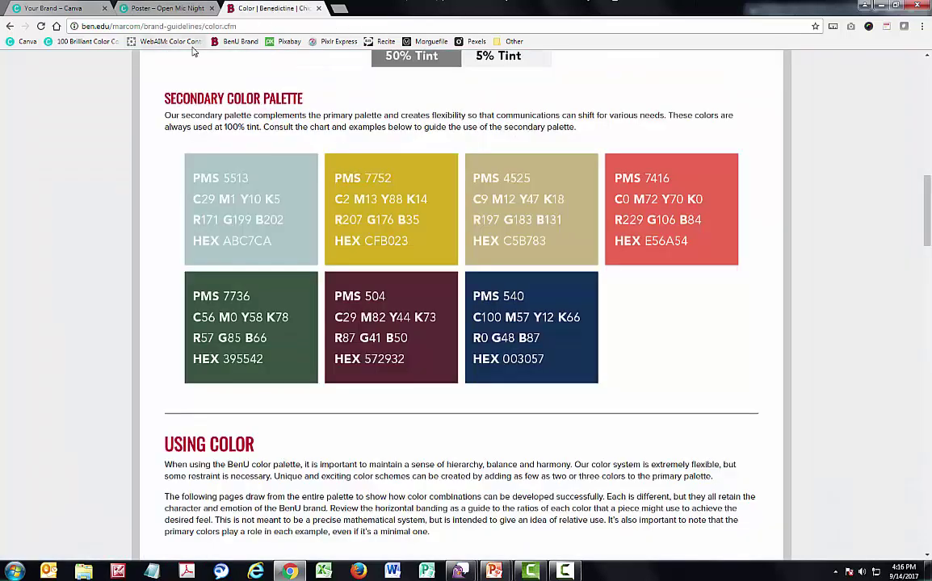
Test white text on an ABC7CA background in WebAIM's checker, which fails at 1.79:1
{"action": "left_click", "coordinate": [187, 42]}
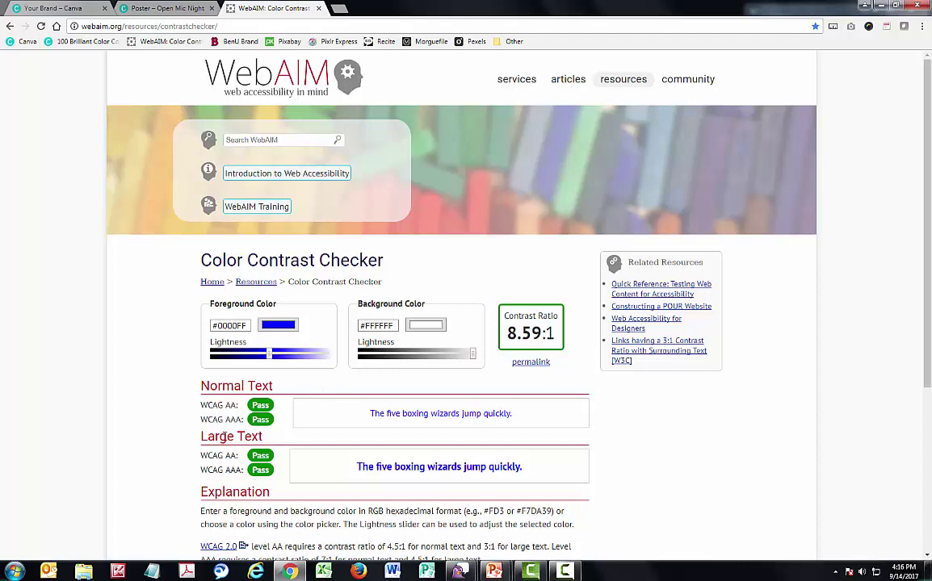
{"action": "left_click", "coordinate": [392, 326]}
{"action": "type", "text": "ABC7CA"}
{"action": "key", "text": "Tab"}
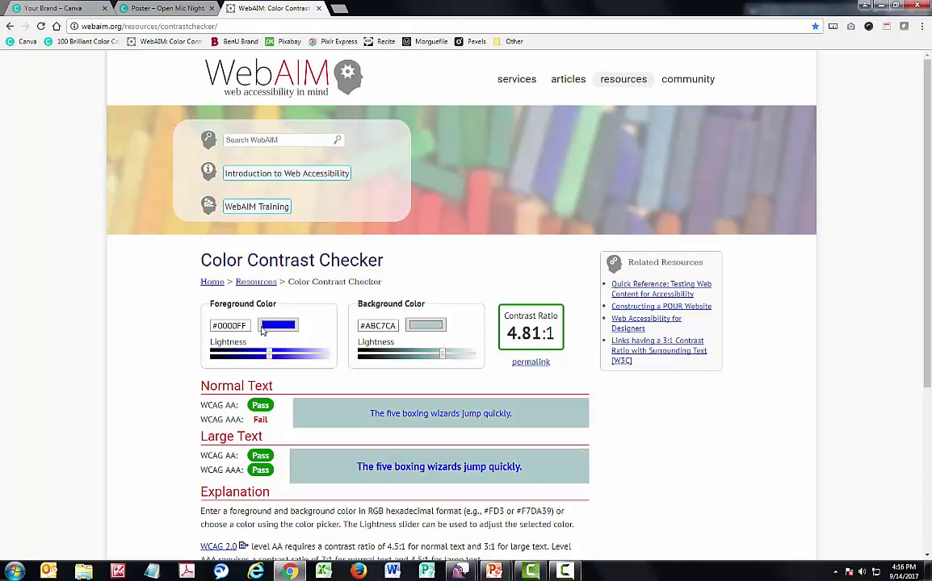
{"action": "left_click", "coordinate": [263, 326]}
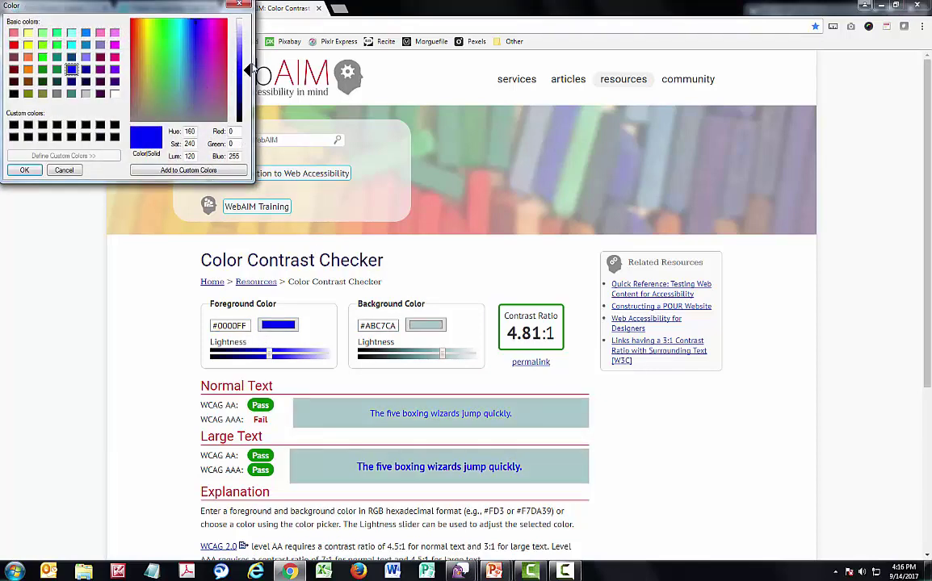
{"action": "left_click_drag", "start_coordinate": [241, 71], "coordinate": [222, 20]}
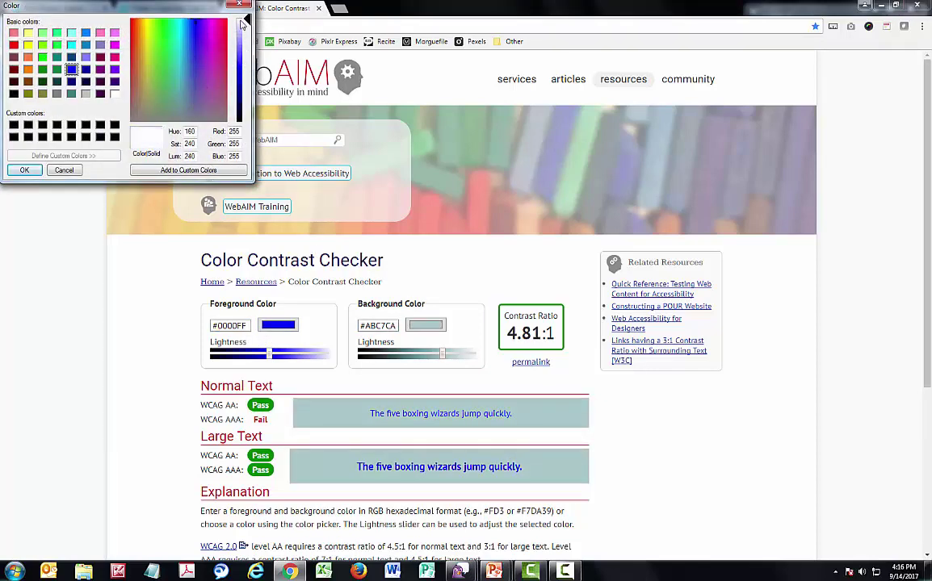
{"action": "left_click", "coordinate": [24, 170]}
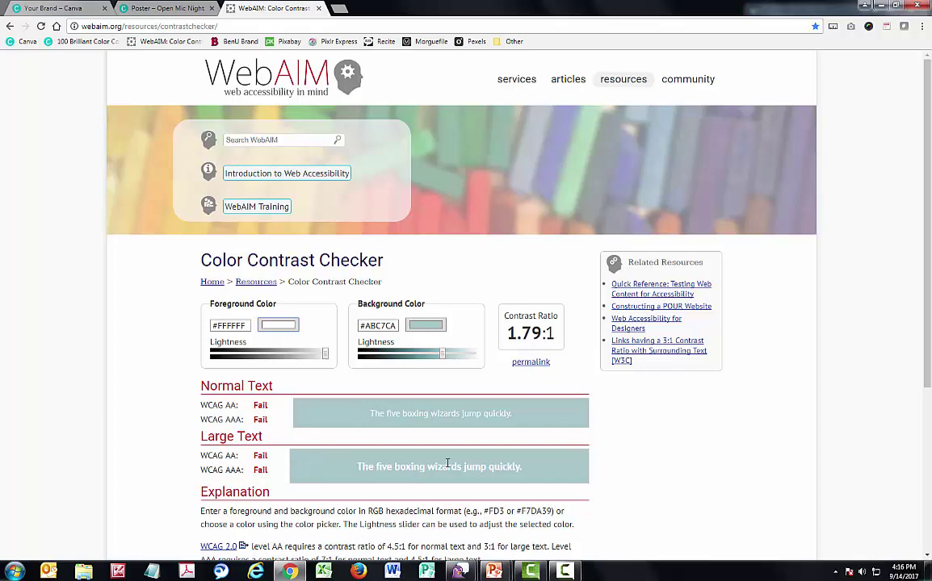
Change the poster title to the dark document colour instead of white
{"action": "left_click", "coordinate": [141, 8]}
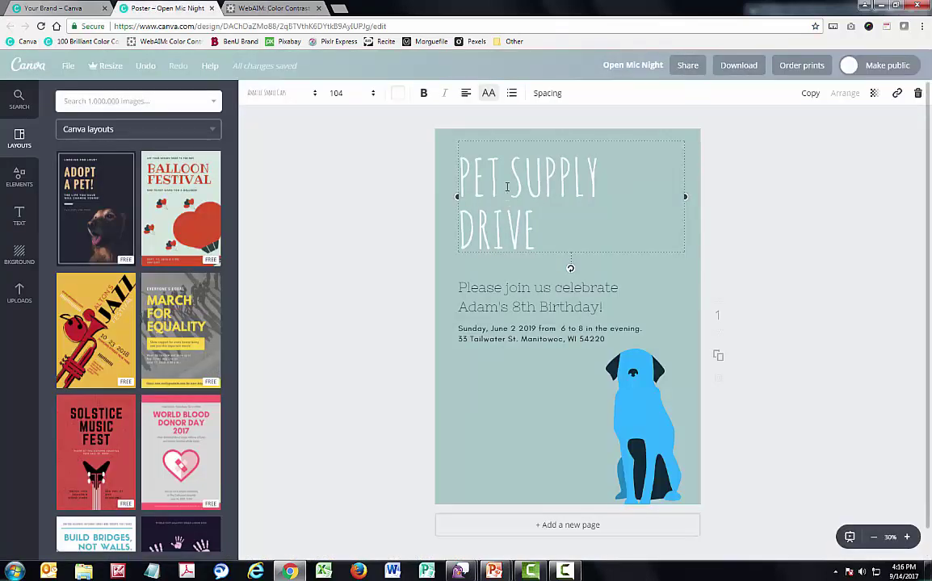
{"action": "left_click", "coordinate": [395, 95]}
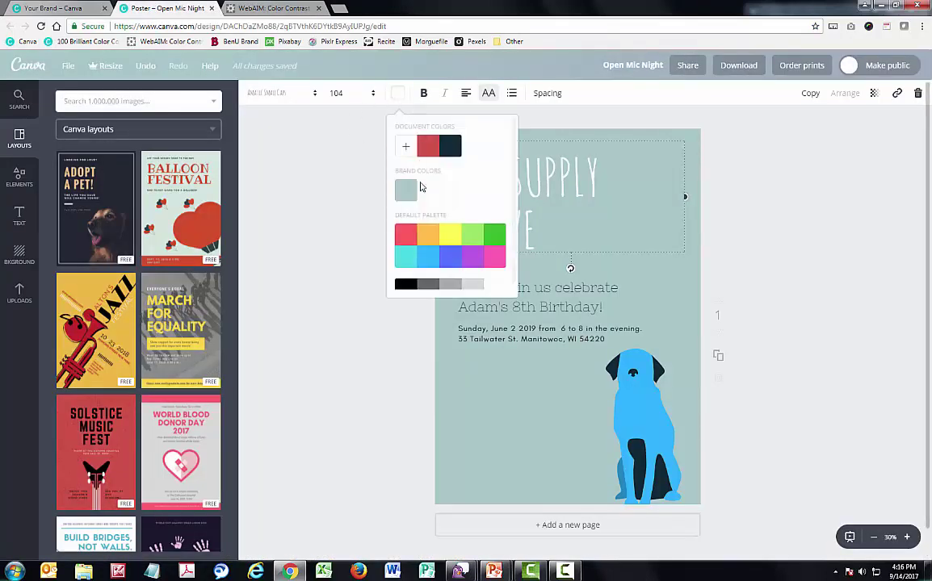
{"action": "left_click", "coordinate": [452, 146]}
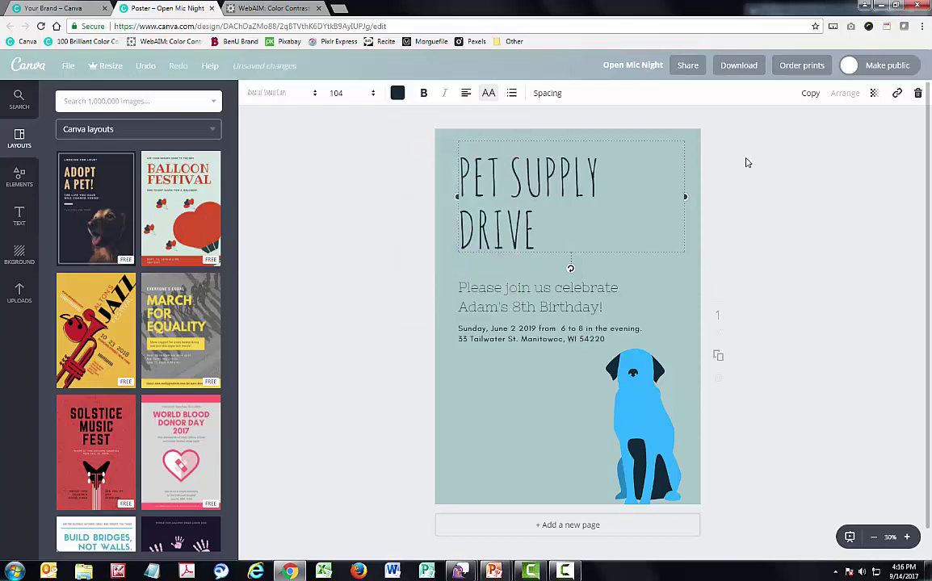
{"action": "left_click", "coordinate": [247, 7]}
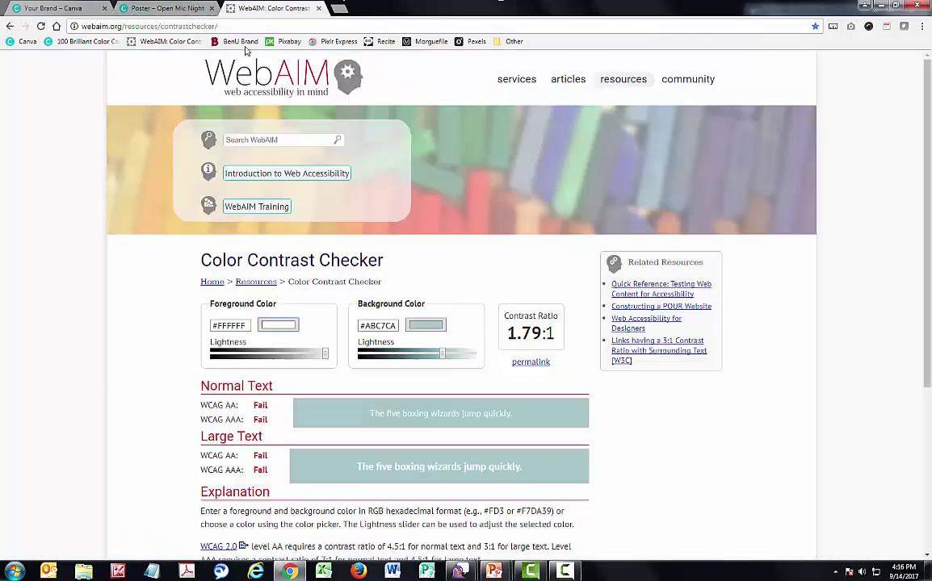
Look up Benedictine's Digital Typography section naming Oswald as the substitute font, then return to the poster
{"action": "left_click", "coordinate": [240, 41]}
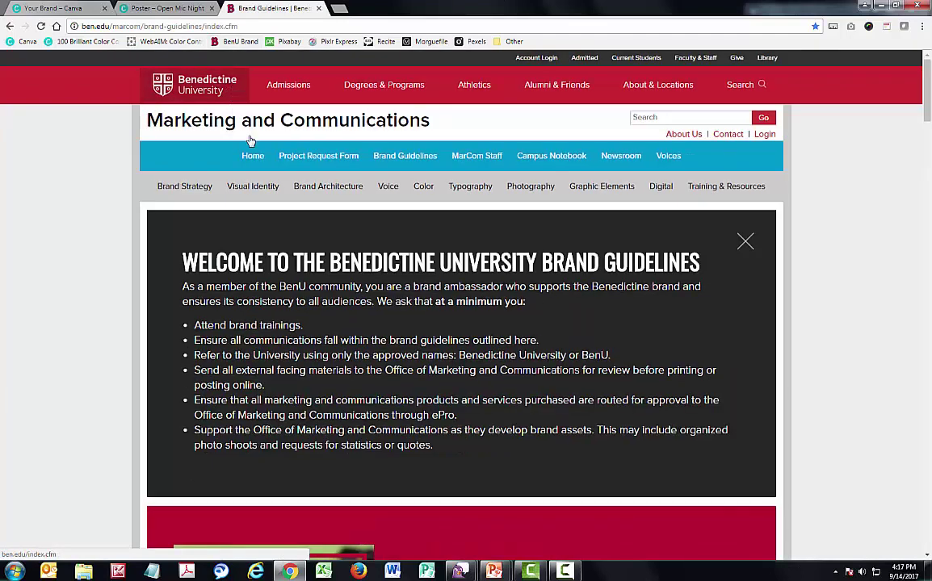
{"action": "left_click", "coordinate": [456, 196]}
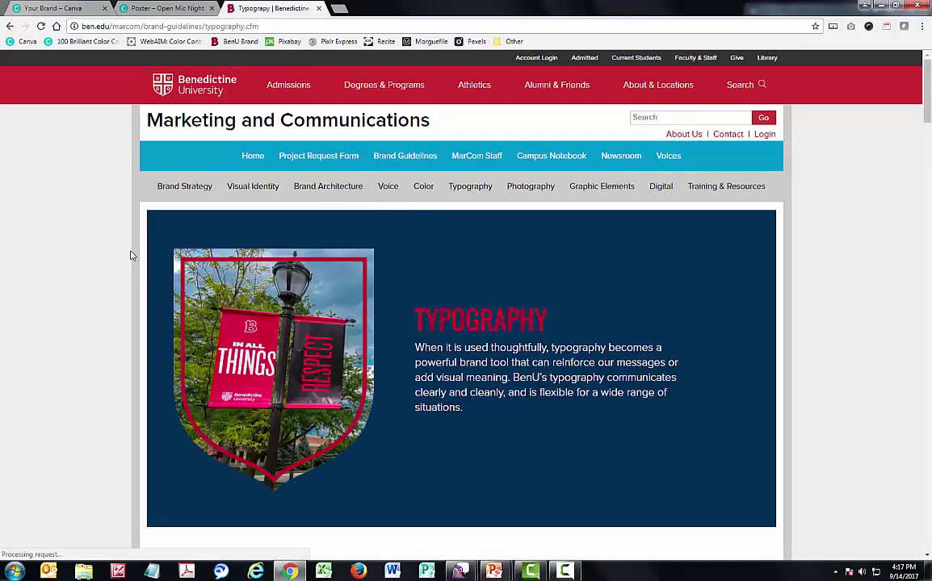
{"action": "scroll", "coordinate": [131, 265], "scroll_direction": "down", "scroll_amount": 2}
{"action": "scroll", "coordinate": [130, 266], "scroll_direction": "down", "scroll_amount": 10}
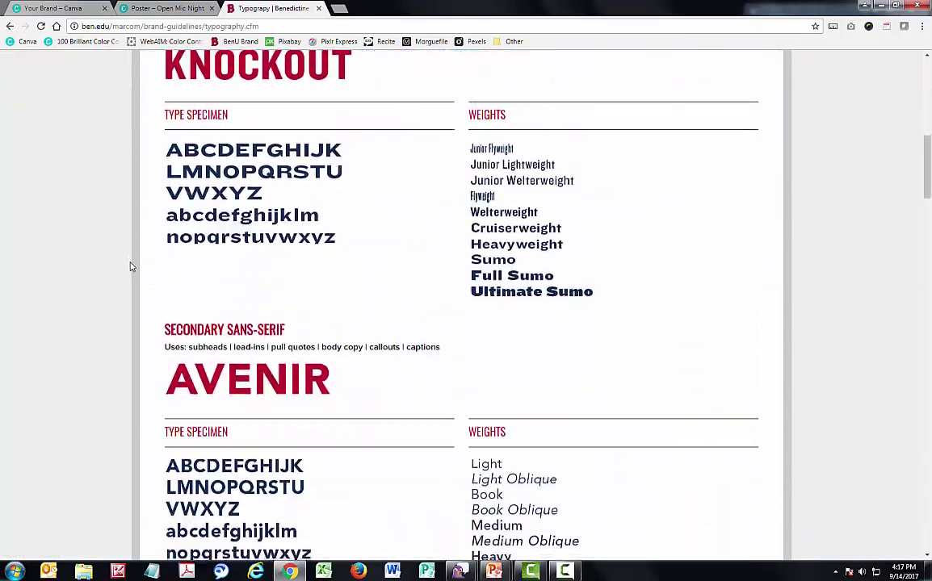
{"action": "scroll", "coordinate": [131, 266], "scroll_direction": "down", "scroll_amount": 2}
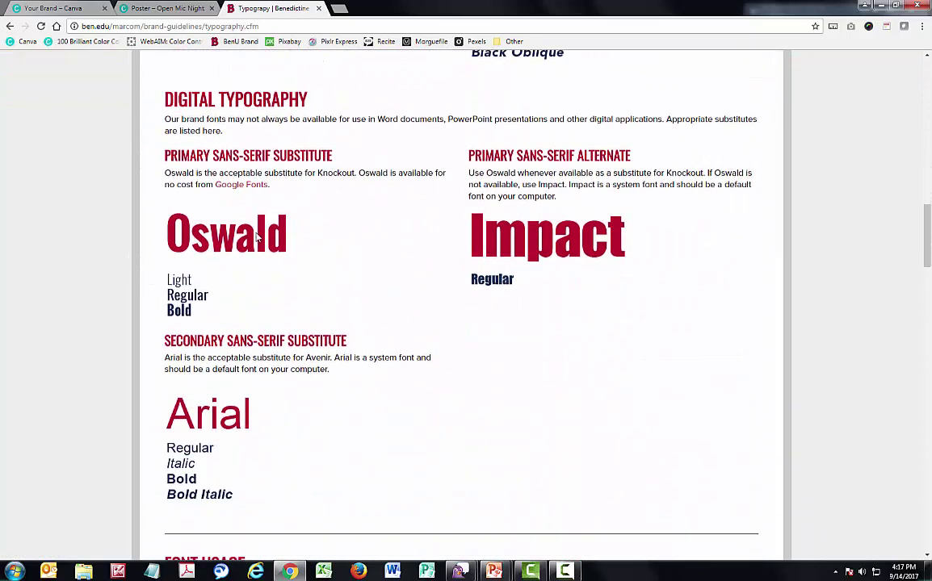
{"action": "scroll", "coordinate": [66, 292], "scroll_direction": "down", "scroll_amount": 1}
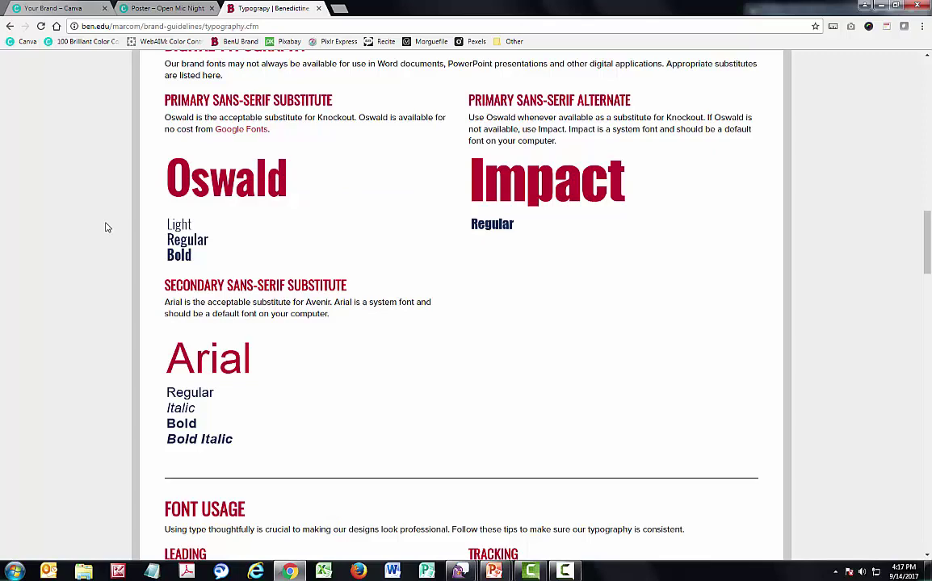
{"action": "left_click", "coordinate": [121, 9]}
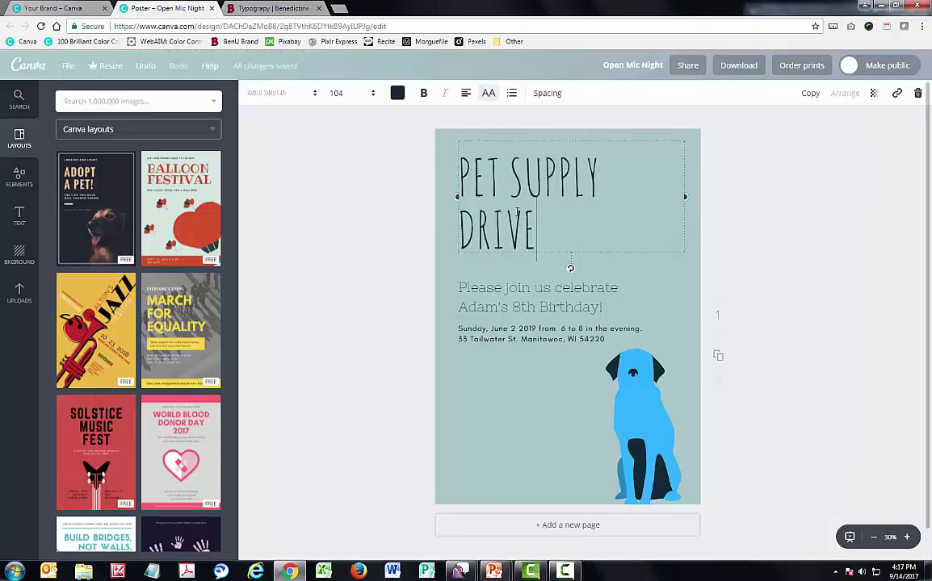
Set the PET SUPPLY DRIVE heading in the Oswald font
{"action": "triple_click", "coordinate": [487, 202]}
{"action": "left_click", "coordinate": [290, 100]}
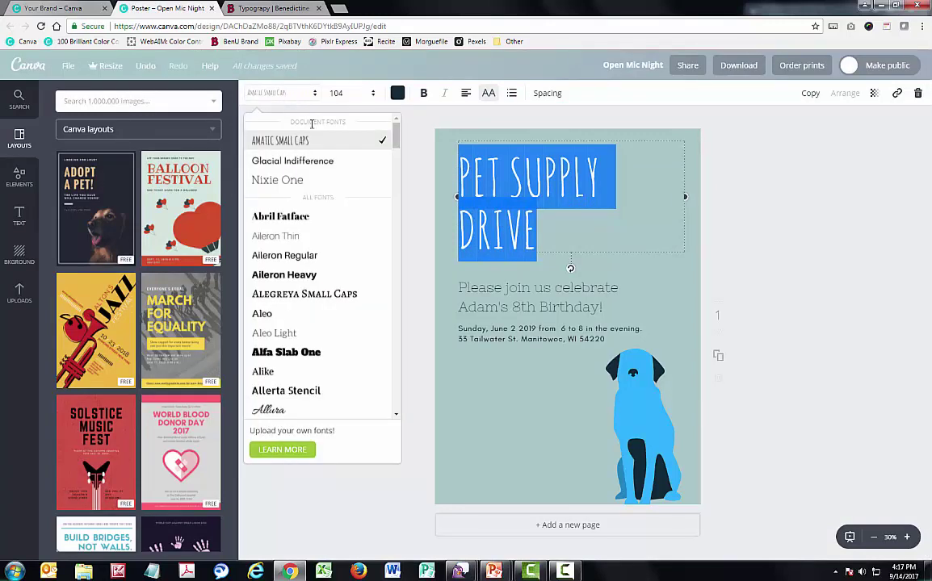
{"action": "scroll", "coordinate": [395, 146], "scroll_direction": "down", "scroll_amount": 2}
{"action": "left_click_drag", "start_coordinate": [395, 146], "coordinate": [398, 320]}
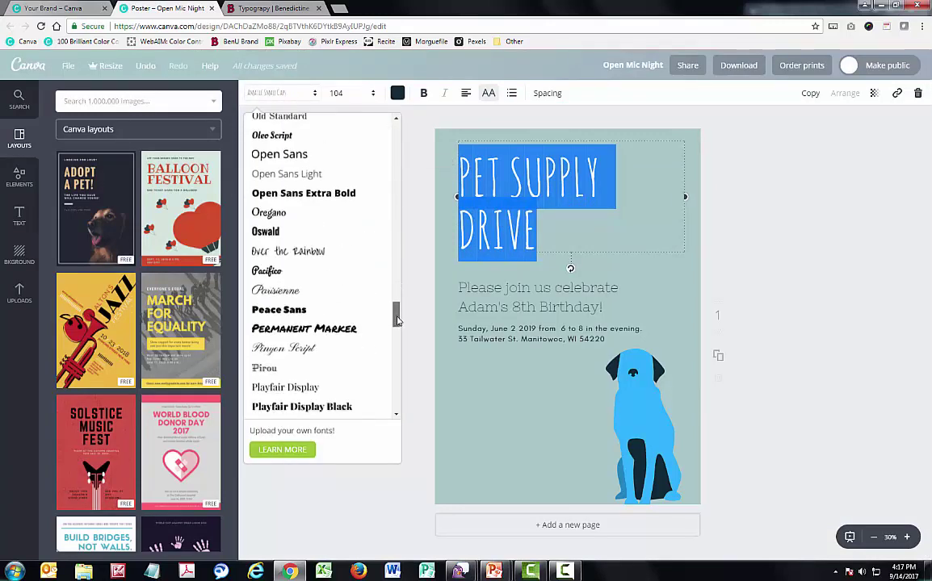
{"action": "left_click", "coordinate": [329, 233]}
{"action": "left_click", "coordinate": [330, 237]}
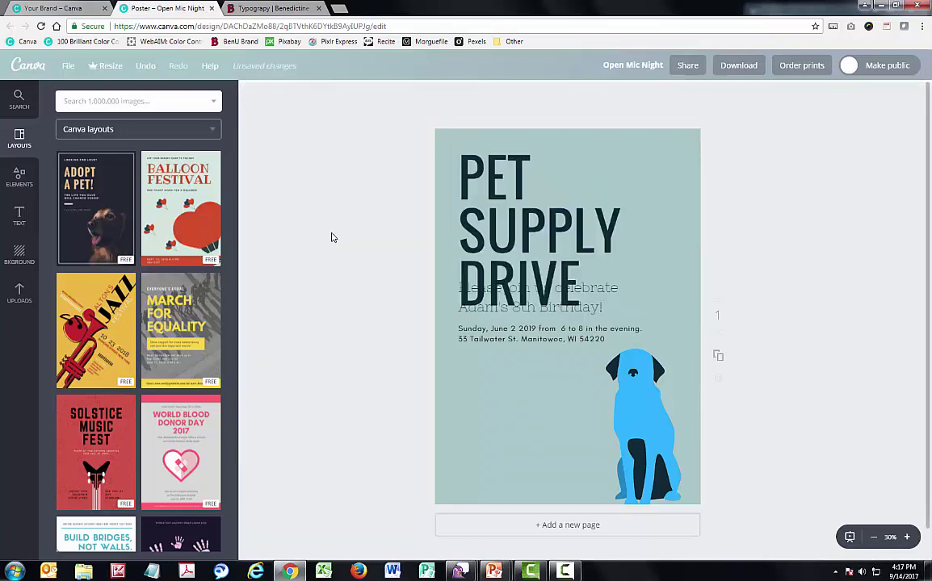
Move the date/address lines and the invitation line lower, below the heading
{"action": "left_click_drag", "start_coordinate": [491, 323], "coordinate": [495, 362]}
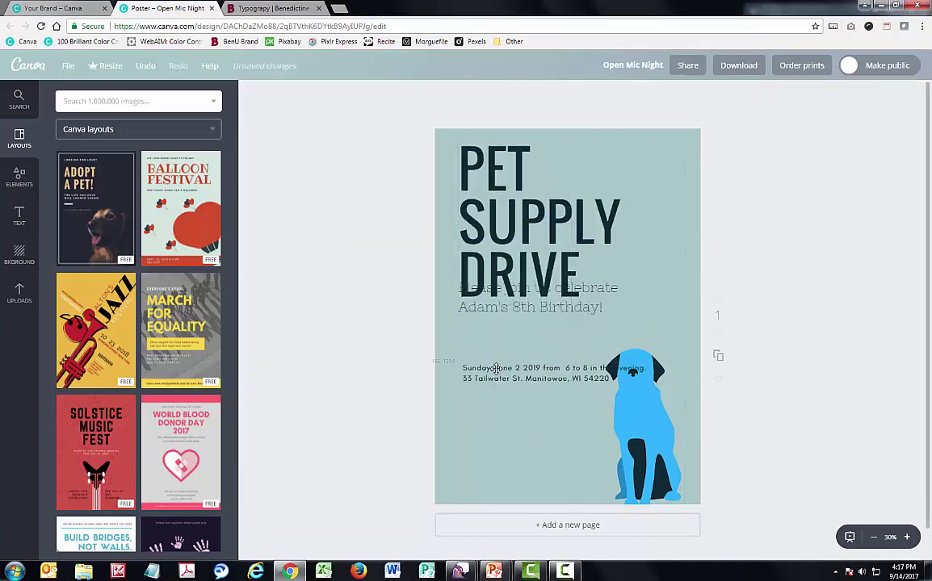
{"action": "left_click_drag", "start_coordinate": [492, 307], "coordinate": [502, 354]}
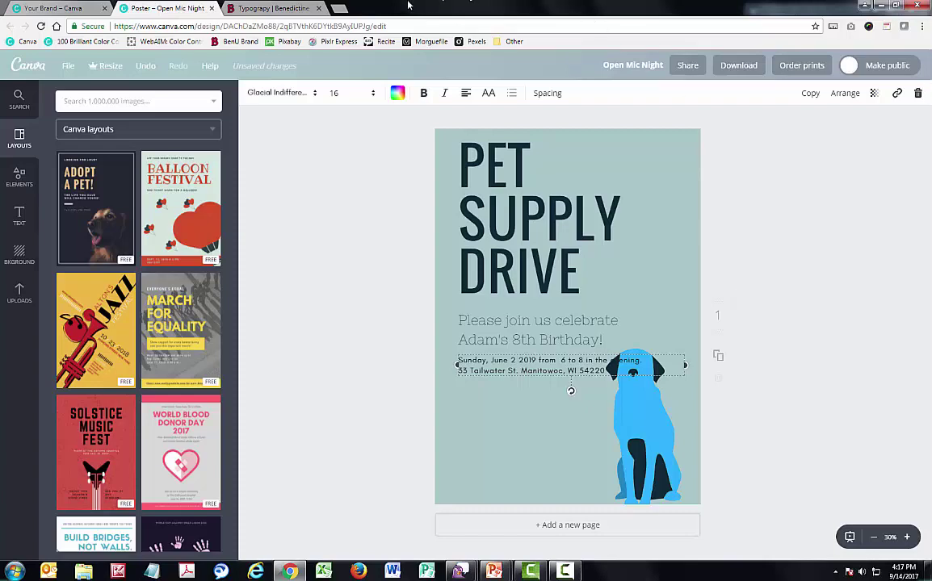
{"action": "left_click", "coordinate": [282, 10]}
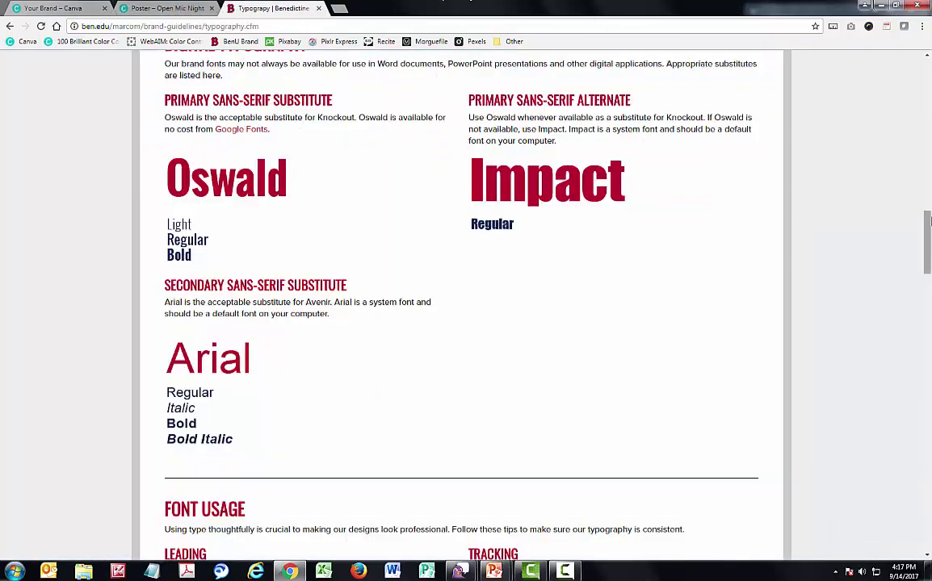
Review the master brand logo and Download Logo Files under Visual Identity, then return to Canva
{"action": "scroll", "coordinate": [644, 164], "scroll_direction": "up", "scroll_amount": 20}
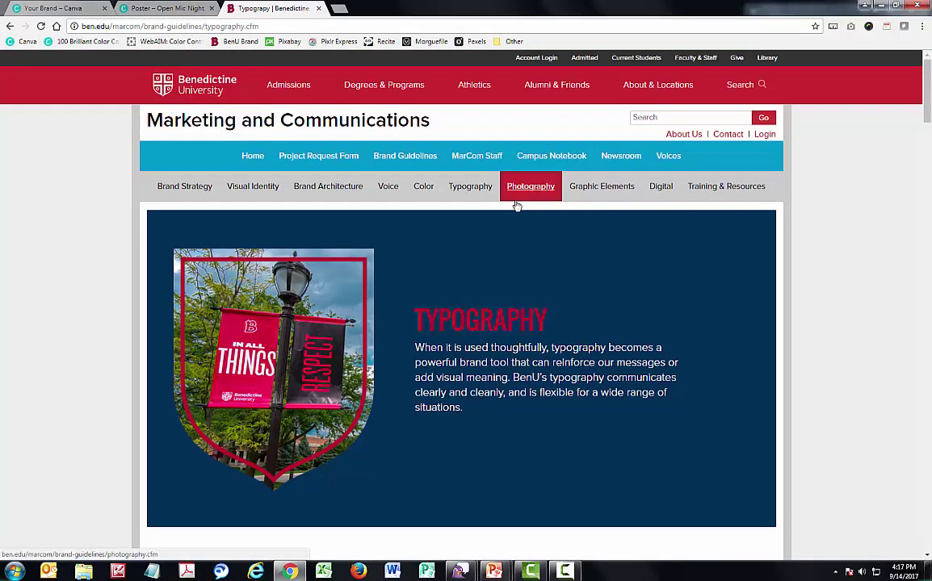
{"action": "left_click", "coordinate": [260, 195]}
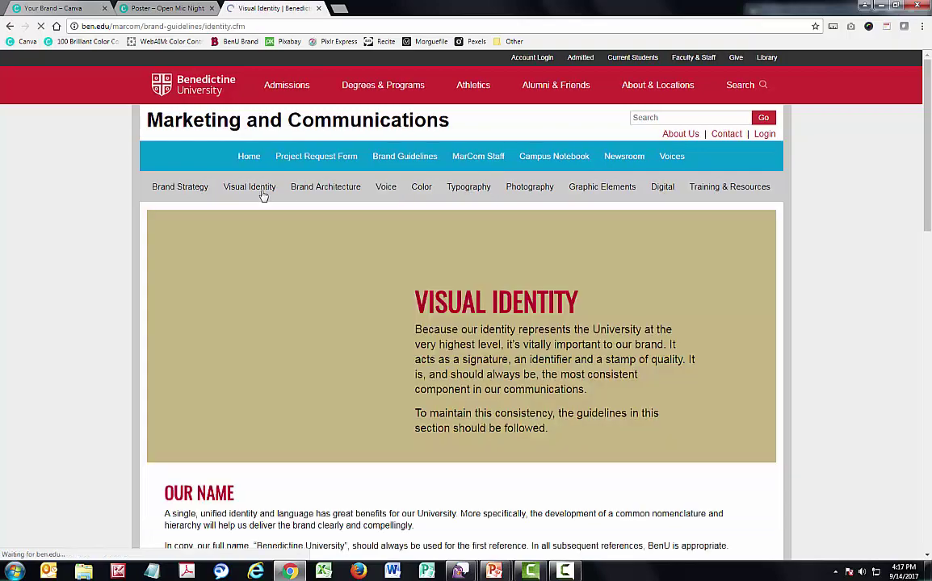
{"action": "scroll", "coordinate": [150, 288], "scroll_direction": "down", "scroll_amount": 5}
{"action": "scroll", "coordinate": [150, 288], "scroll_direction": "down", "scroll_amount": 3}
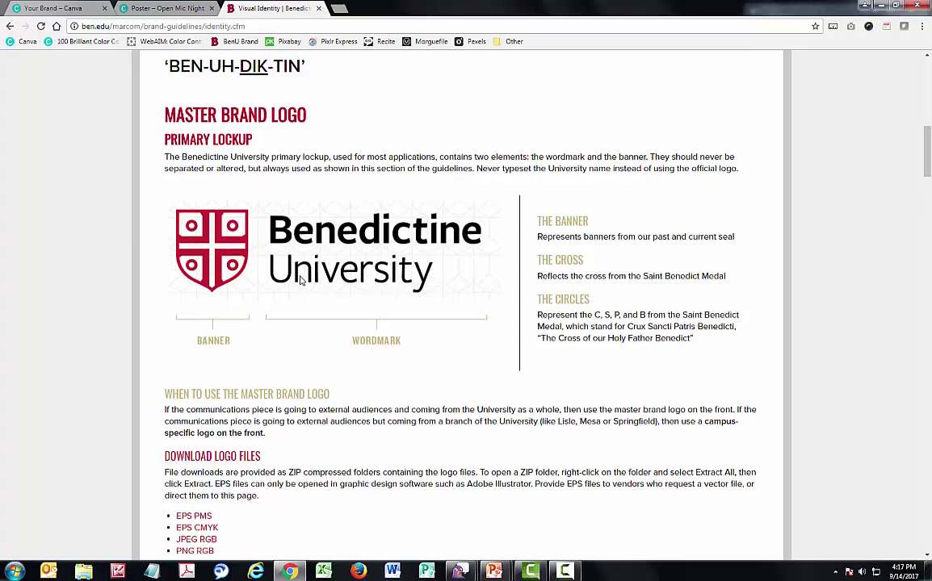
{"action": "scroll", "coordinate": [305, 281], "scroll_direction": "down", "scroll_amount": 3}
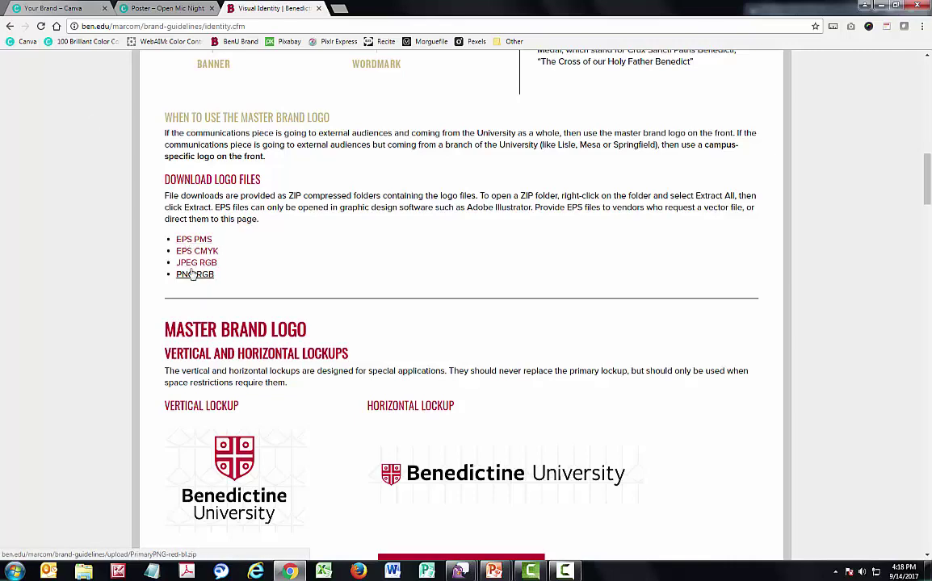
{"action": "left_click", "coordinate": [121, 8]}
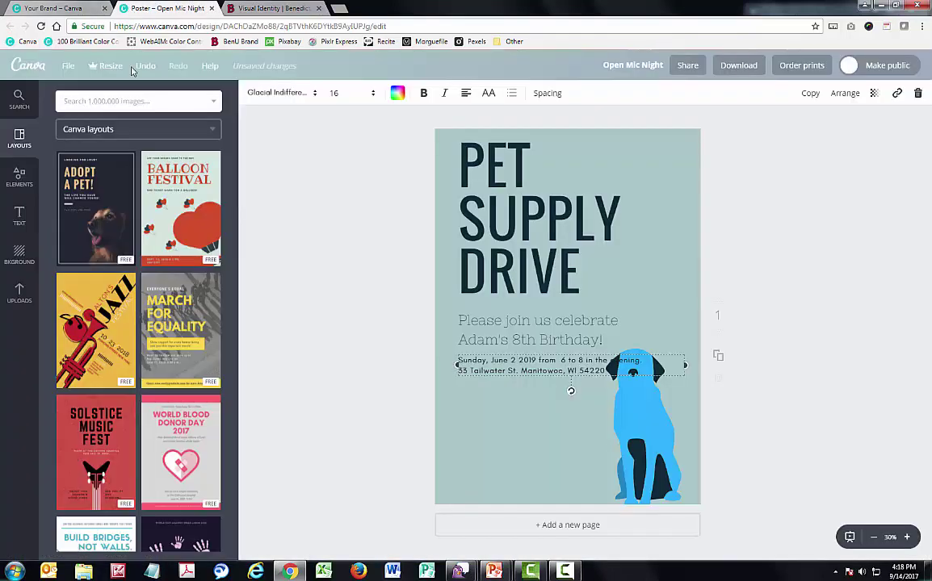
Place the uploaded Benedictine University logo on the poster and shrink it into the bottom-left corner
{"action": "left_click", "coordinate": [12, 301]}
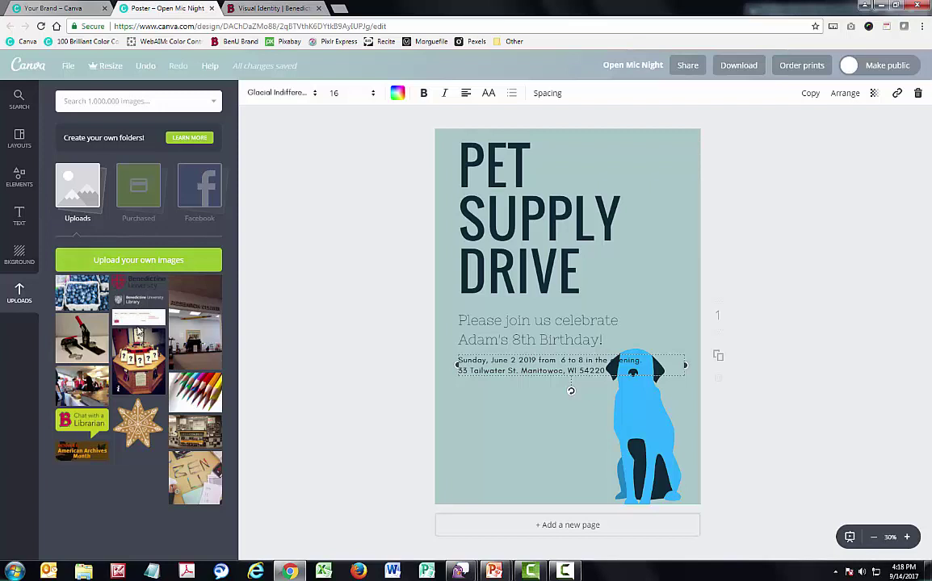
{"action": "left_click_drag", "start_coordinate": [133, 282], "coordinate": [495, 461]}
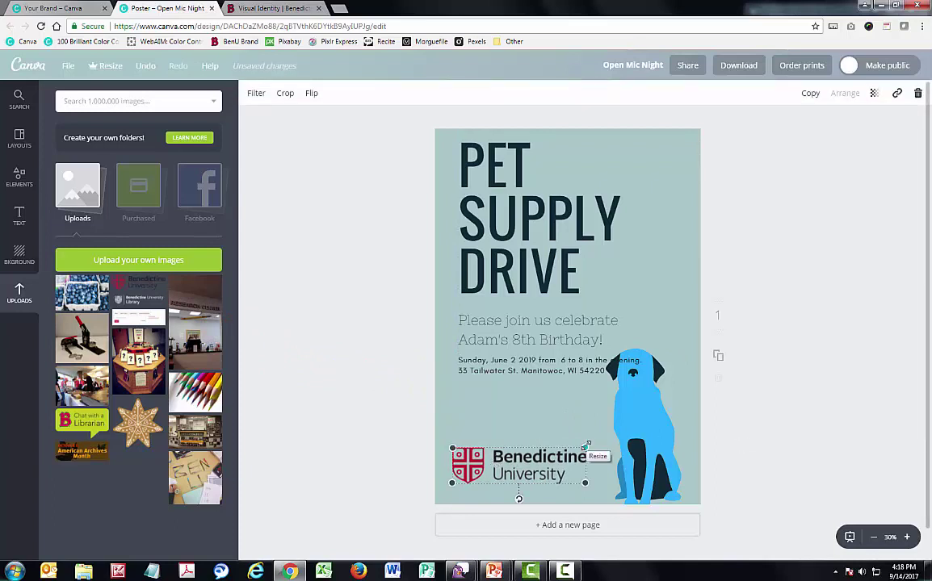
{"action": "left_click_drag", "start_coordinate": [587, 445], "coordinate": [557, 449]}
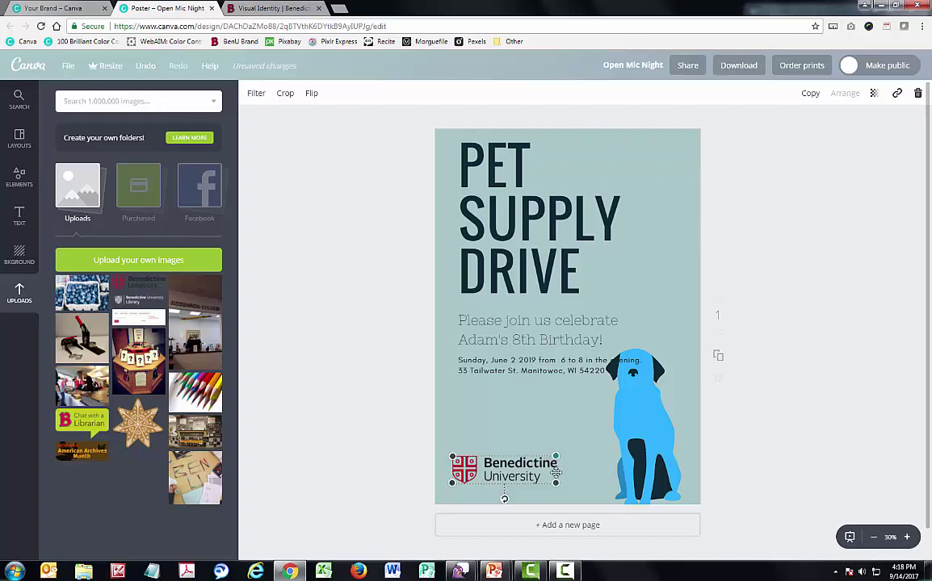
{"action": "left_click_drag", "start_coordinate": [555, 455], "coordinate": [522, 476]}
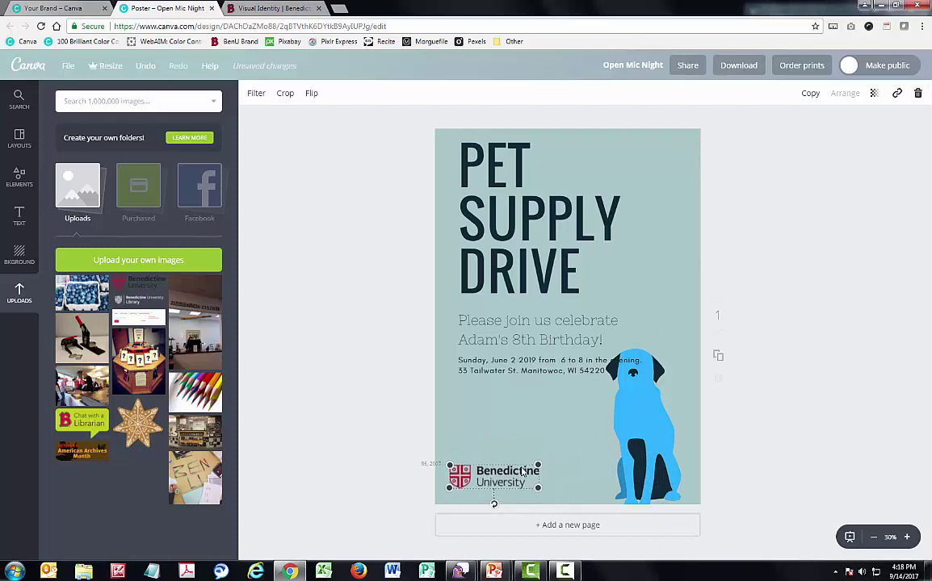
{"action": "left_click", "coordinate": [834, 415]}
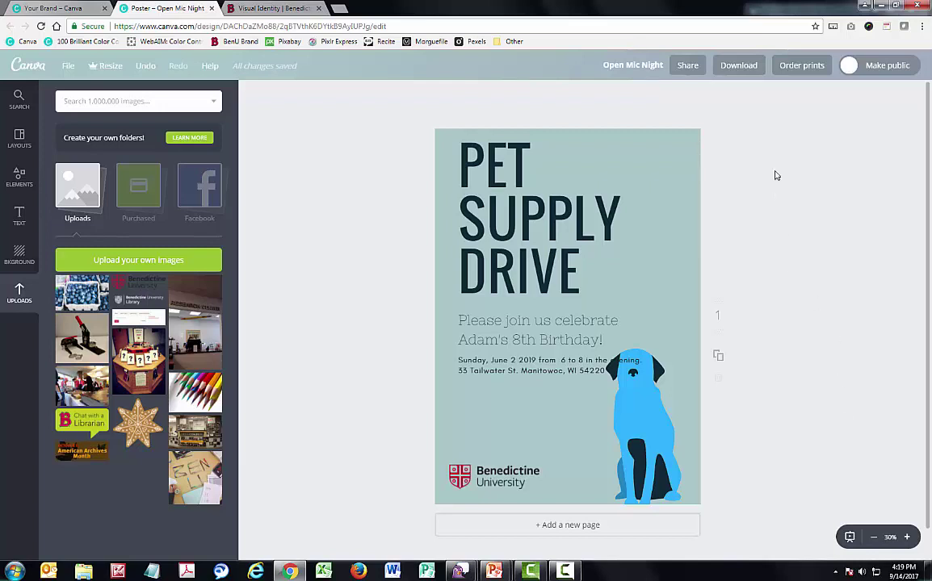
Search Pixabay for 'healthy eating' images
{"action": "left_click", "coordinate": [267, 12]}
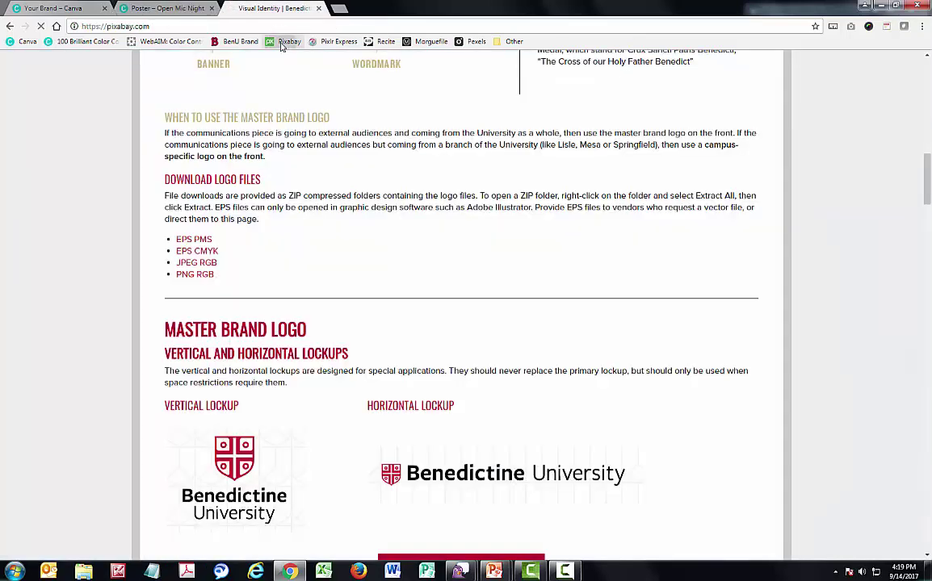
{"action": "left_click", "coordinate": [289, 42]}
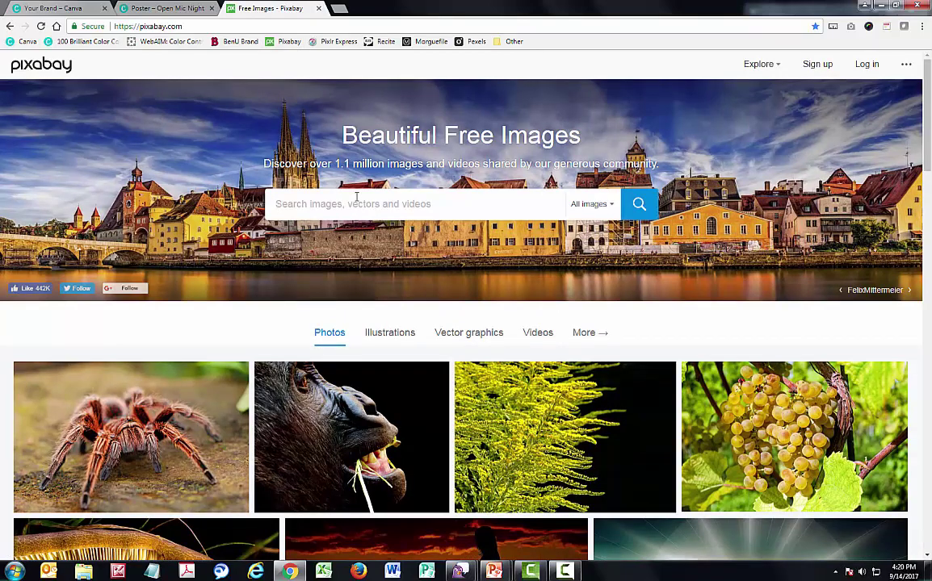
{"action": "type", "text": "heal"}
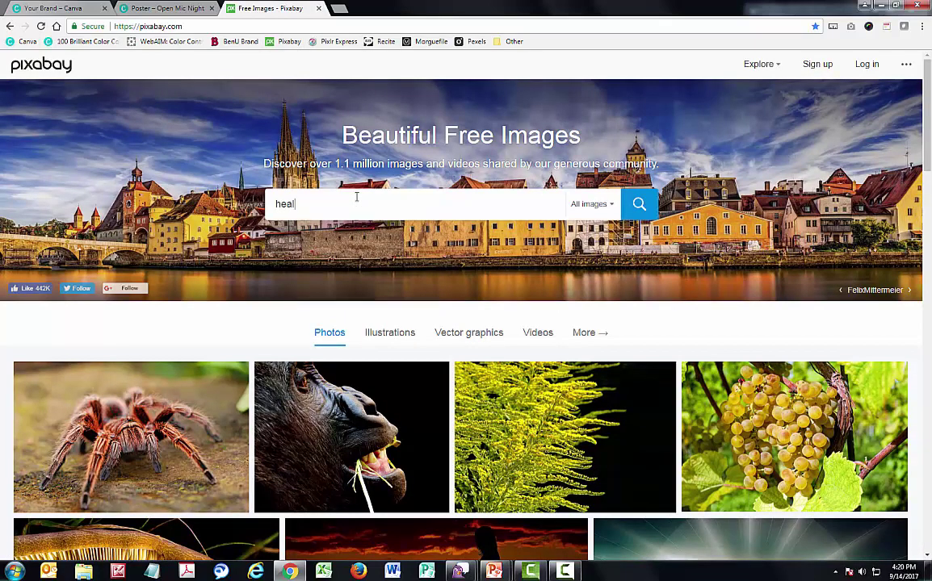
{"action": "type", "text": "thy eating"}
{"action": "key", "text": "Return"}
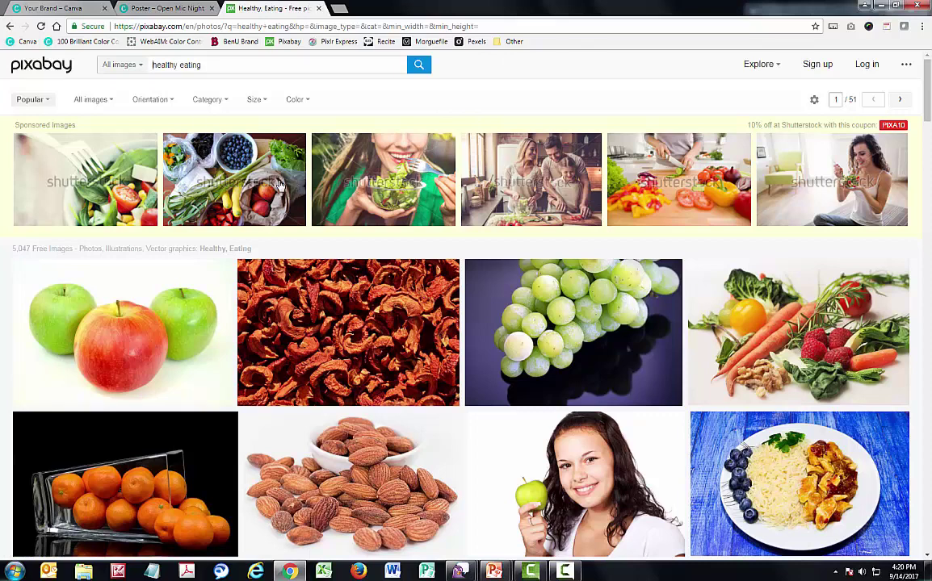
{"action": "scroll", "coordinate": [286, 188], "scroll_direction": "down", "scroll_amount": 4}
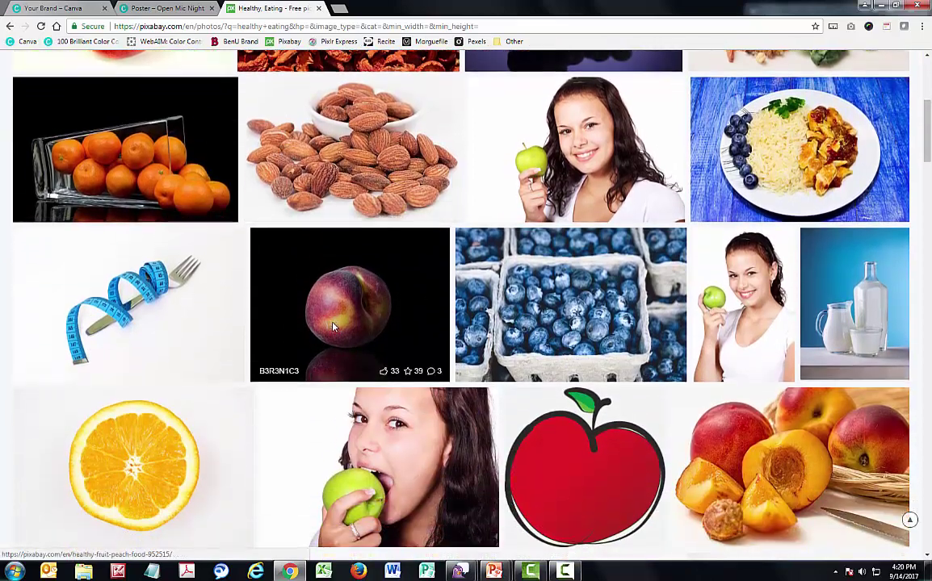
{"action": "scroll", "coordinate": [348, 323], "scroll_direction": "down", "scroll_amount": 3}
{"action": "scroll", "coordinate": [339, 335], "scroll_direction": "up", "scroll_amount": 1}
{"action": "scroll", "coordinate": [339, 335], "scroll_direction": "up", "scroll_amount": 6}
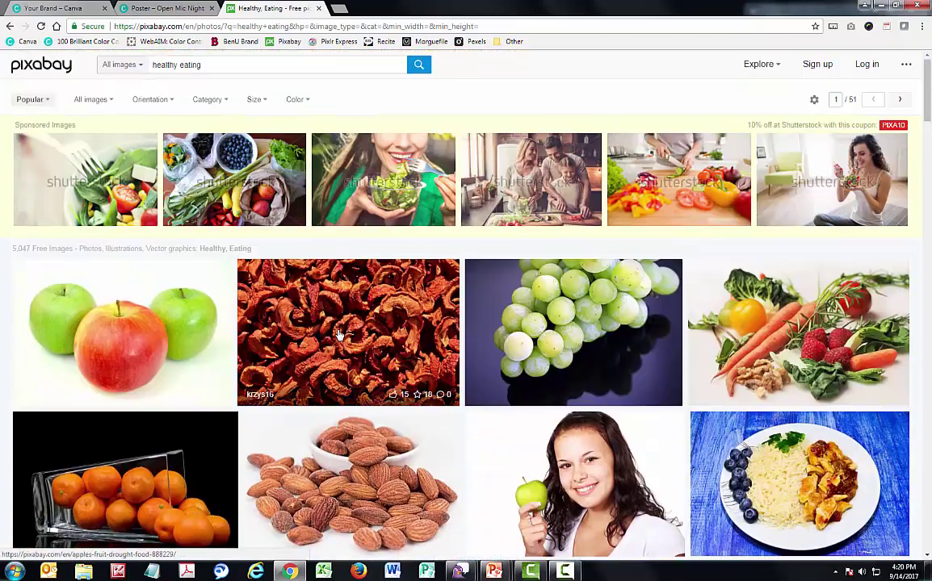
Switch the image type filter from Illustration to All images and open the blueberry cartons photo
{"action": "left_click", "coordinate": [95, 99]}
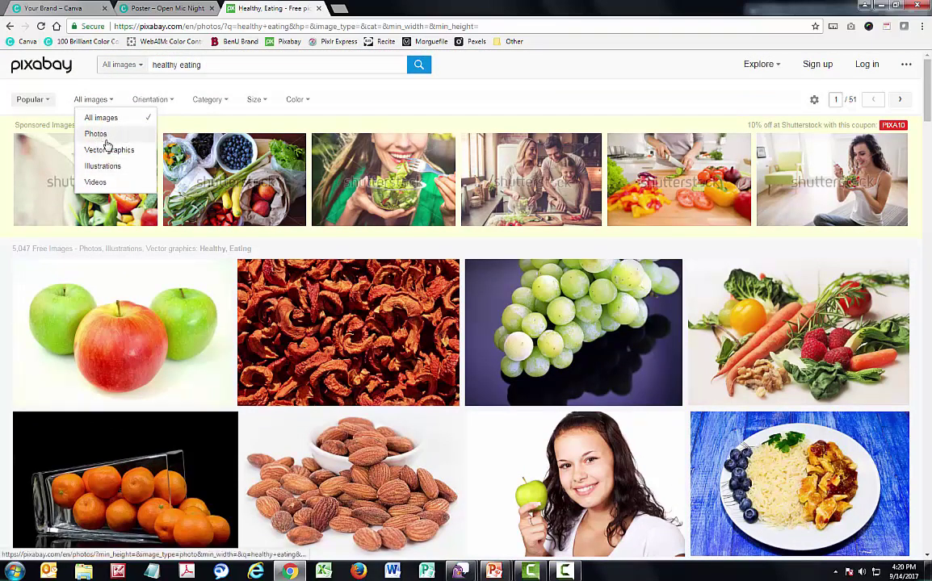
{"action": "left_click", "coordinate": [101, 168]}
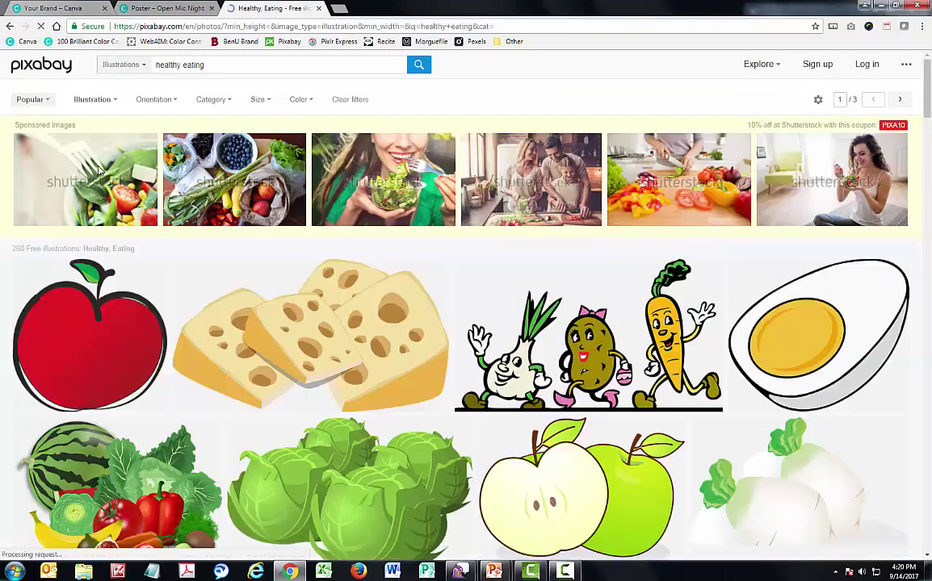
{"action": "scroll", "coordinate": [109, 172], "scroll_direction": "down", "scroll_amount": 5}
{"action": "scroll", "coordinate": [114, 177], "scroll_direction": "down", "scroll_amount": 4}
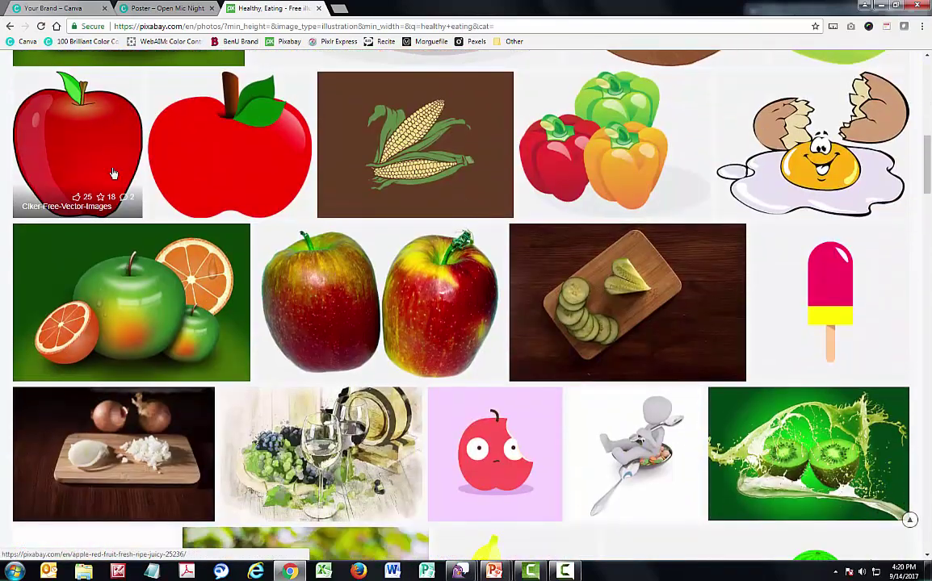
{"action": "scroll", "coordinate": [113, 153], "scroll_direction": "up", "scroll_amount": 8}
{"action": "left_click", "coordinate": [110, 103]}
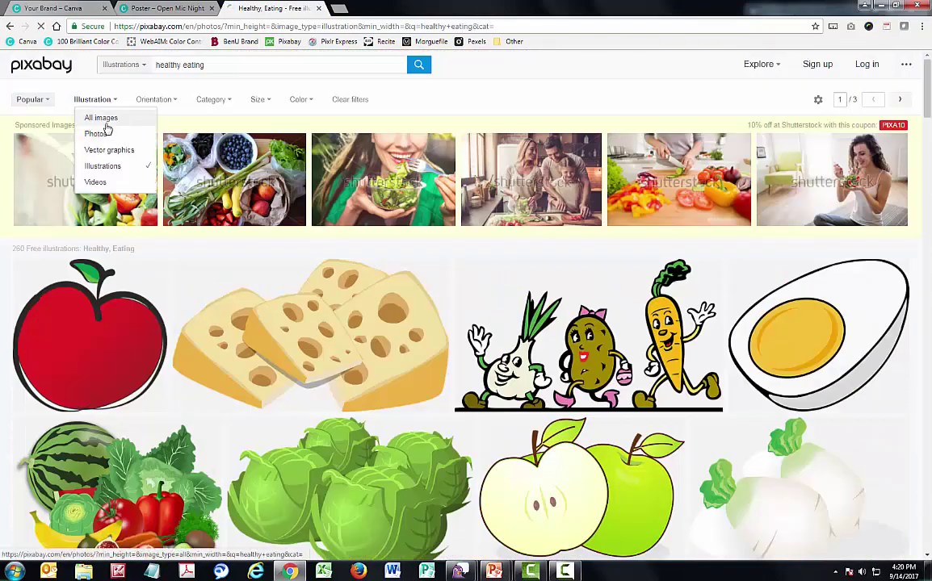
{"action": "left_click", "coordinate": [104, 120]}
{"action": "scroll", "coordinate": [517, 210], "scroll_direction": "down", "scroll_amount": 5}
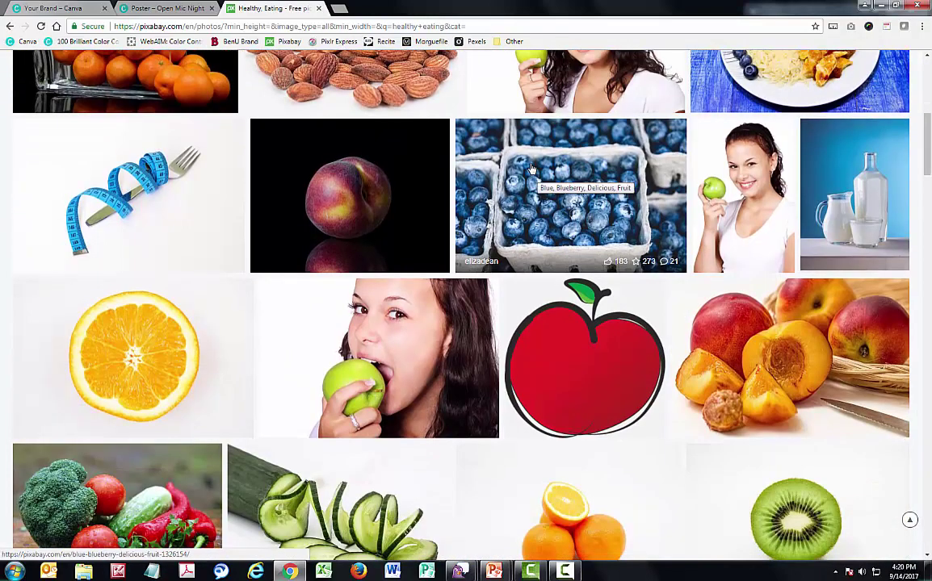
{"action": "left_click", "coordinate": [536, 176]}
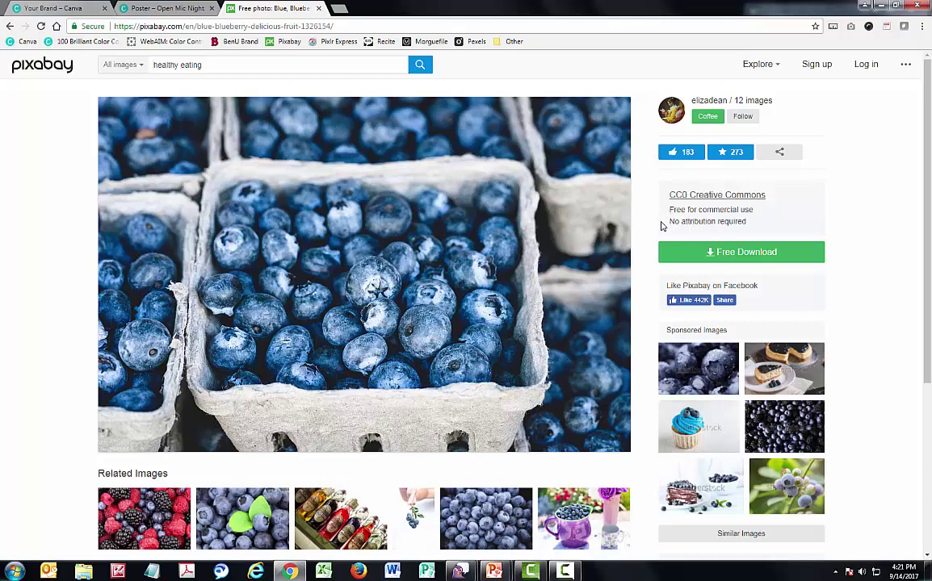
Download Pixabay's blueberries-in-cartons photo as a 1280×853 JPG
{"action": "left_click", "coordinate": [741, 257]}
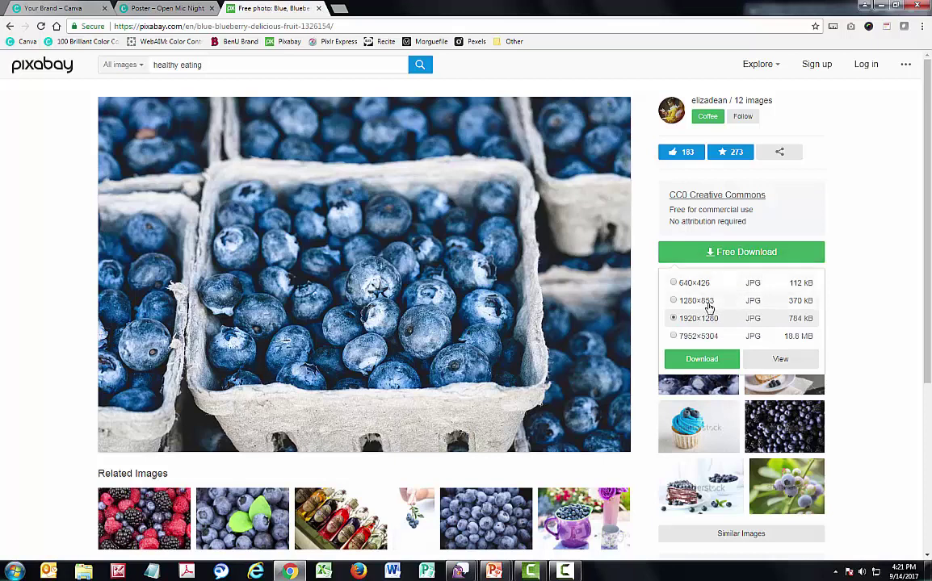
{"action": "left_click", "coordinate": [714, 359]}
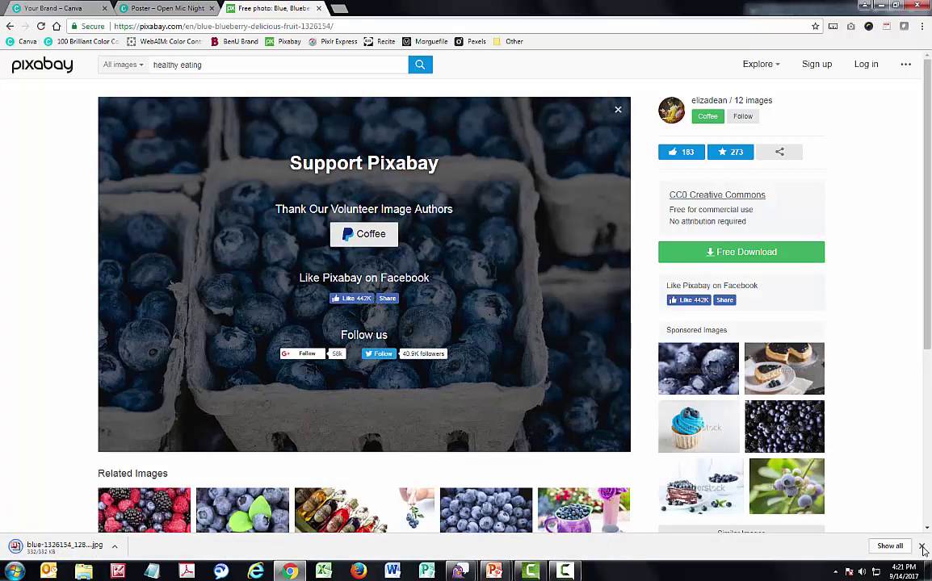
{"action": "left_click", "coordinate": [922, 547]}
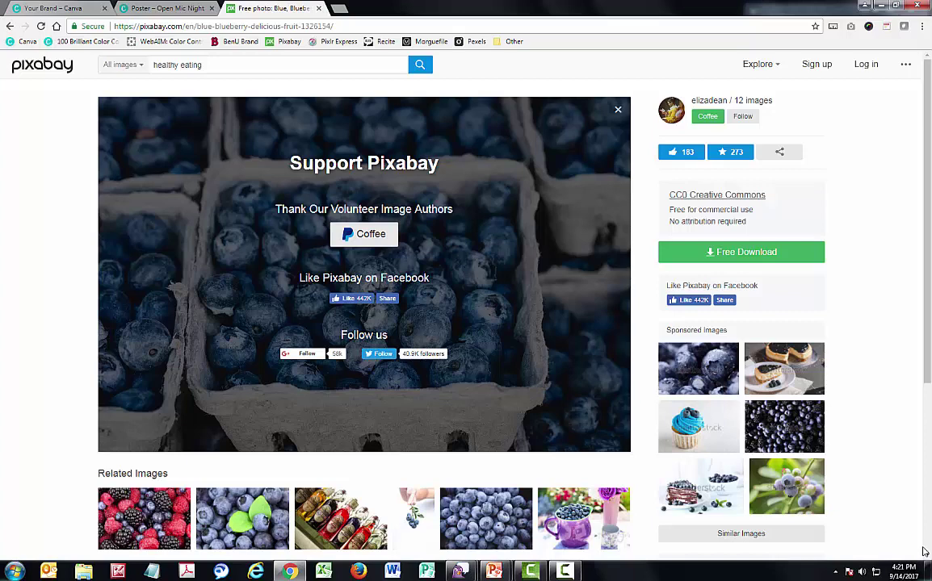
Load blueberries.jpg from the computer into Pixlr Express in a new tab
{"action": "key", "text": "ctrl+t"}
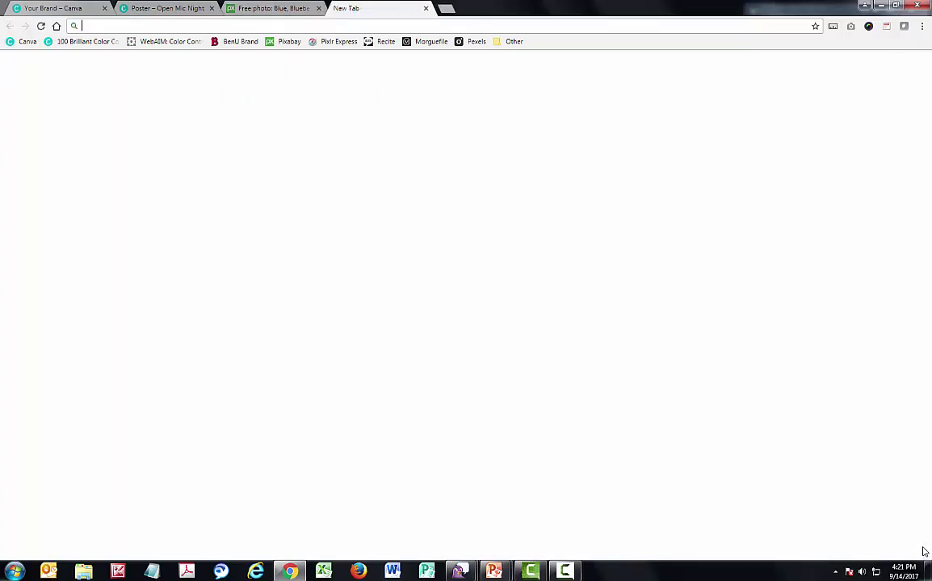
{"action": "left_click", "coordinate": [334, 41]}
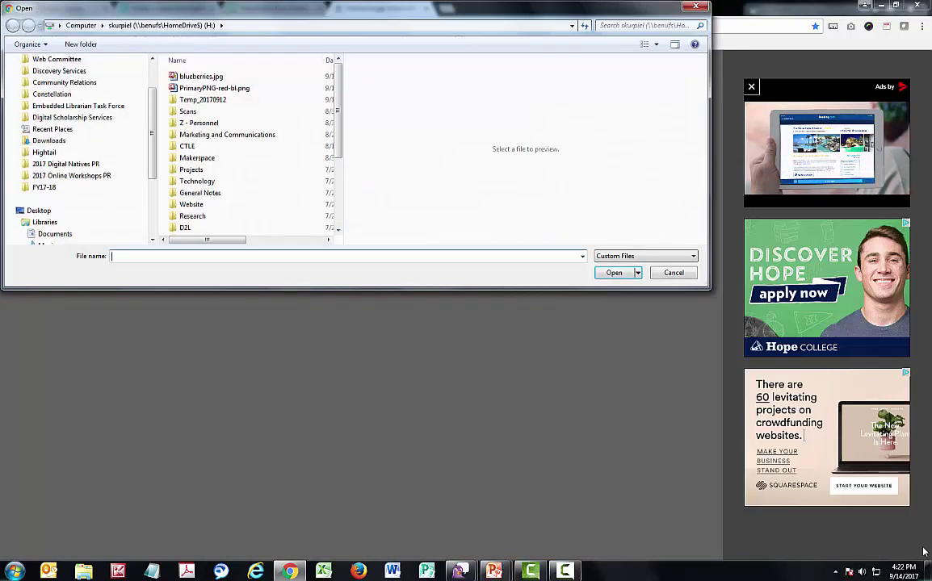
{"action": "key", "text": "Down"}
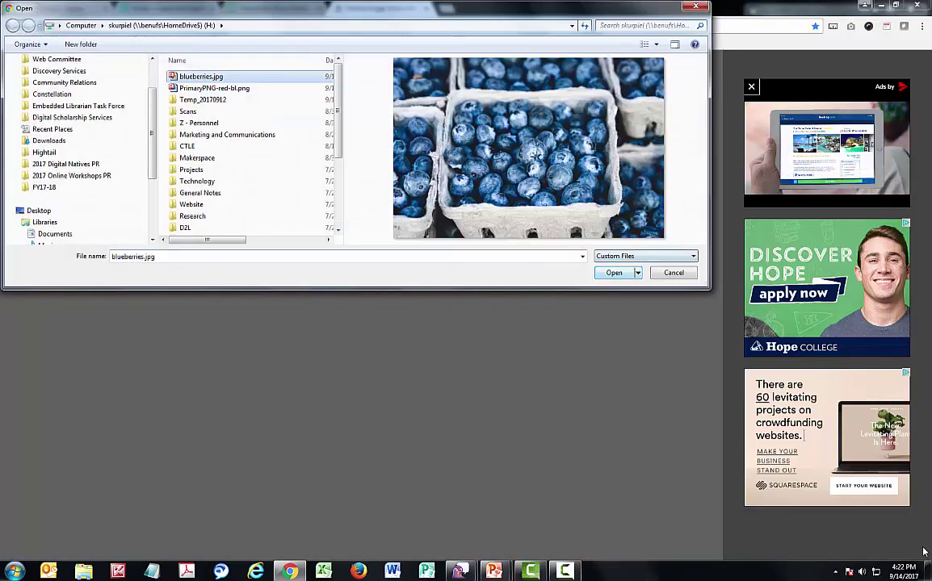
{"action": "key", "text": "Return"}
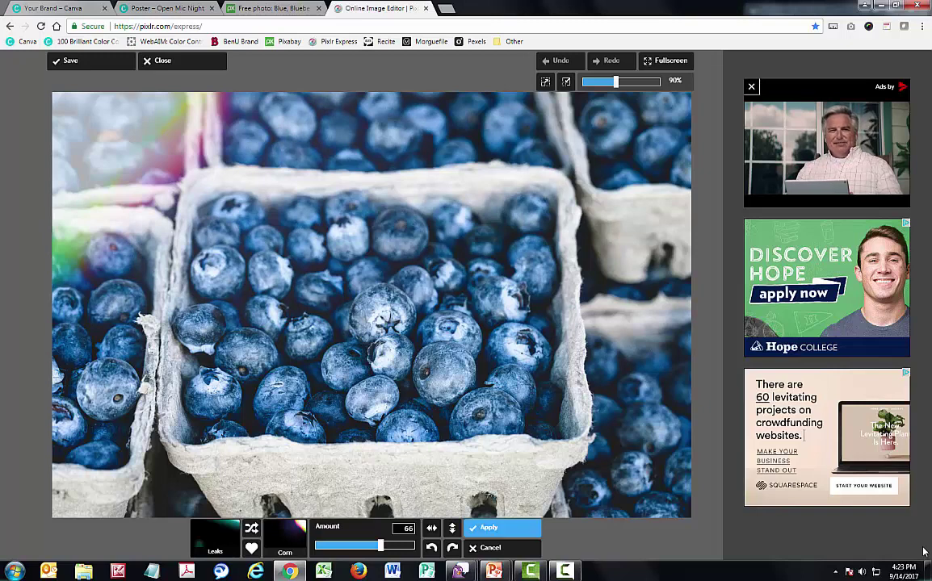
Apply the Leaks light-leak overlay at amount 66 and bring up the save settings
{"action": "key", "text": "Return"}
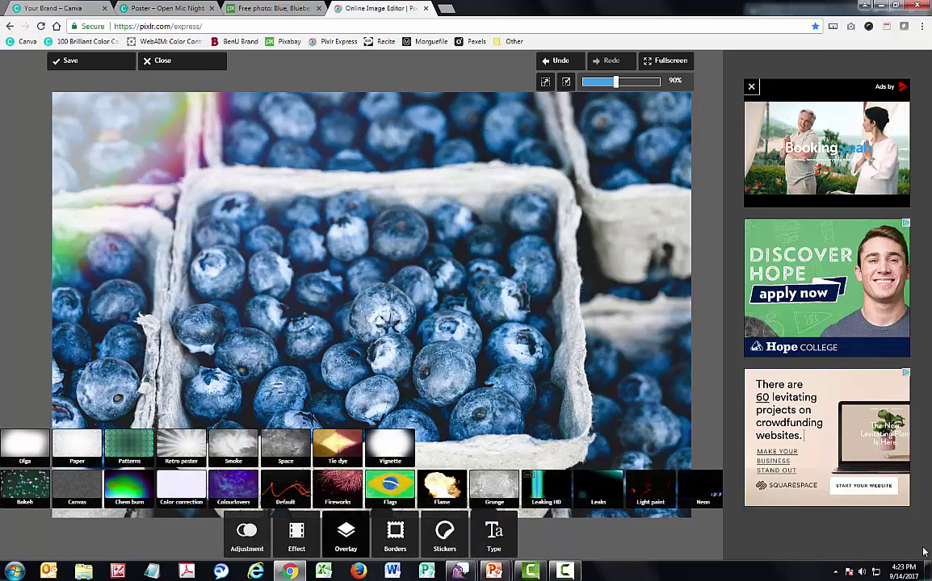
{"action": "left_click", "coordinate": [70, 61]}
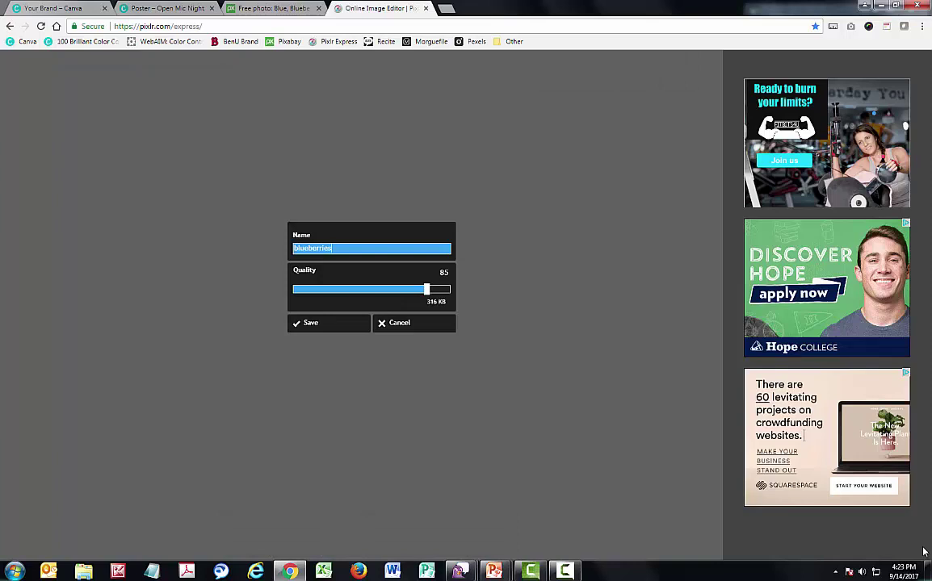
Save the edited photo at quality 85 as blueberries_lightleak.jpg
{"action": "type", "text": "_"}
{"action": "type", "text": "ligh"}
{"action": "type", "text": "ter"}
{"action": "key", "text": "Return"}
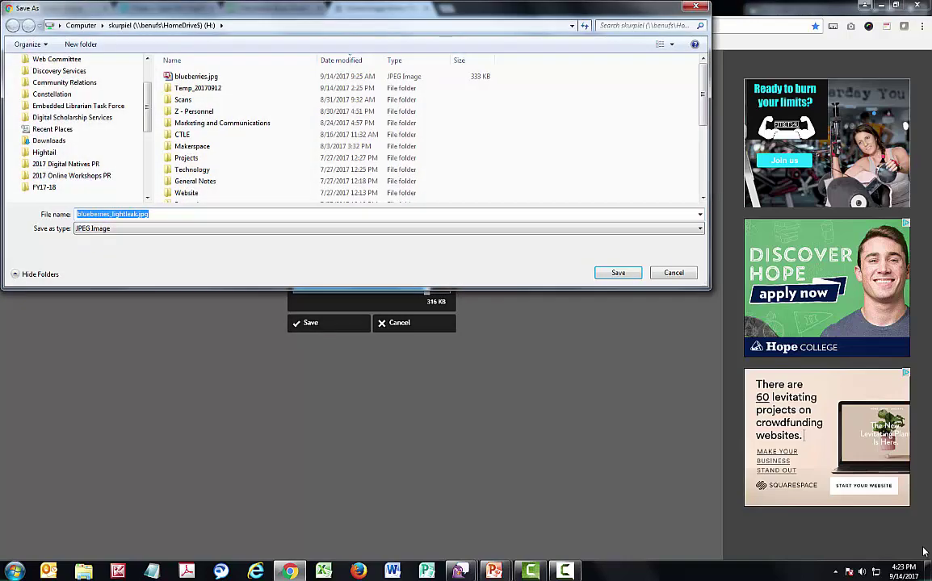
{"action": "key", "text": "Return"}
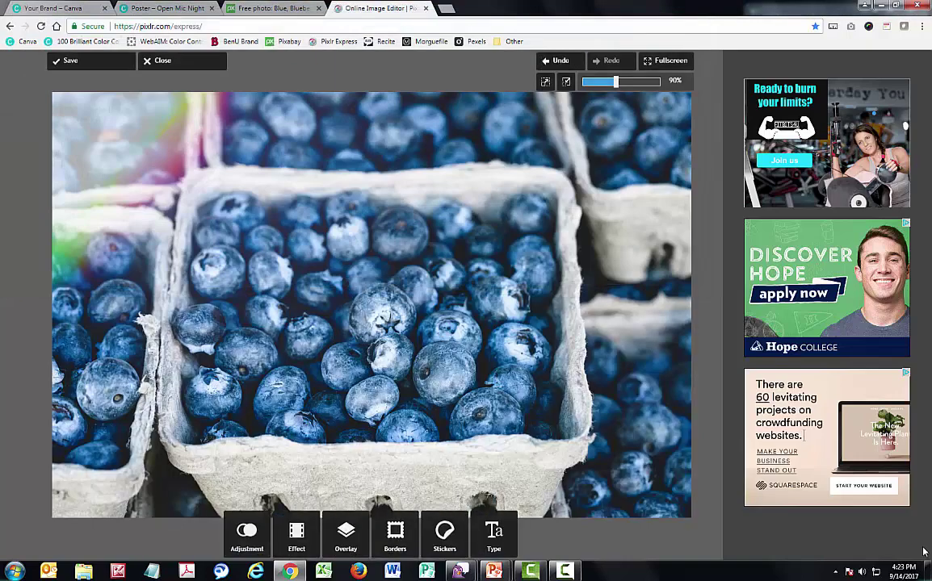
{"action": "key", "text": "ctrl+1"}
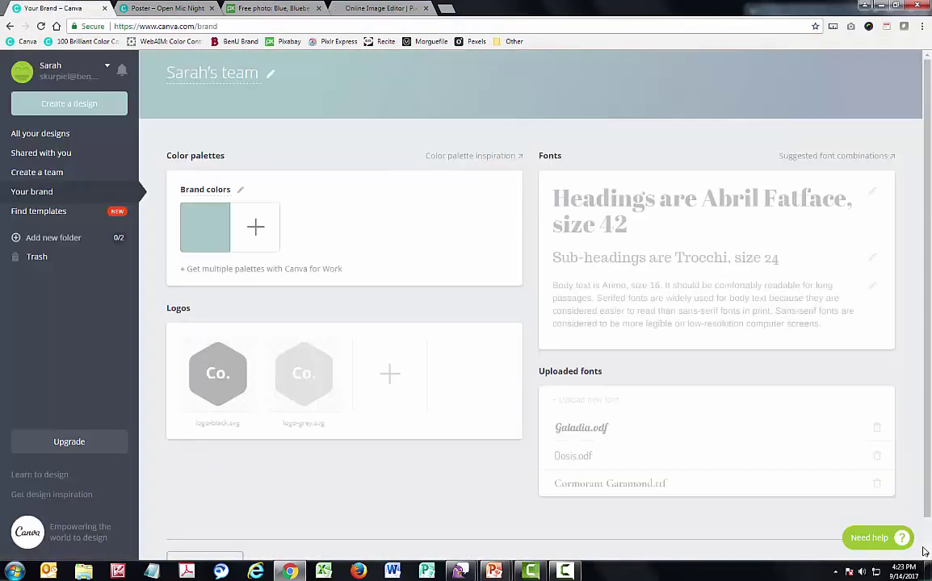
Upload blueberries_lightleak.jpg and position it across the poster's lower half beneath the title
{"action": "key", "text": "ctrl+2"}
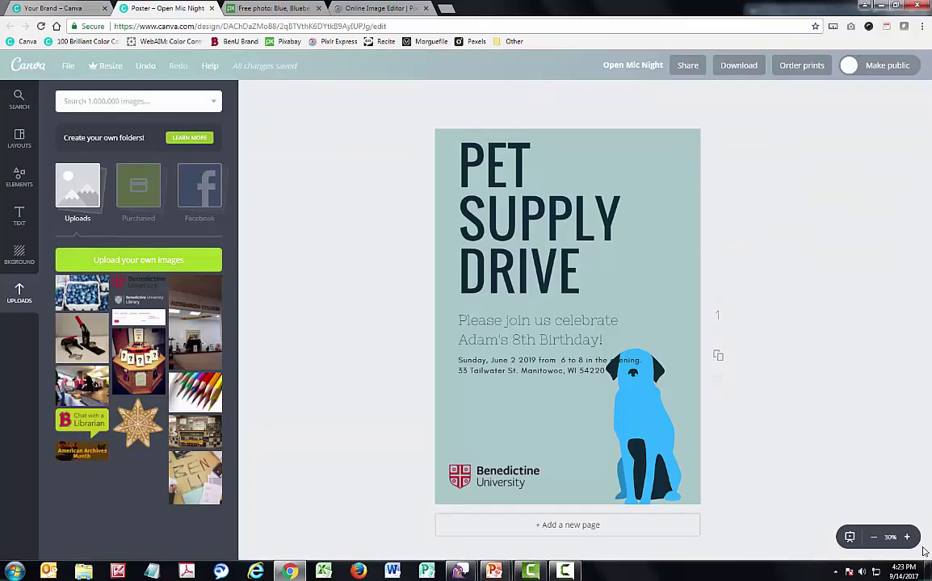
{"action": "key", "text": "Return"}
{"action": "key", "text": "Down"}
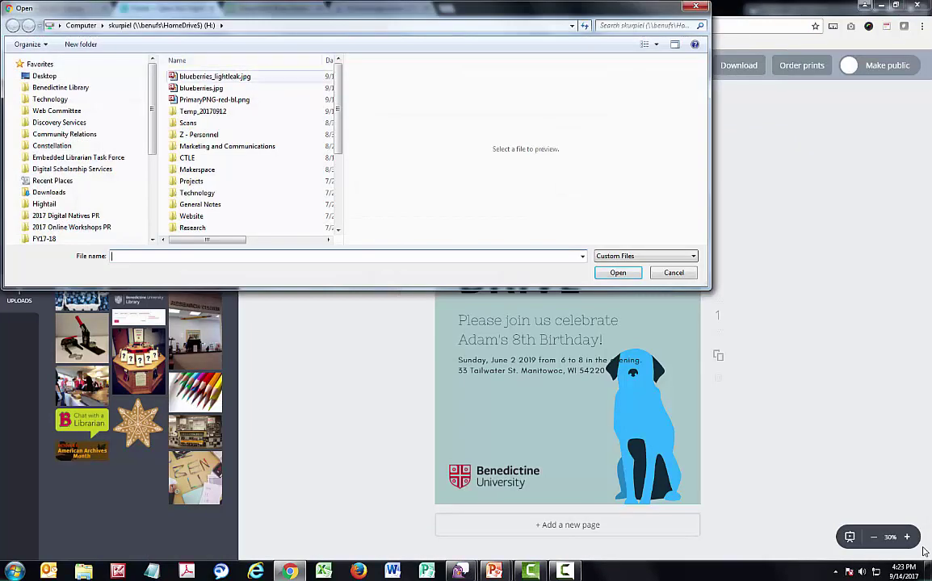
{"action": "key", "text": "Return"}
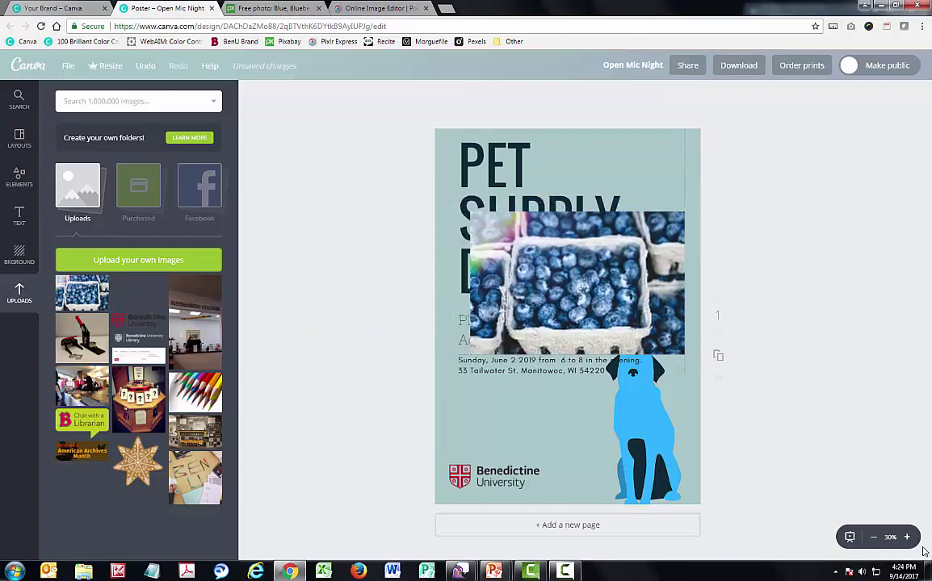
{"action": "left_click_drag", "start_coordinate": [577, 280], "coordinate": [567, 416]}
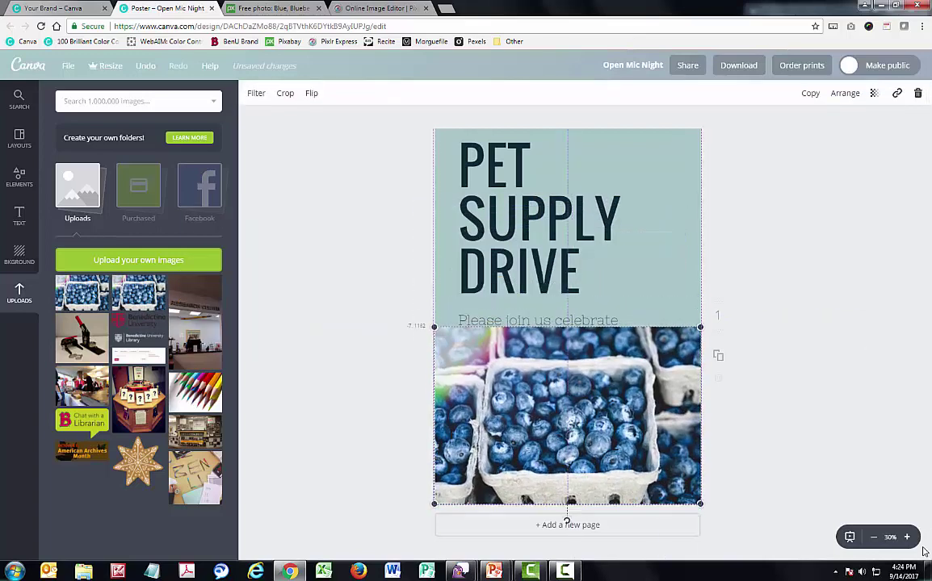
{"action": "key", "text": "ctrl+z"}
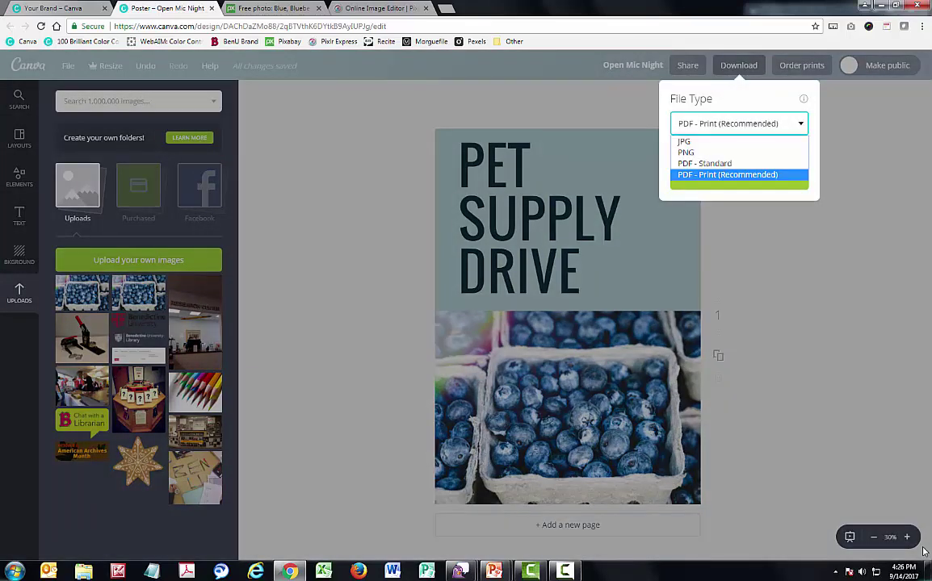
Compare JPG, PNG and PDF formats, keep PDF - Print (Recommended), then return to the slides
{"action": "key", "text": "Up"}
{"action": "key", "text": "Up"}
{"action": "key", "text": "Up"}
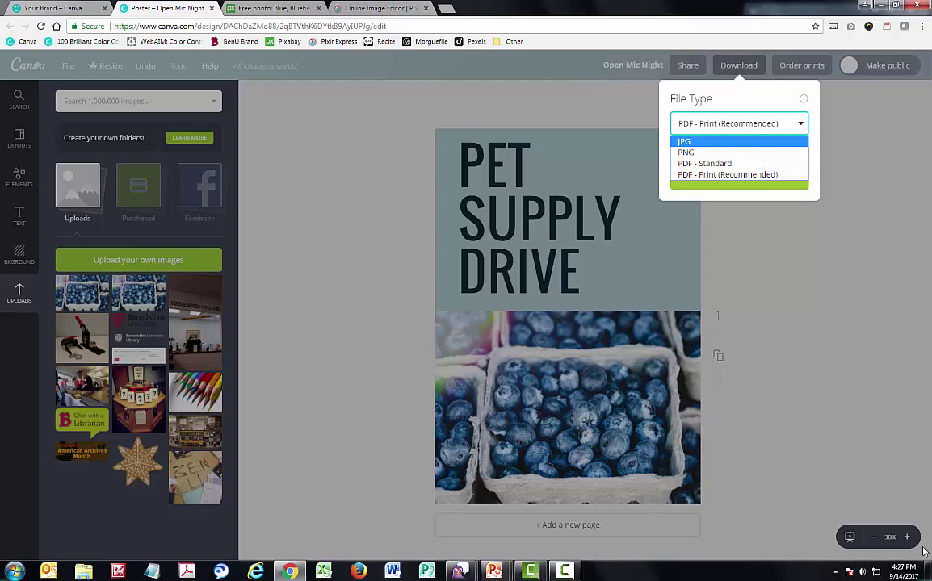
{"action": "key", "text": "Down"}
{"action": "key", "text": "Down"}
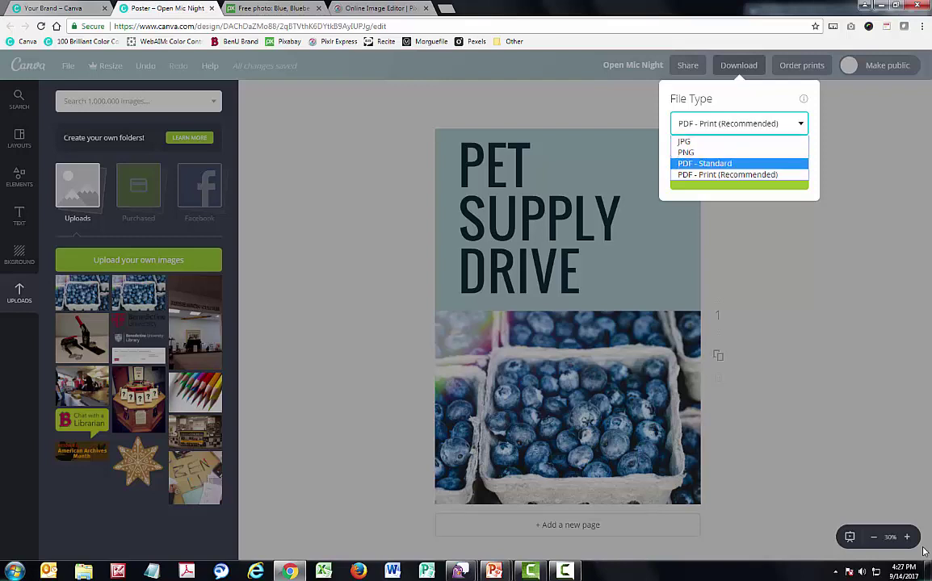
{"action": "key", "text": "Up"}
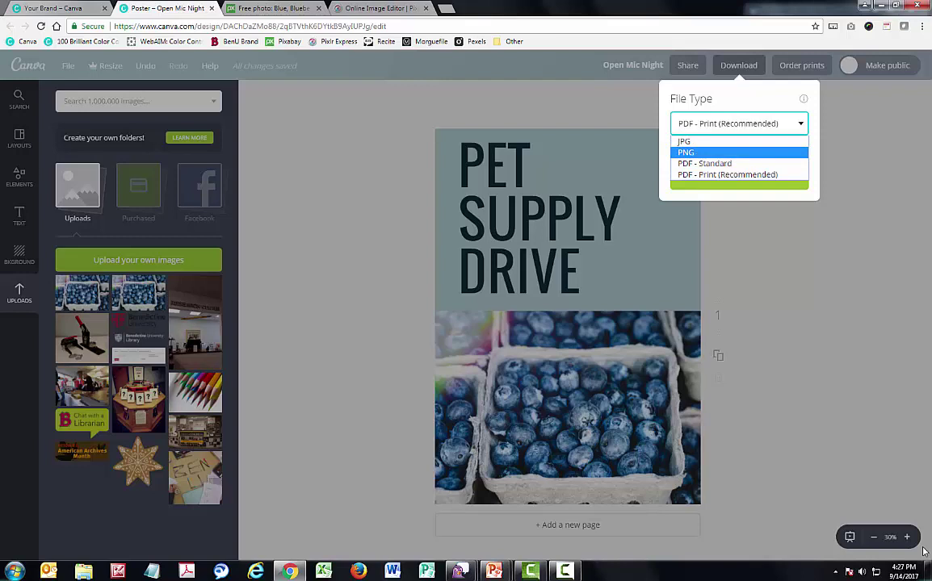
{"action": "key", "text": "Down"}
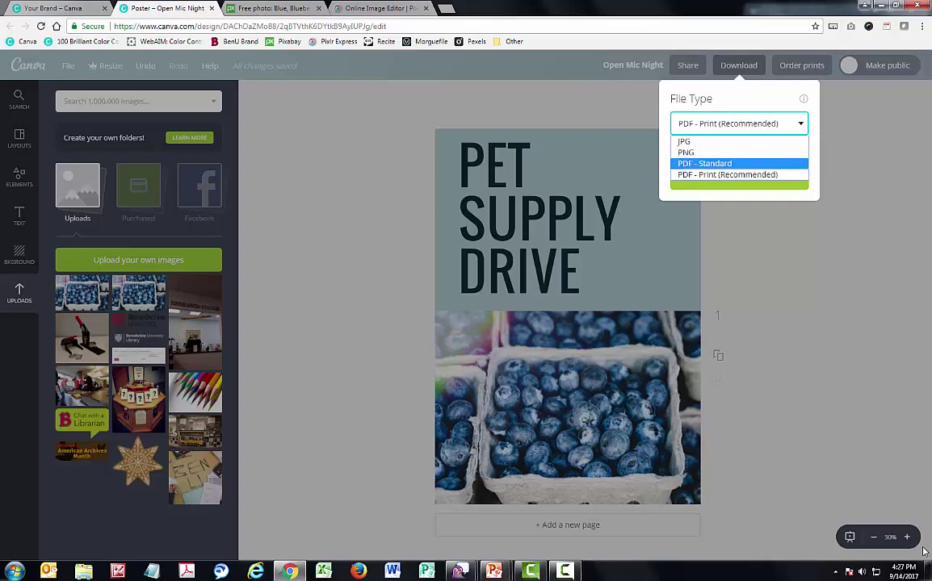
{"action": "key", "text": "Down"}
{"action": "key", "text": "Up"}
{"action": "key", "text": "Down"}
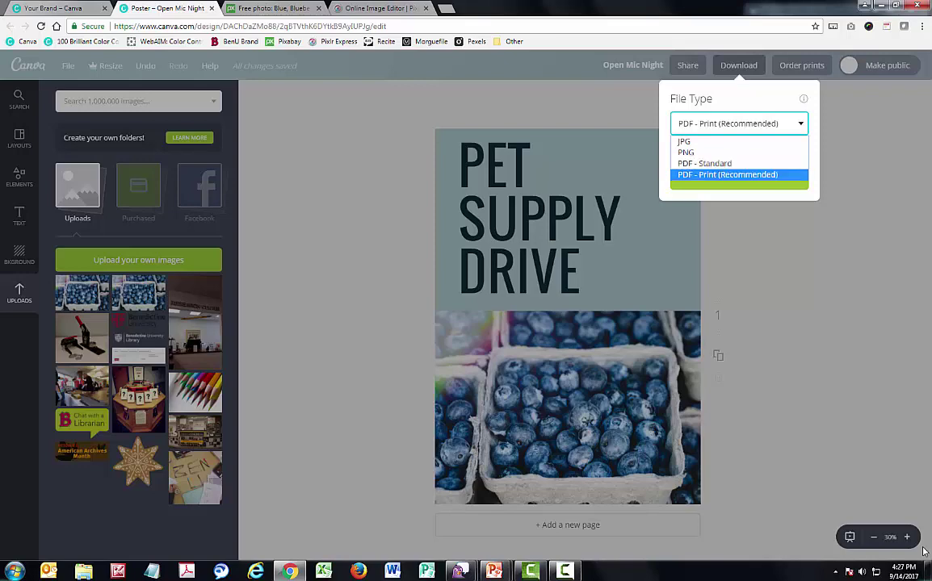
{"action": "key", "text": "Escape"}
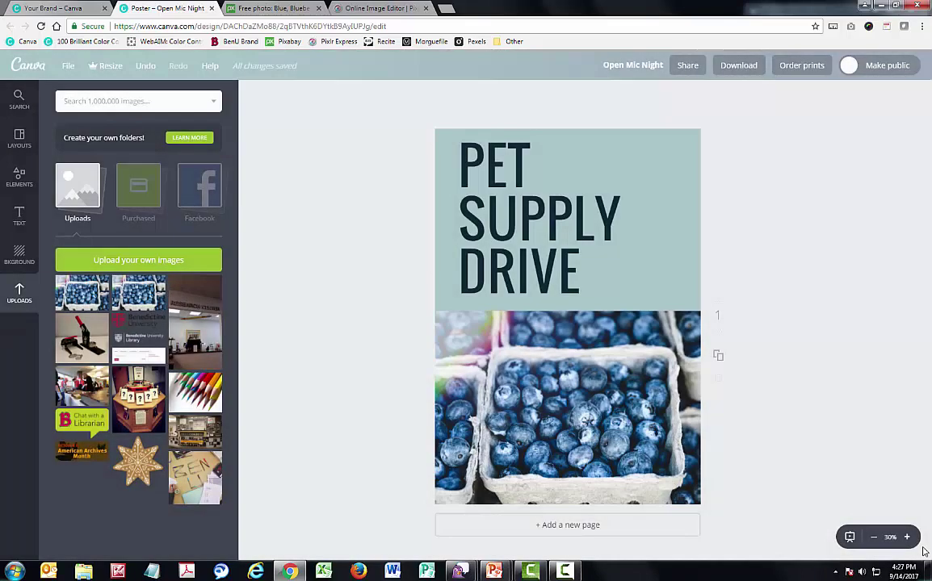
{"action": "key", "text": "alt+Tab"}
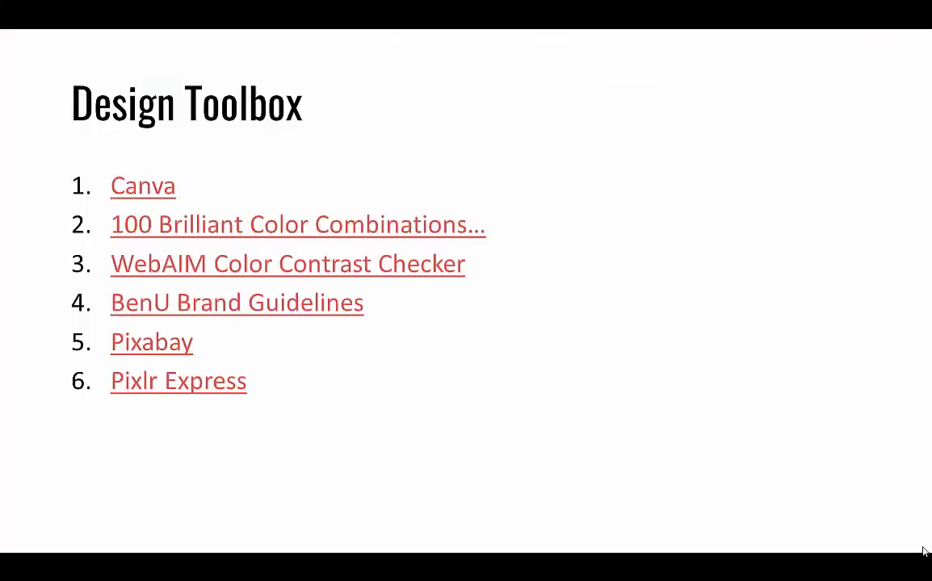